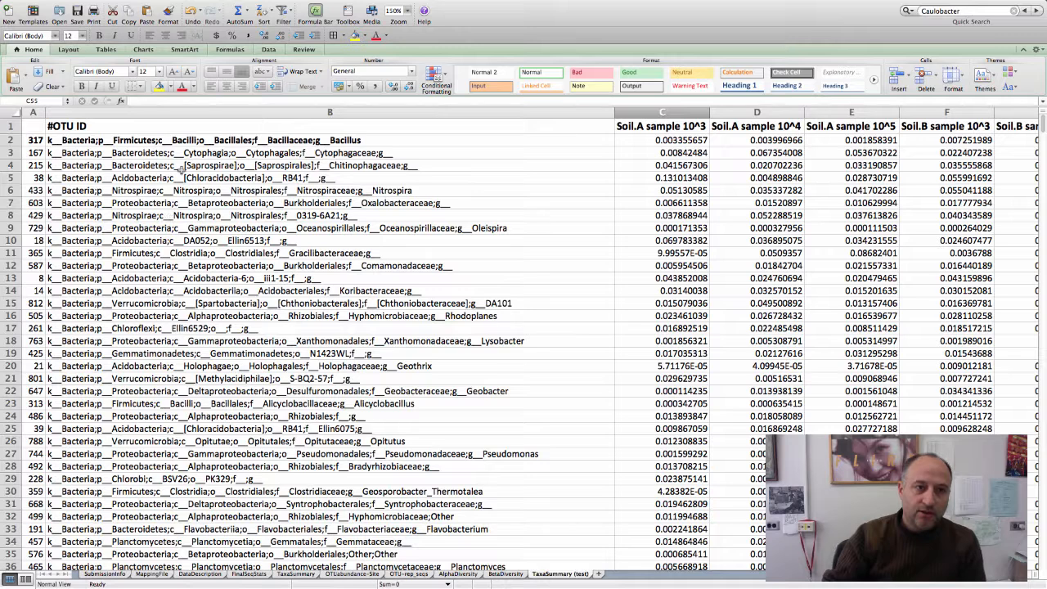
Start a Text to Columns conversion of the taxonomy string in cell B2, treating it as delimited data.
click(186, 140)
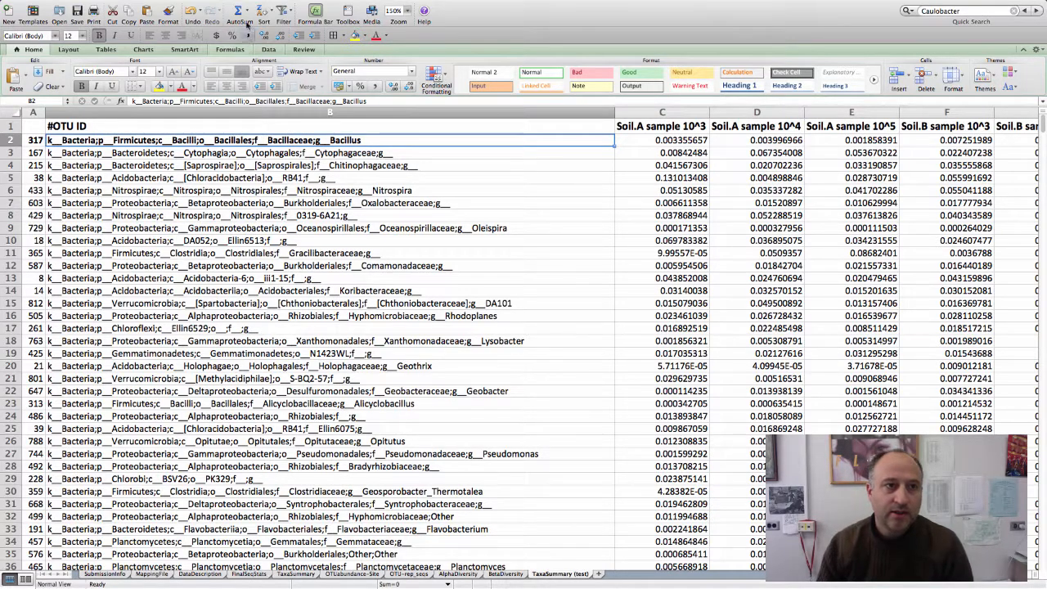
mouse_move(237, 5)
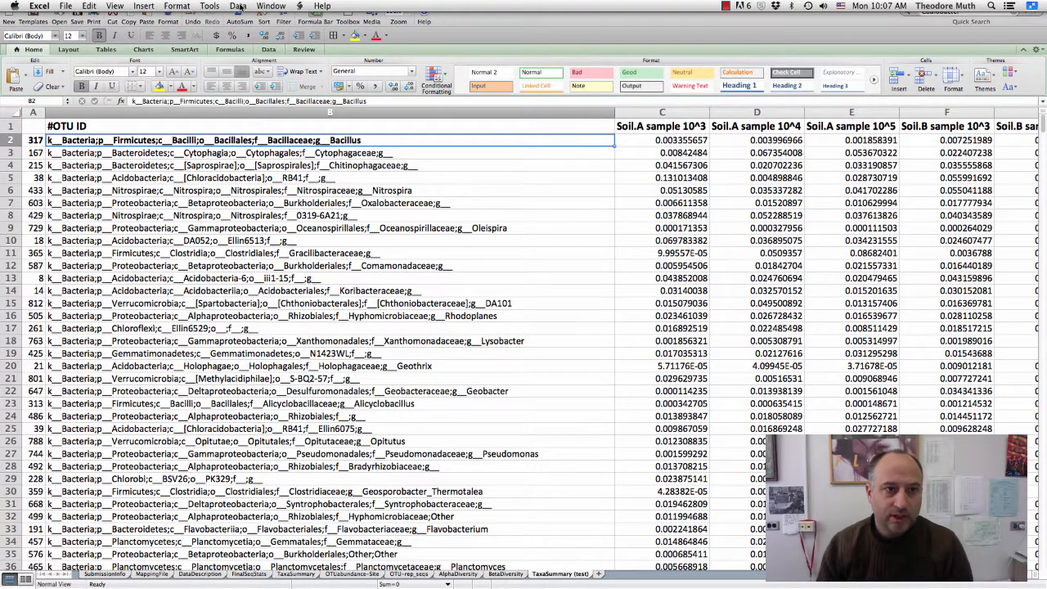
click(237, 6)
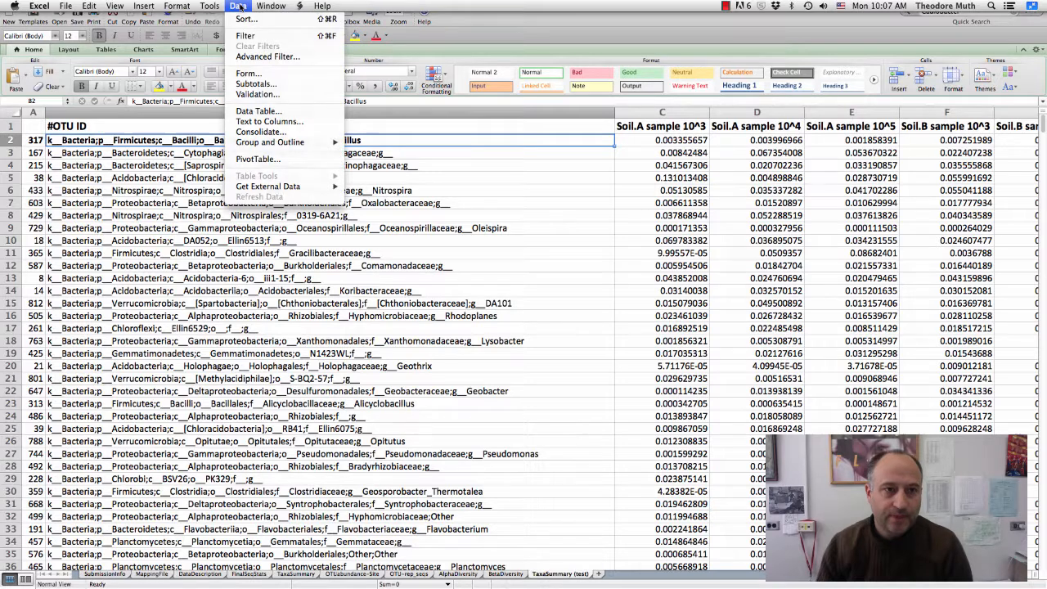
click(239, 123)
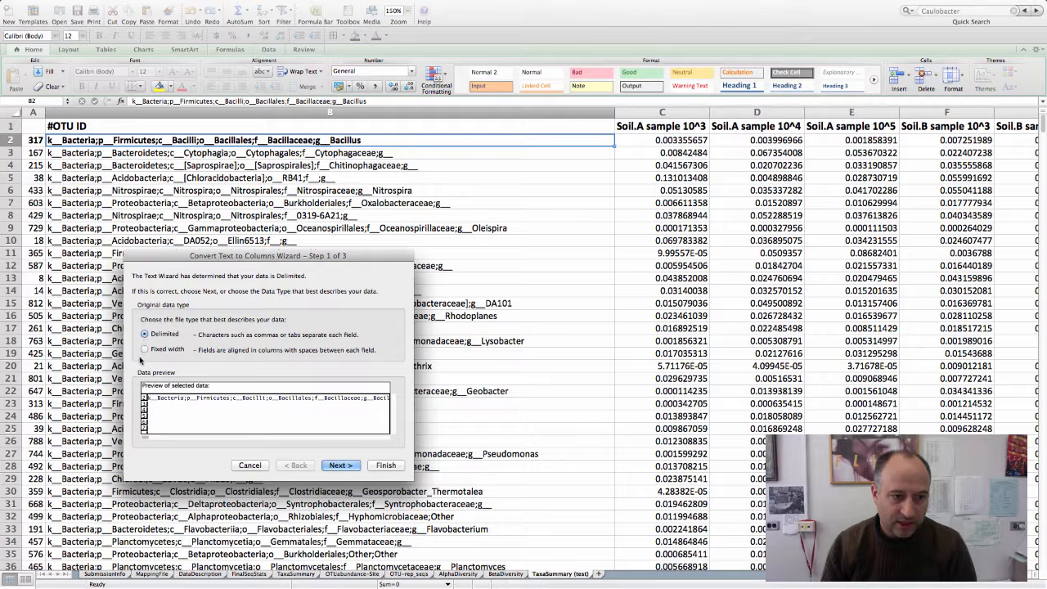
click(335, 465)
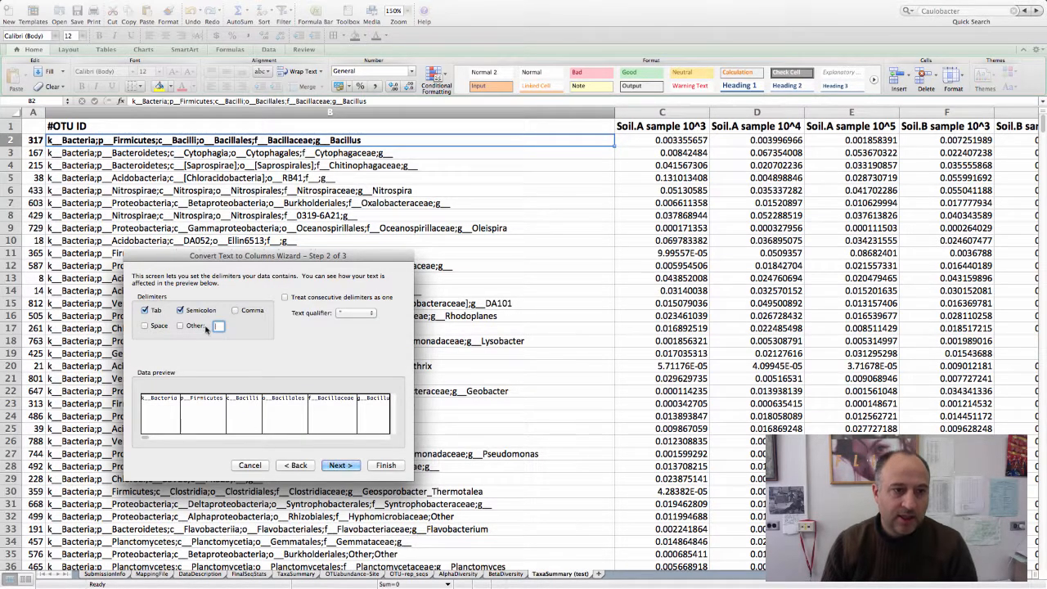
Compare the split preview with and without the semicolon delimiter, then keep both tab and semicolon as delimiters.
click(179, 311)
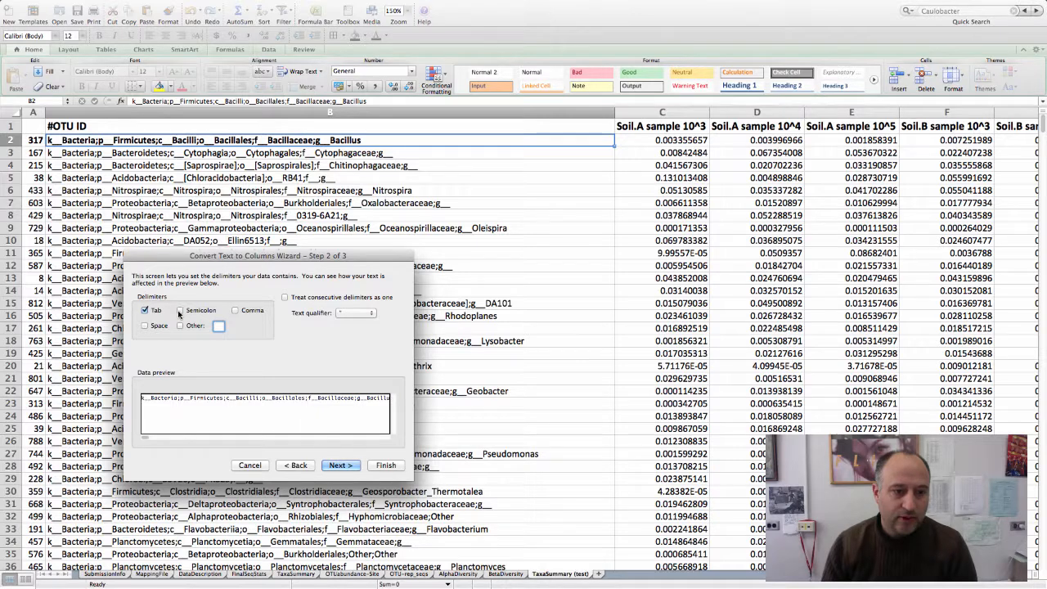
click(180, 312)
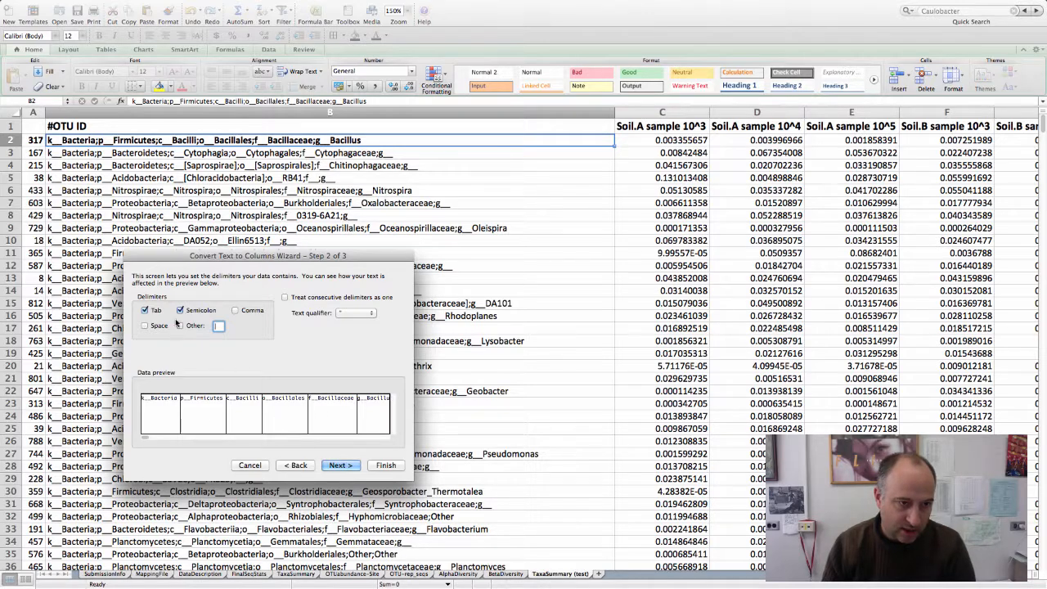
click(180, 311)
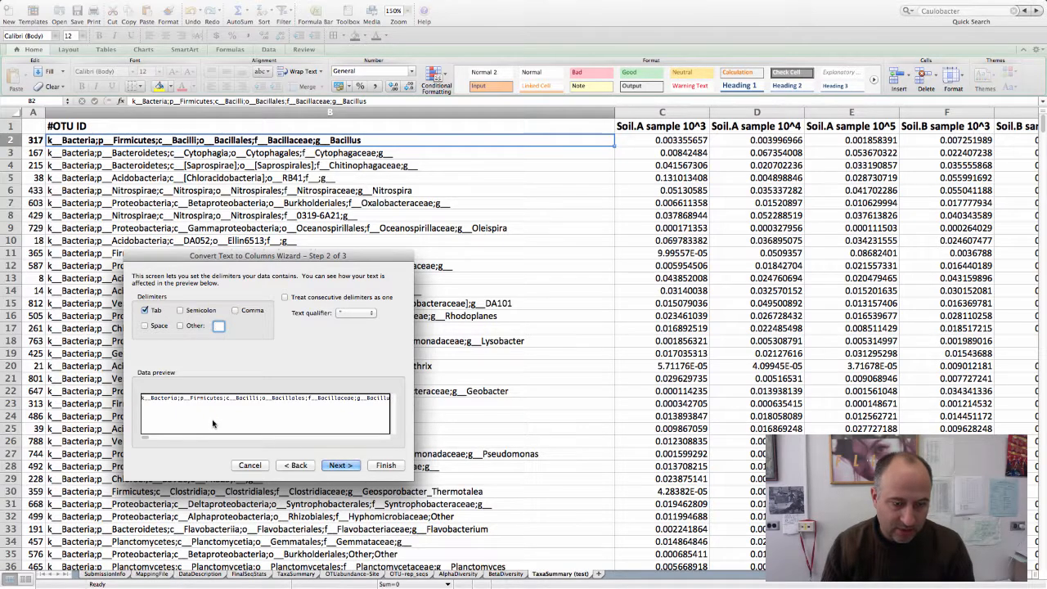
click(180, 311)
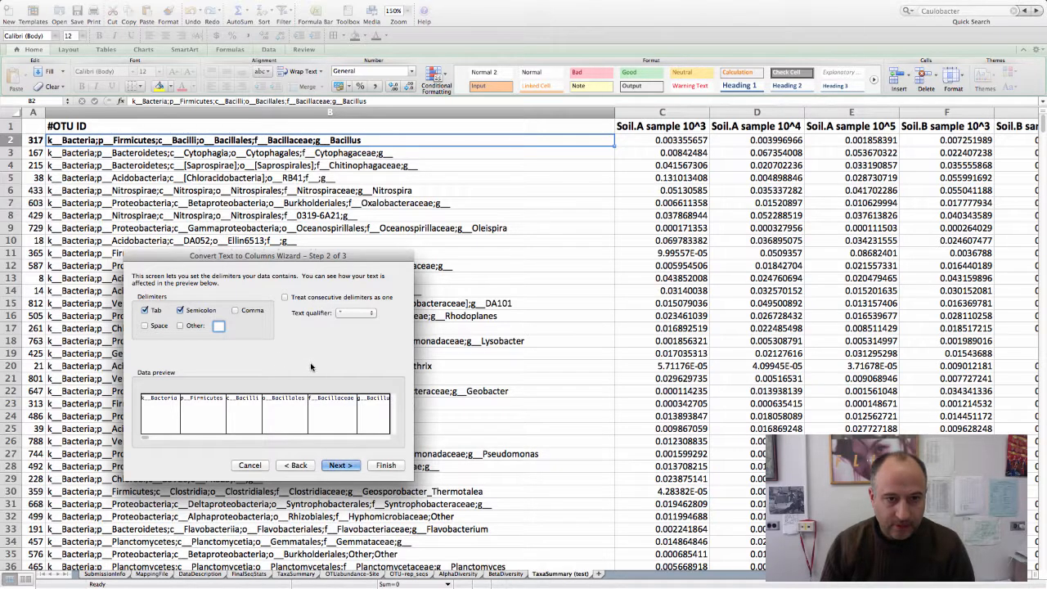
click(345, 466)
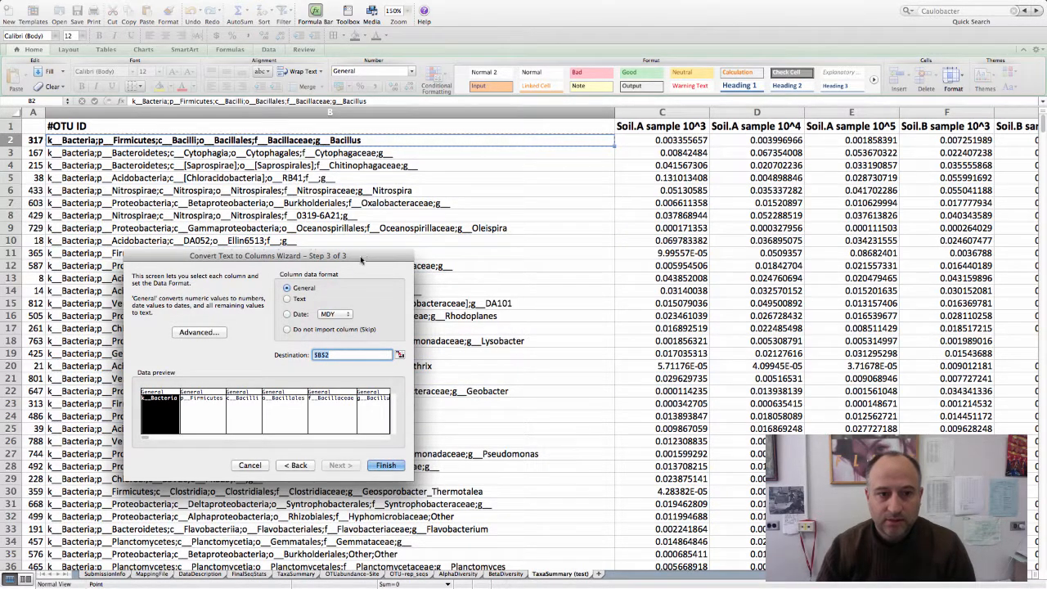
Set the destination of the split data to $O$2, past the Average column, and finish the conversion.
drag(362, 254, 345, 277)
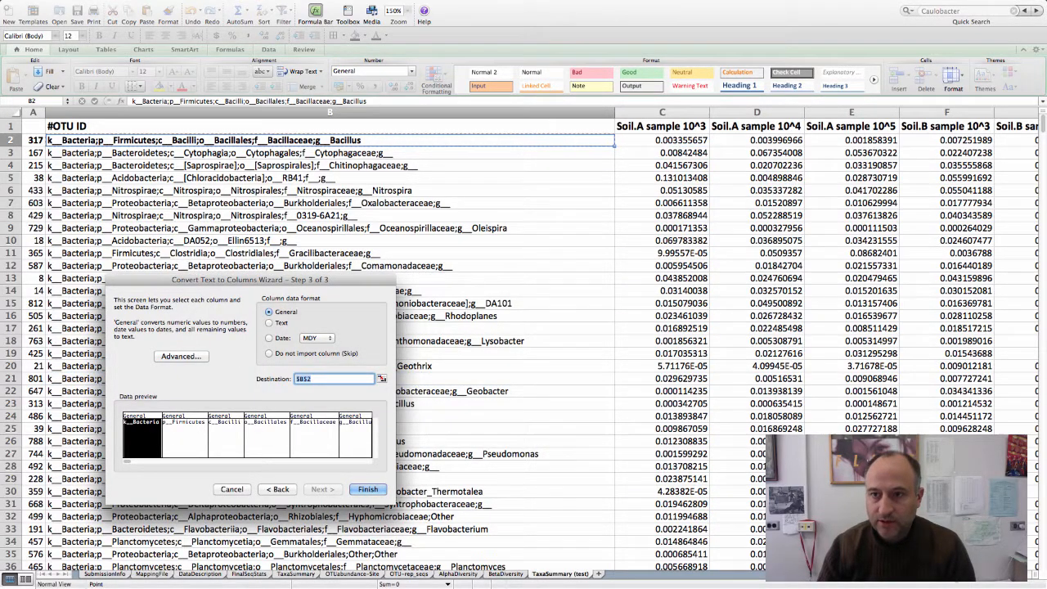
scroll(530, 338, right, 3)
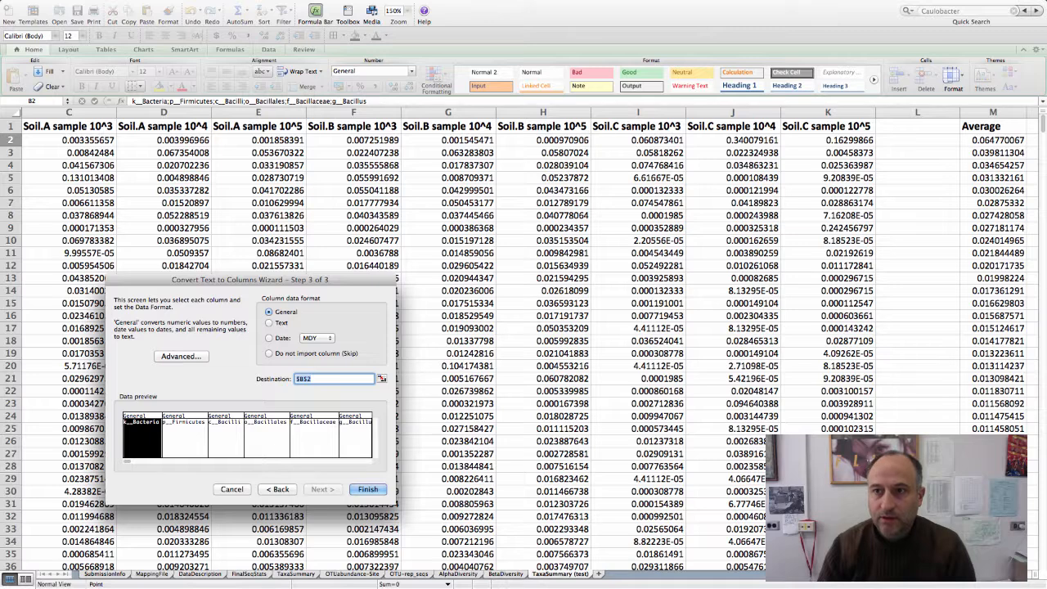
scroll(530, 339, right, 1)
scroll(530, 338, right, 1)
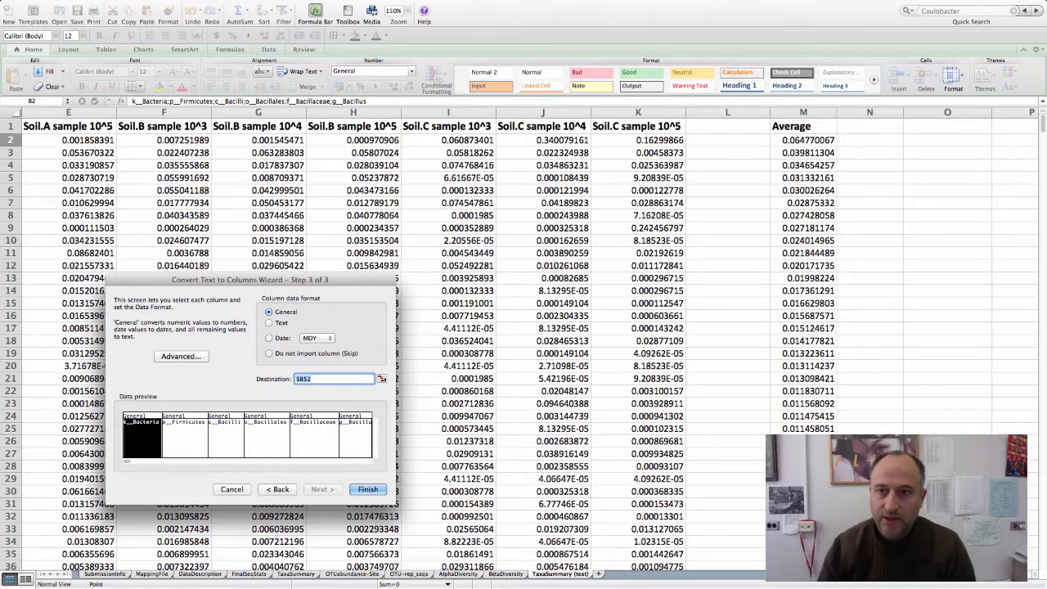
scroll(530, 339, left, 5)
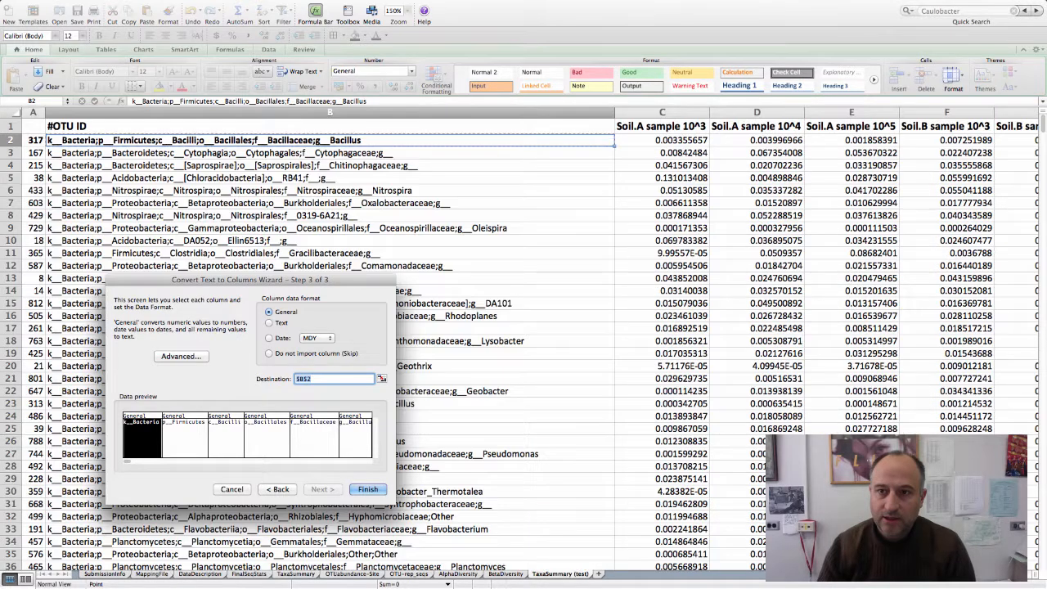
click(303, 381)
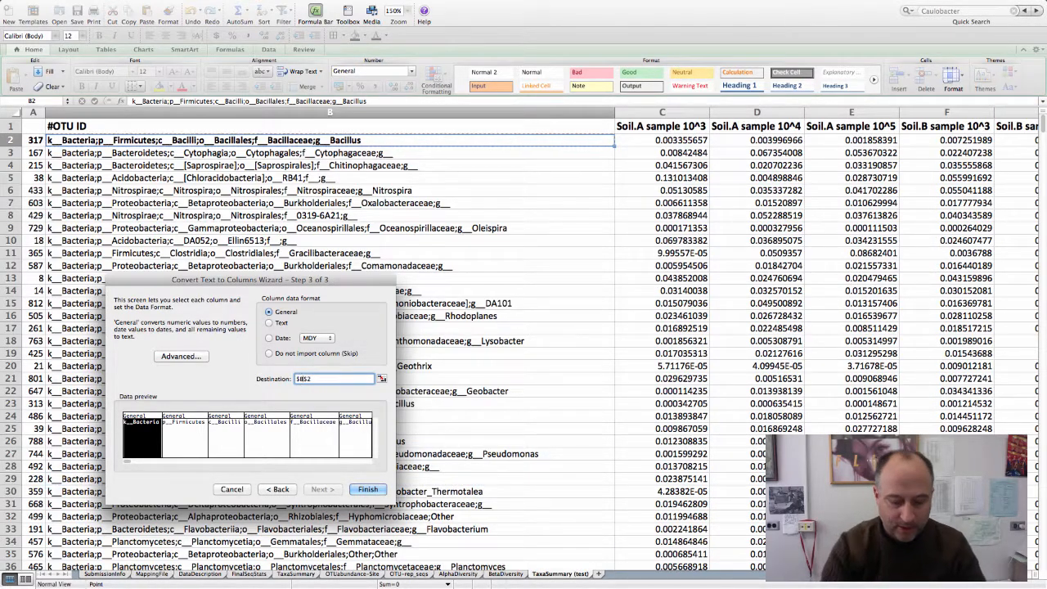
click(369, 529)
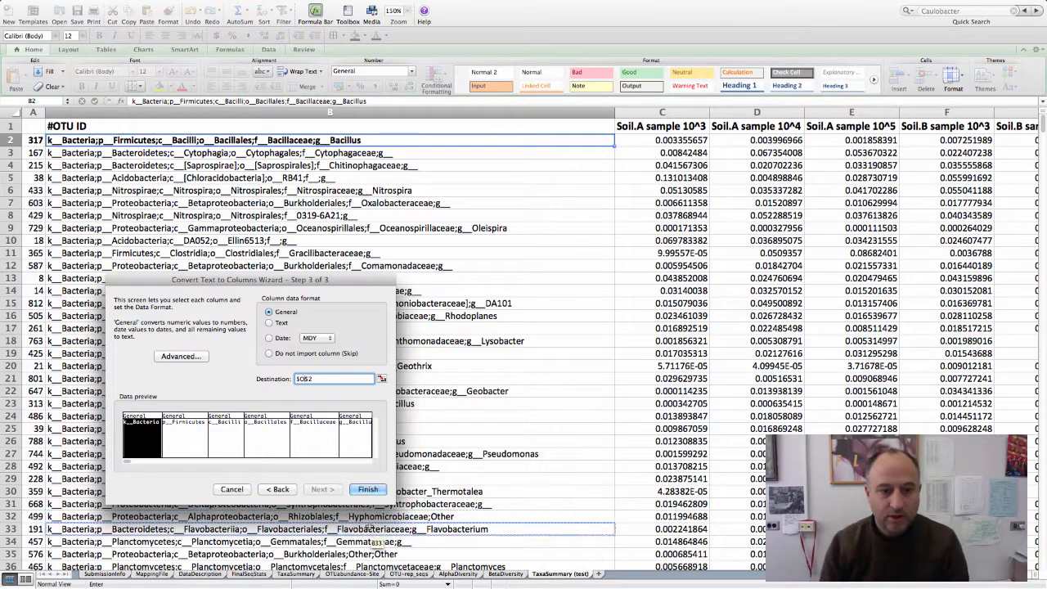
click(364, 489)
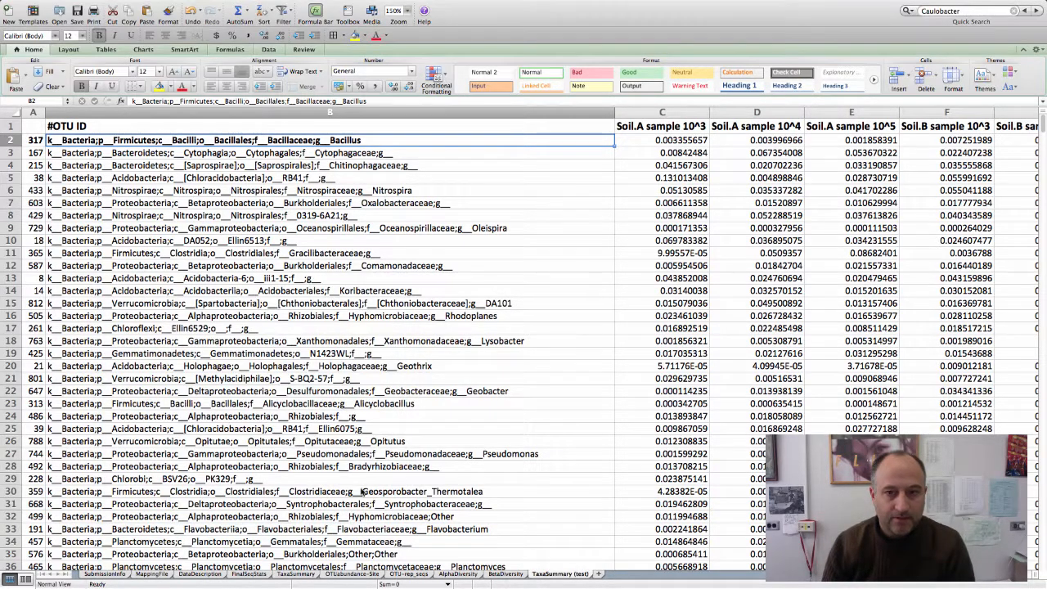
Label the first two split taxonomy columns with the headers Kingdom in O1 and Phylum in P1.
scroll(487, 413, right, 5)
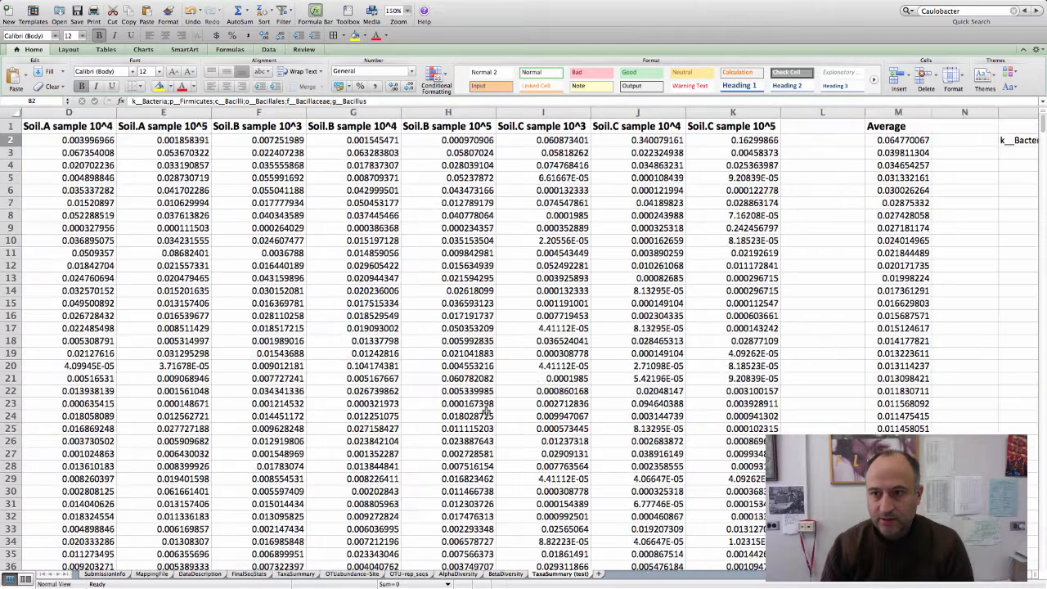
scroll(487, 413, right, 5)
scroll(487, 413, down, 1)
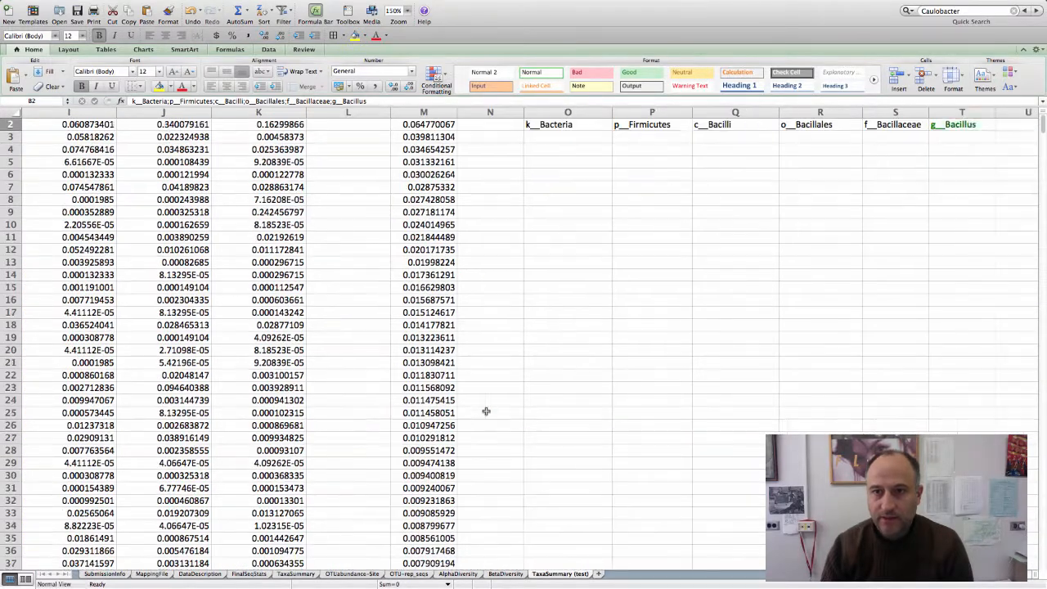
scroll(486, 410, up, 1)
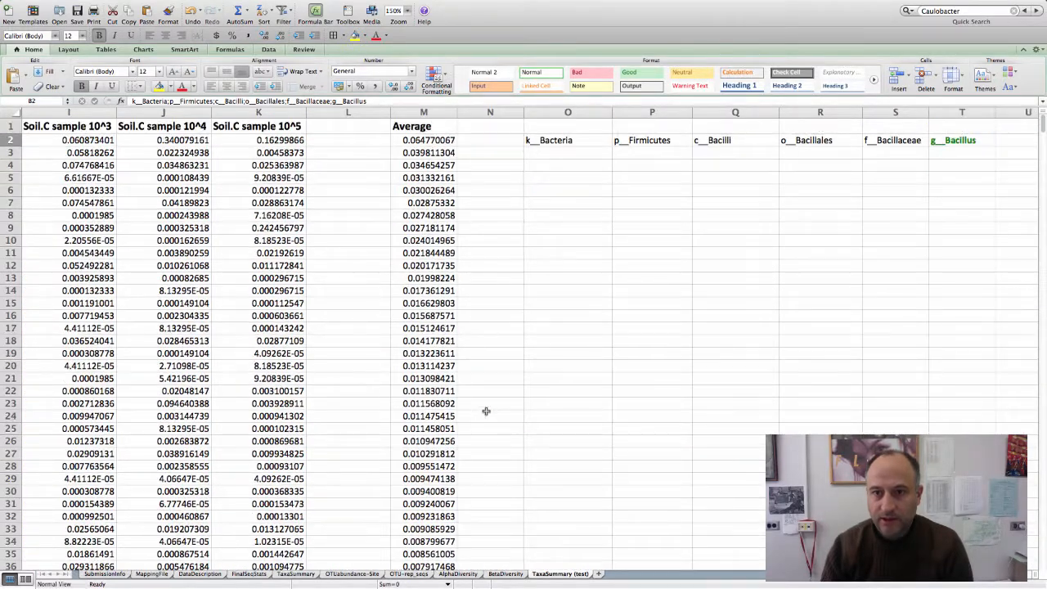
click(574, 127)
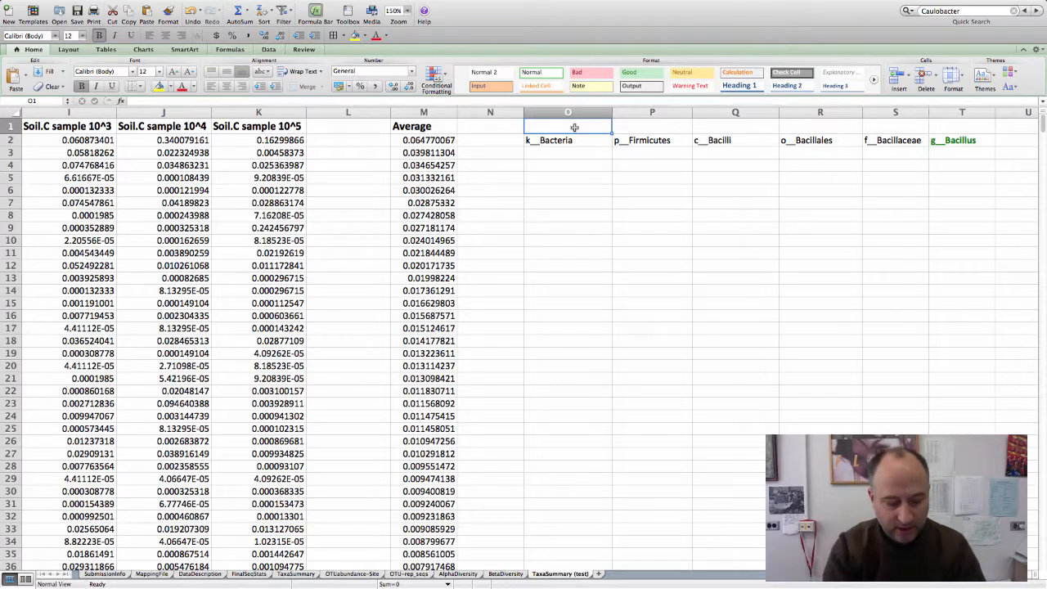
text(Kingdom)
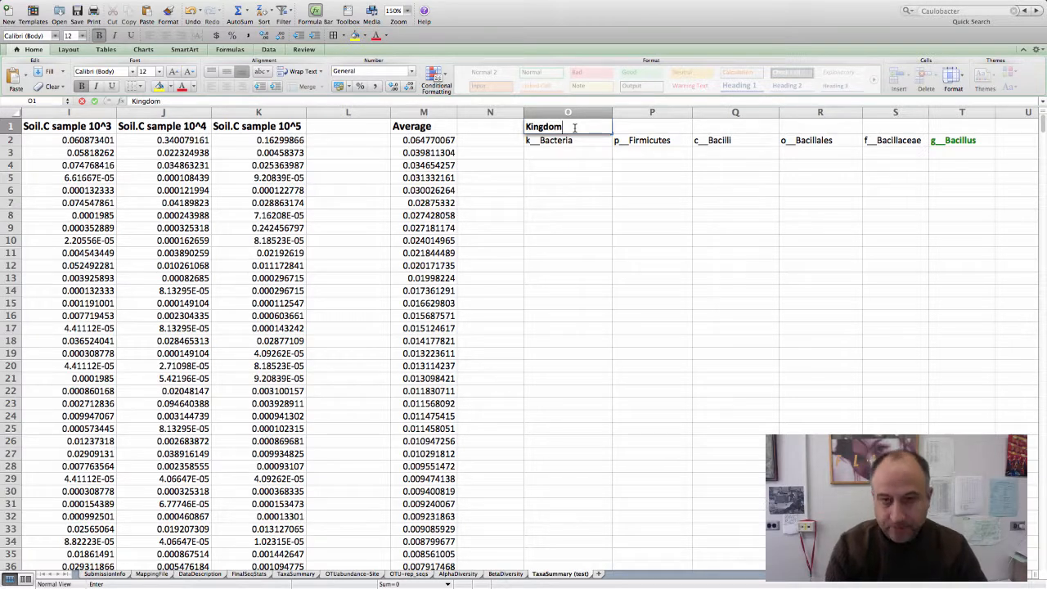
key(Tab)
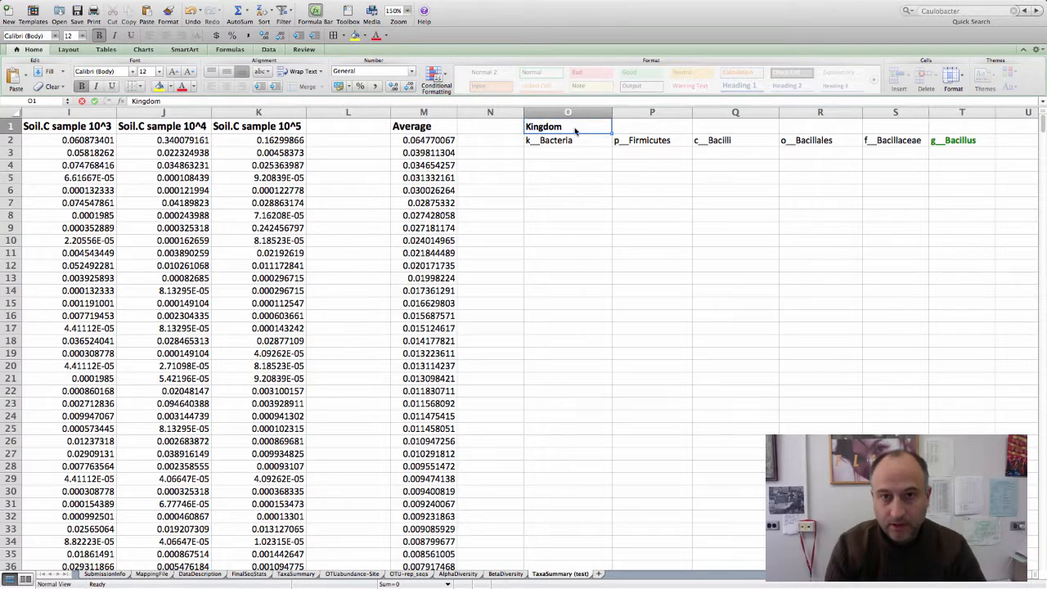
text(P)
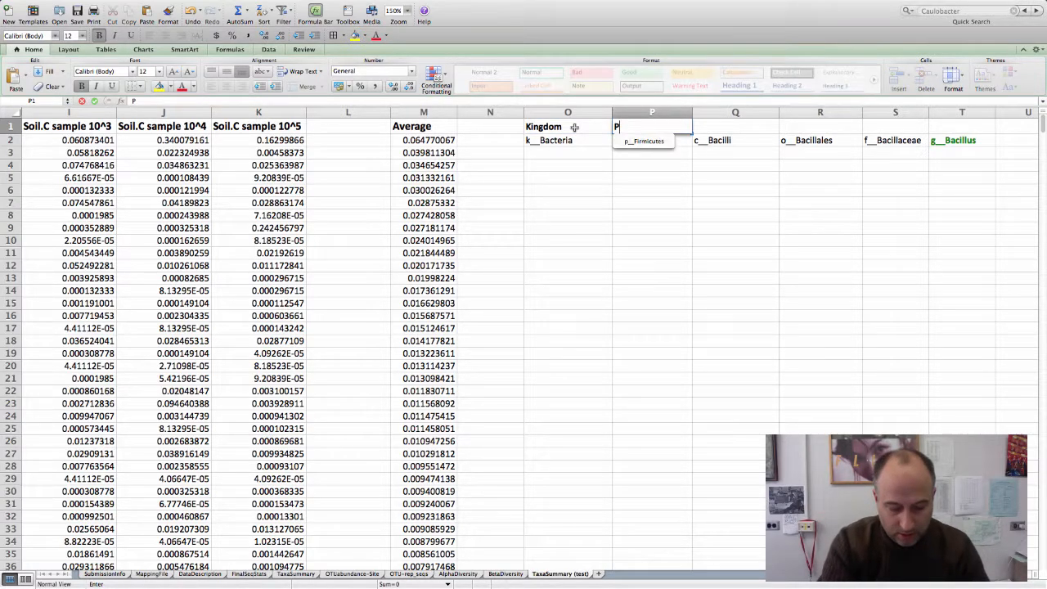
text(hylum)
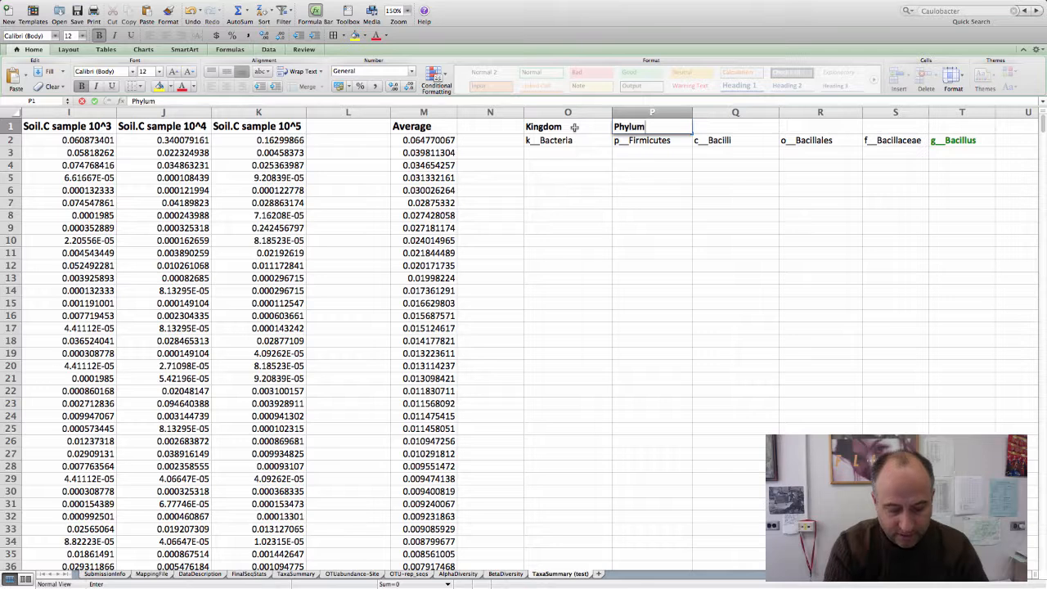
key(Tab)
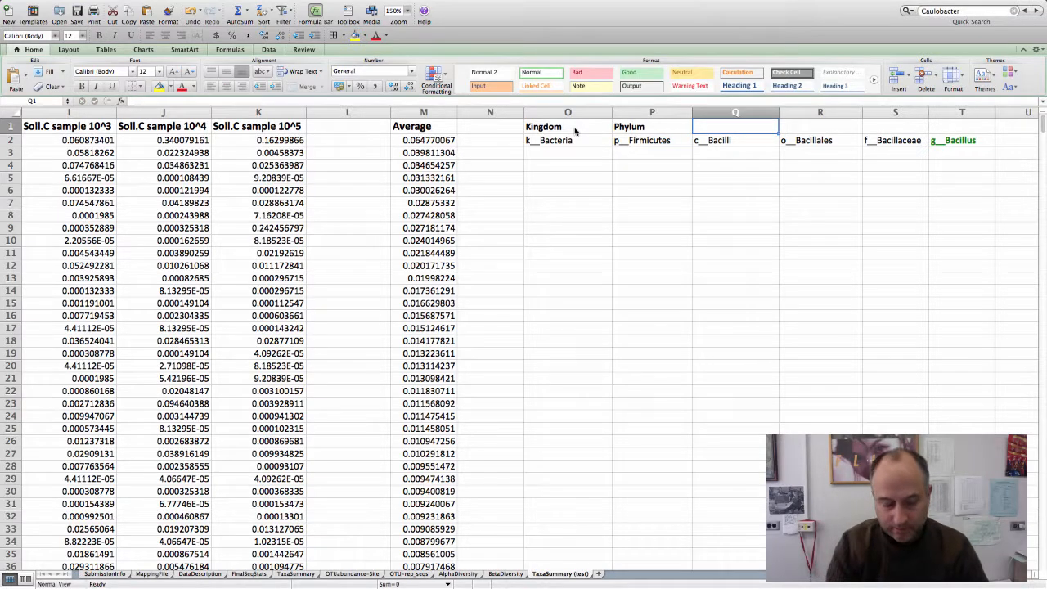
Add the header Class in Q1 and Order in R1 above the split taxonomy values.
text(Clss)
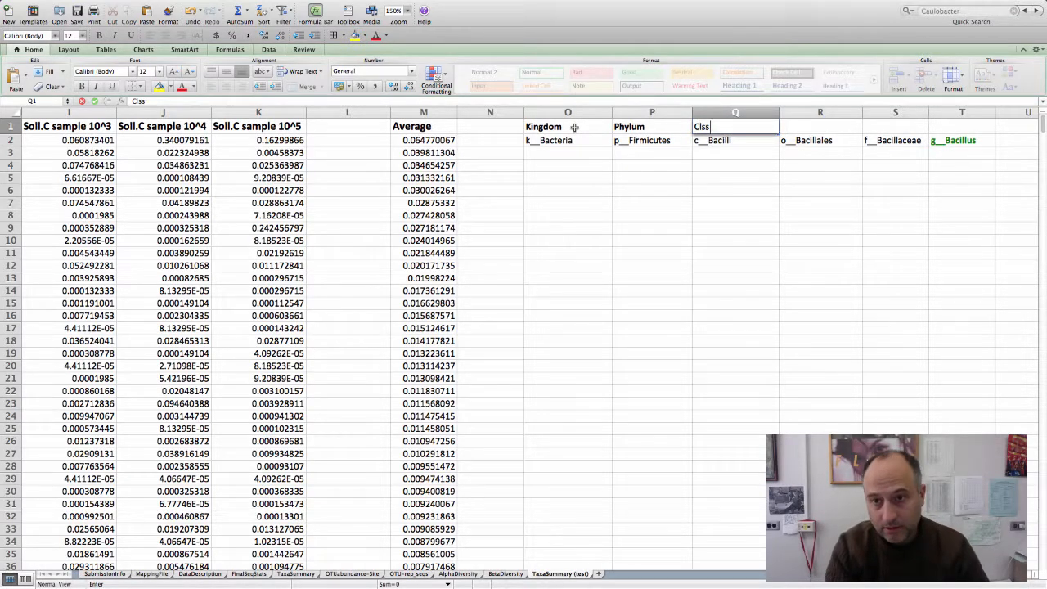
text(as)
key(Tab)
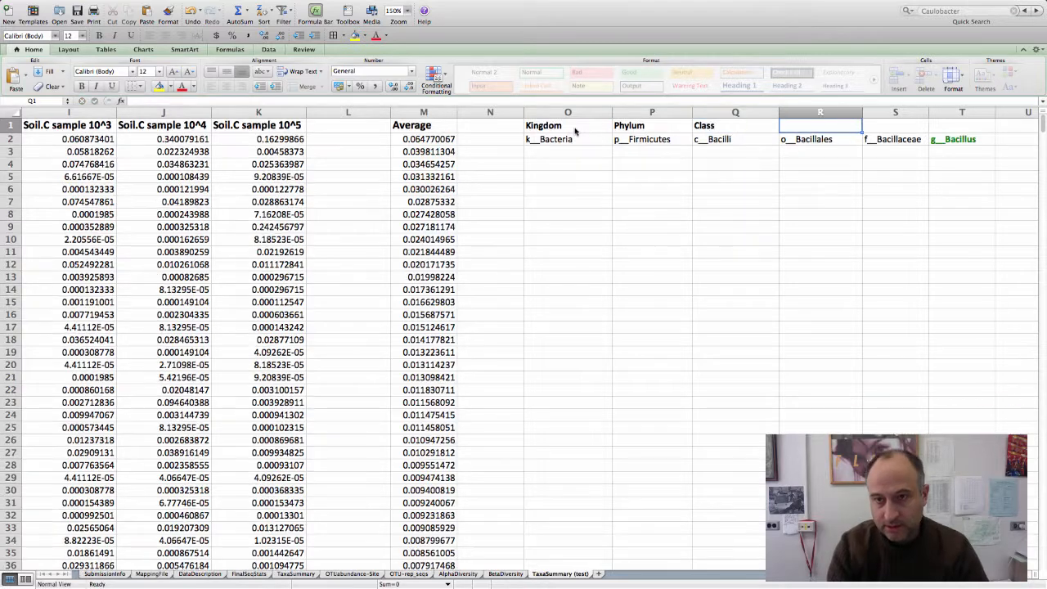
text(Order)
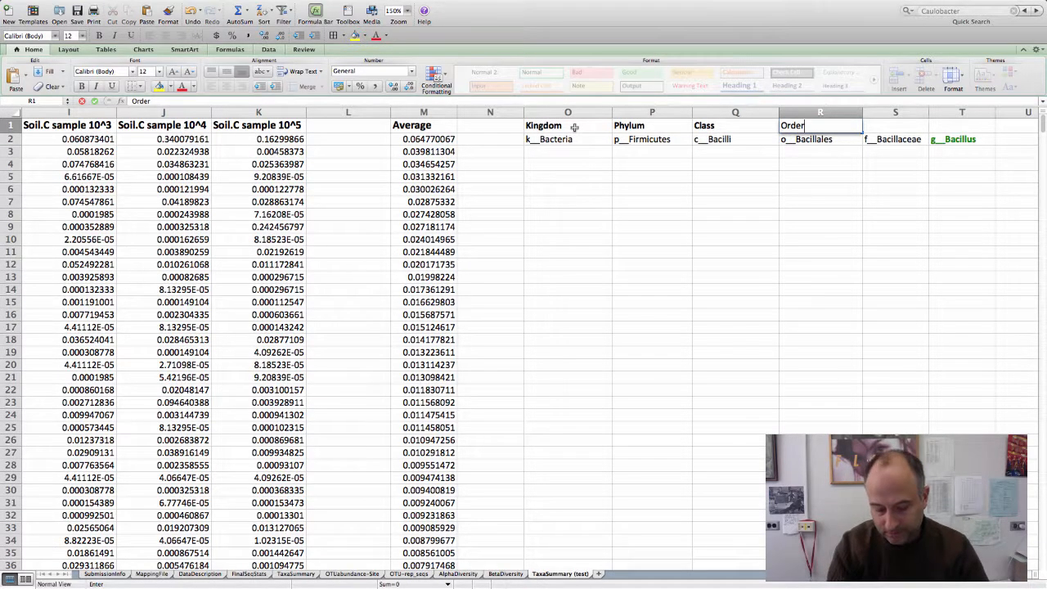
key(Return)
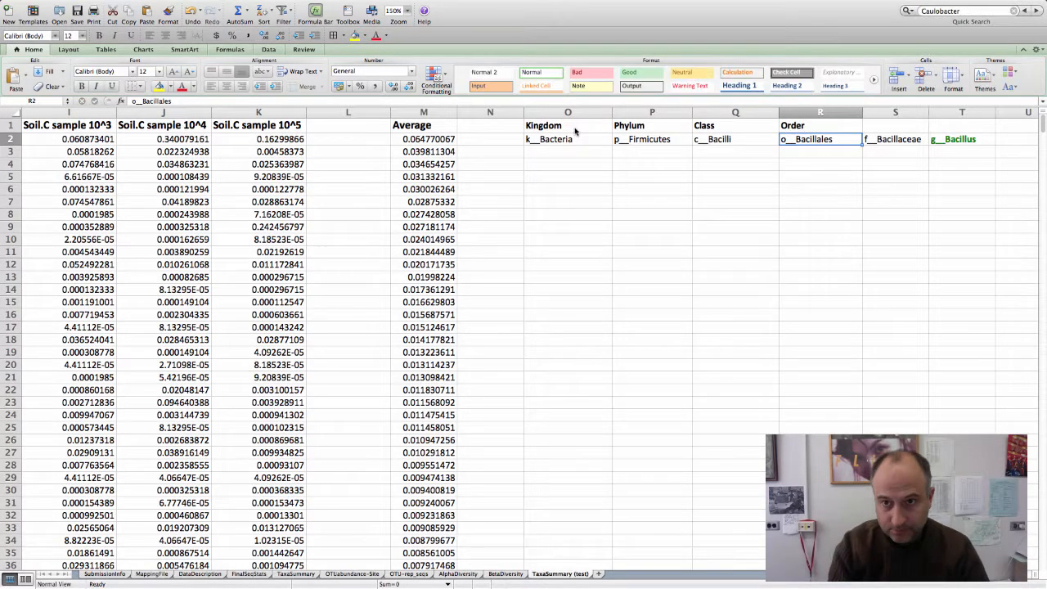
Add the header Family in S1 and Genus in T1 above the last two taxonomy columns.
key(Up)
key(Right)
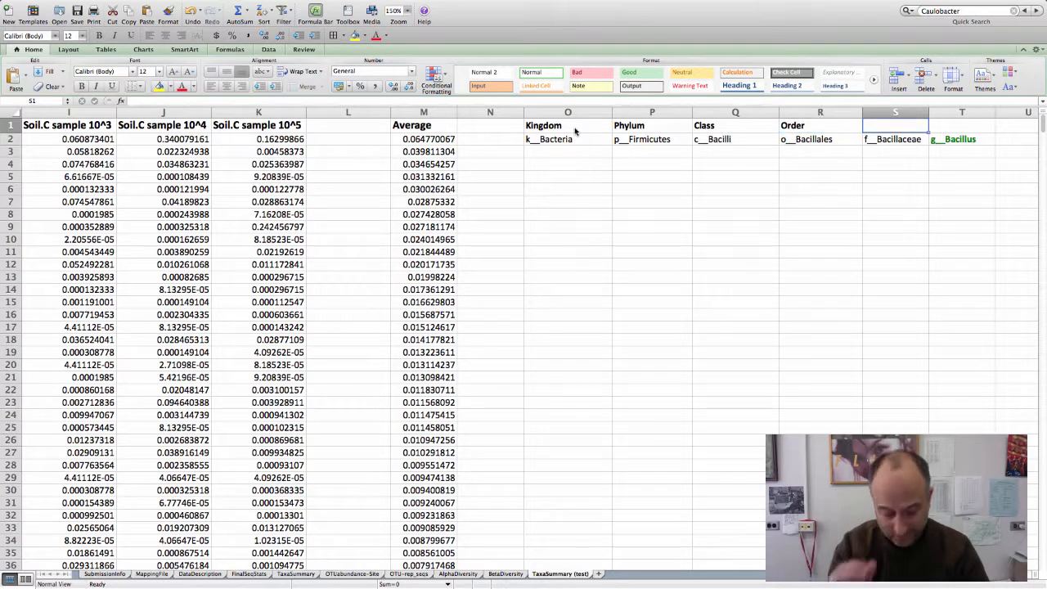
text(Family)
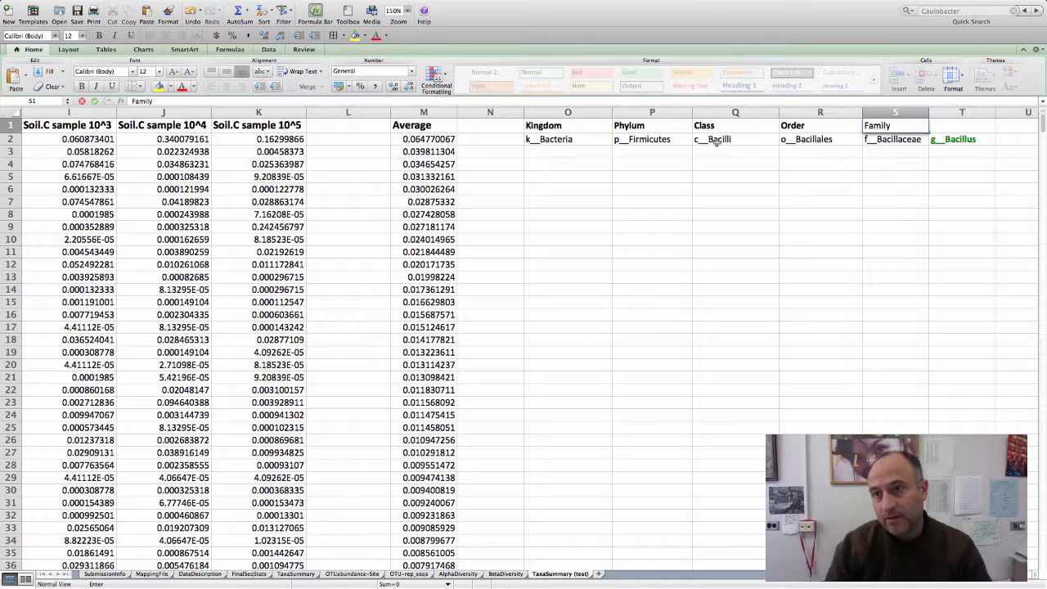
click(938, 128)
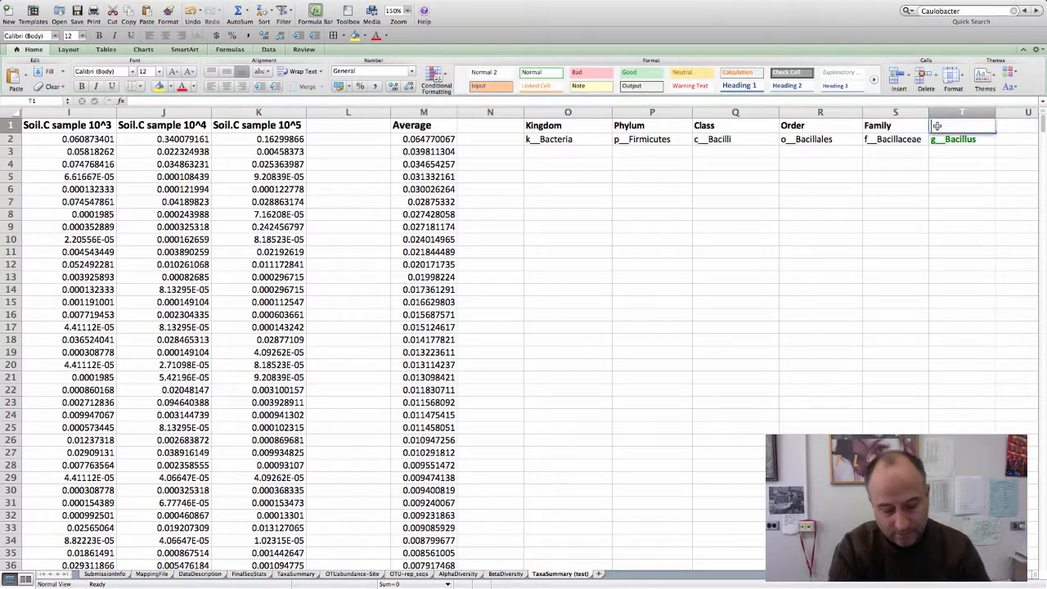
text(Genus)
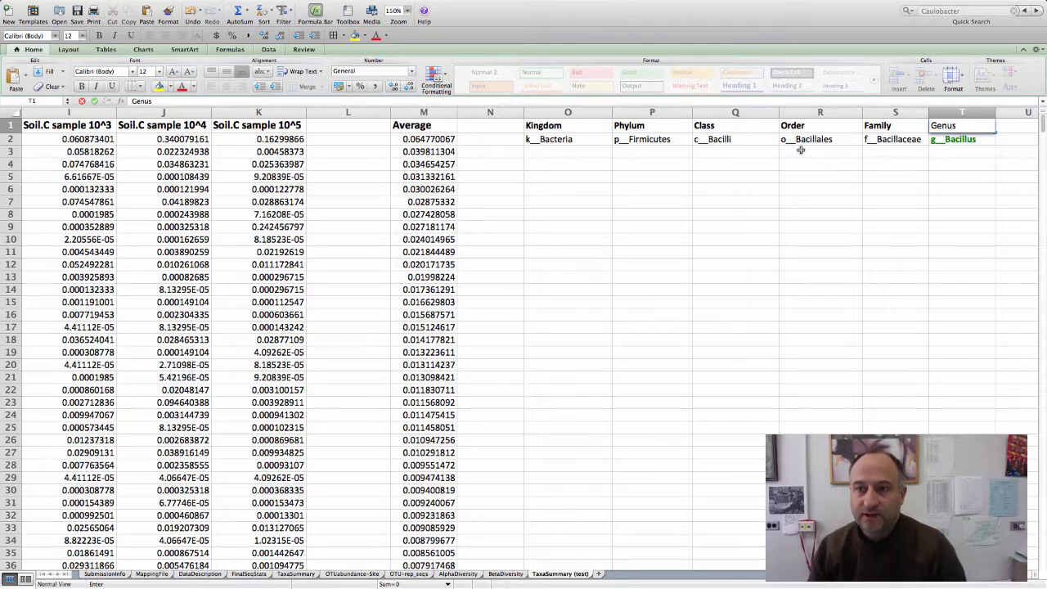
scroll(721, 148, left, 10)
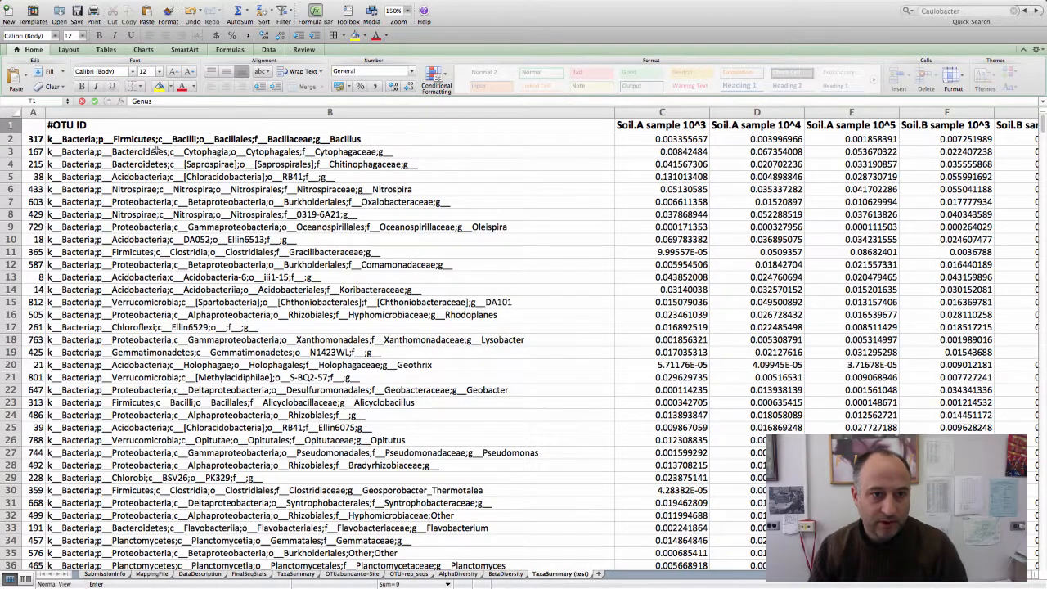
Select the taxonomy strings in column B from B3 down to the end of the OTU list.
click(130, 151)
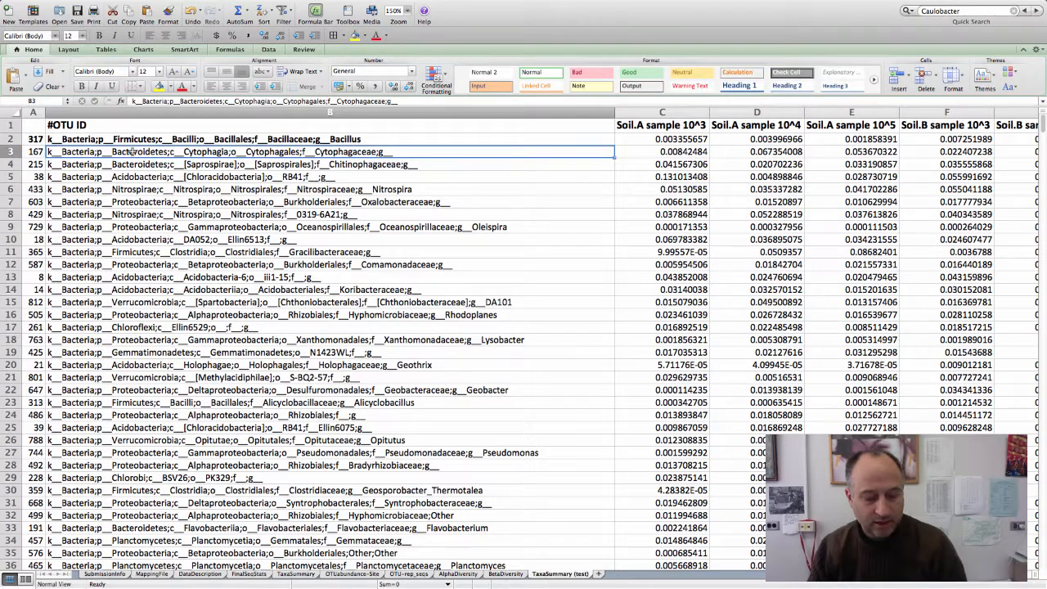
key(ctrl+shift+Down)
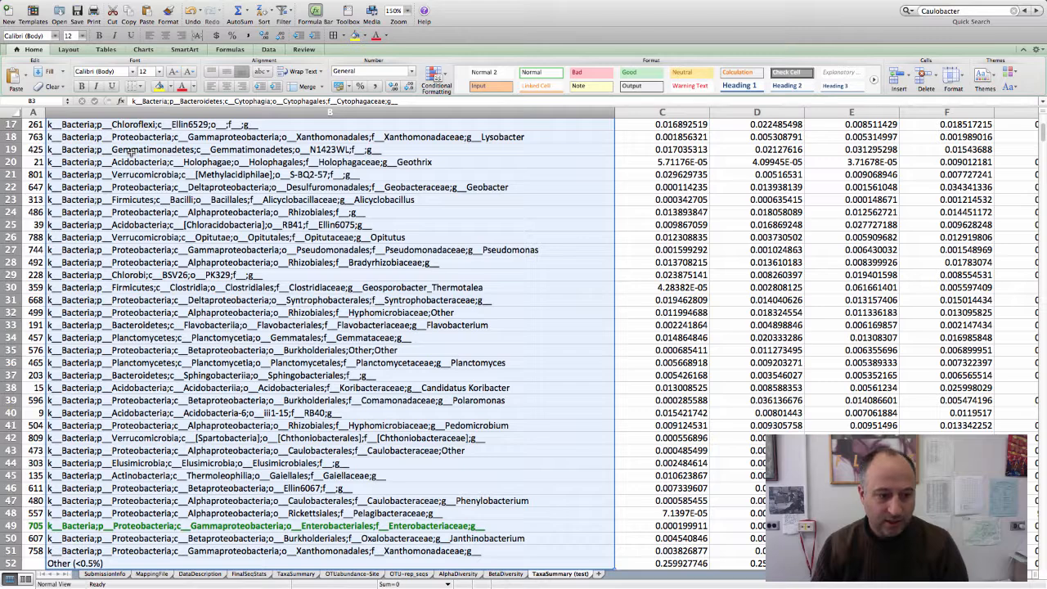
scroll(131, 159, down, 2)
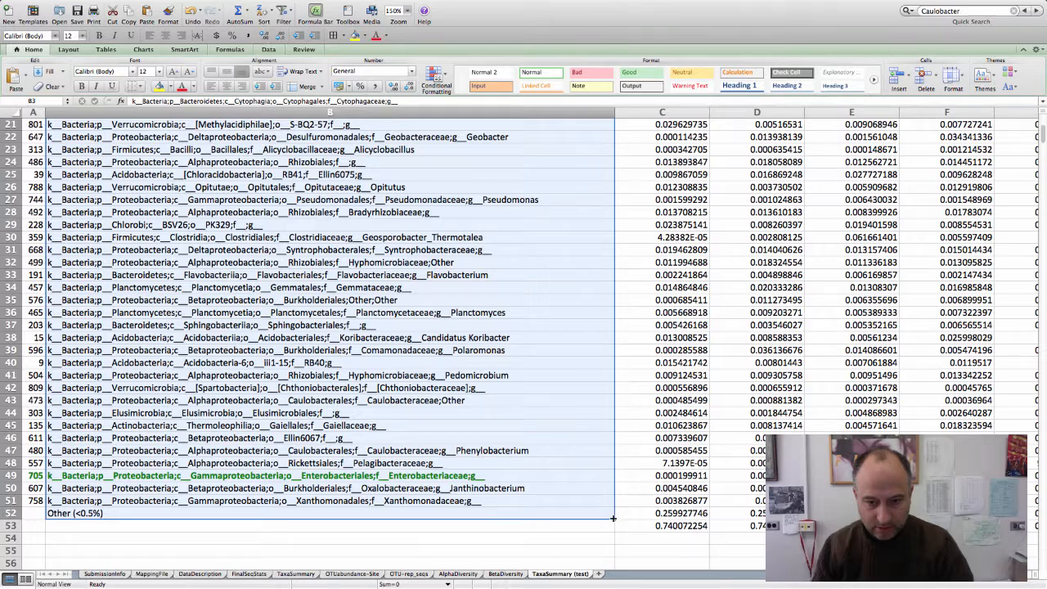
drag(614, 518, 612, 514)
drag(612, 509, 613, 507)
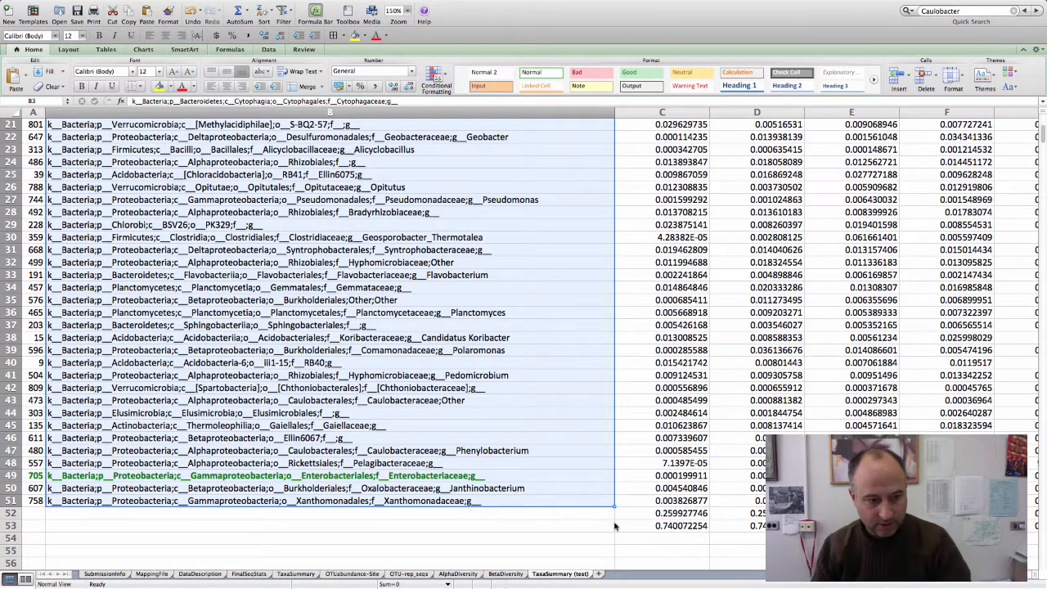
scroll(615, 526, up, 10)
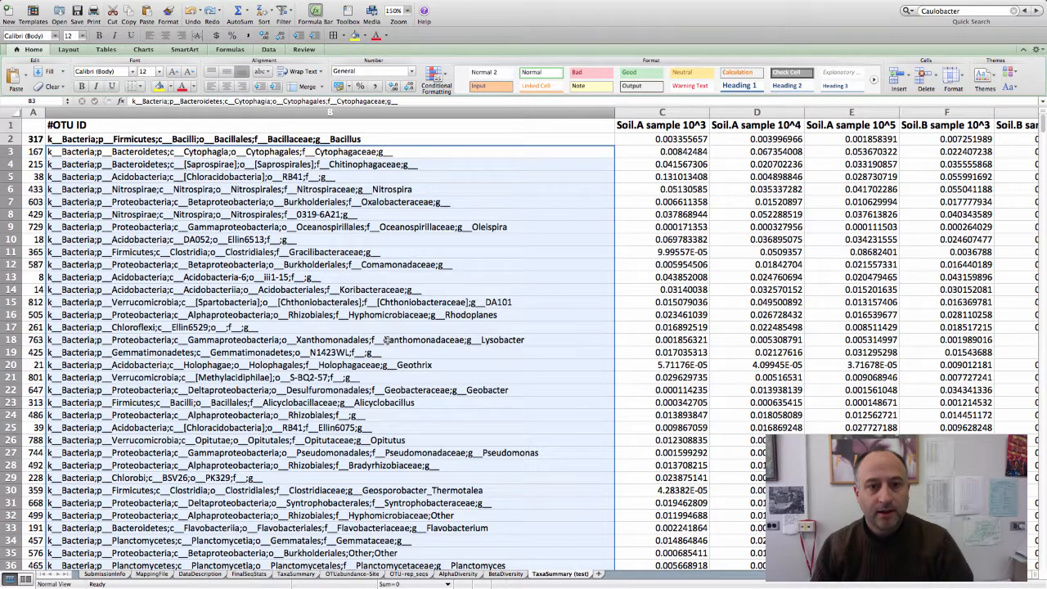
scroll(386, 340, down, 7)
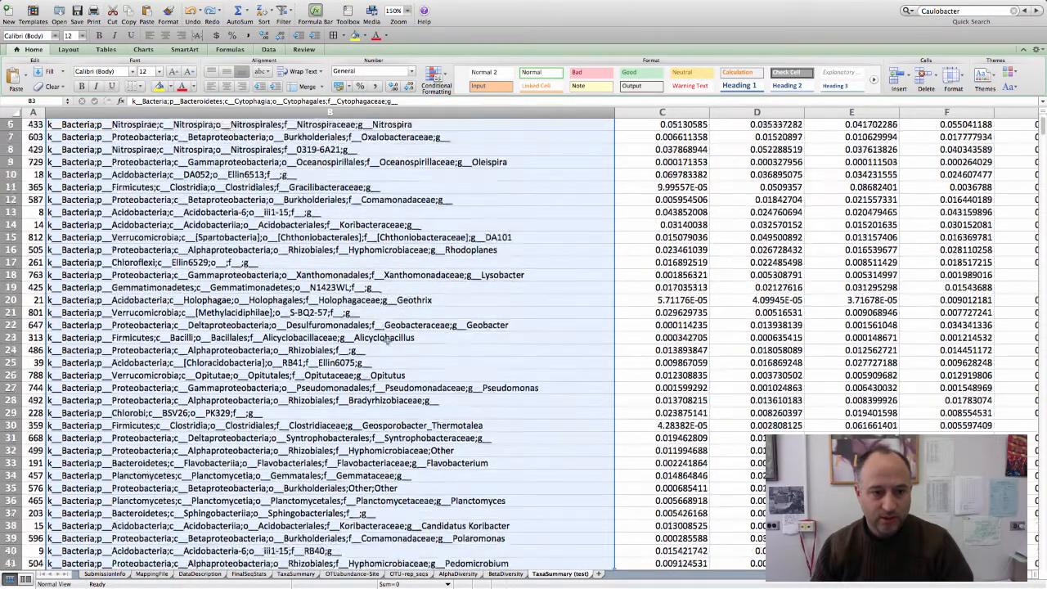
scroll(387, 340, up, 8)
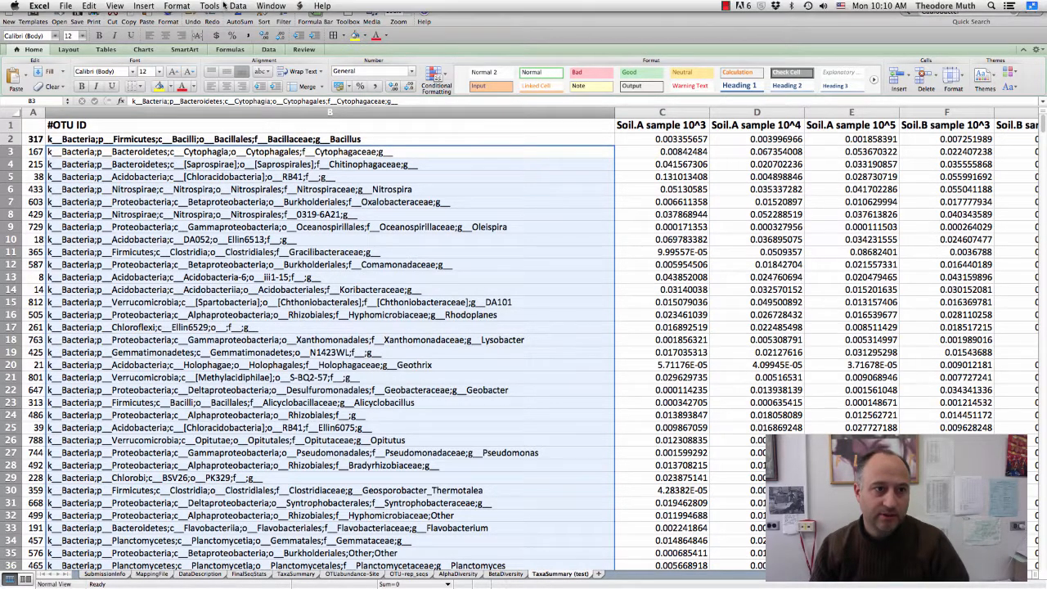
Split the selected strings with Text to Columns, delimited by tab and semicolon, with the destination set to $O$3.
click(232, 5)
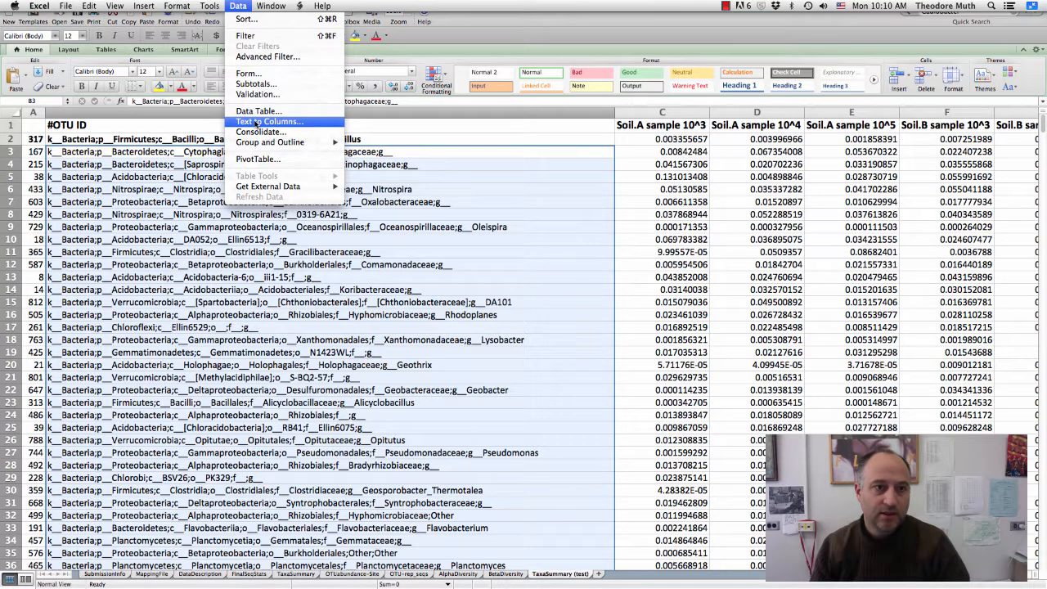
click(255, 123)
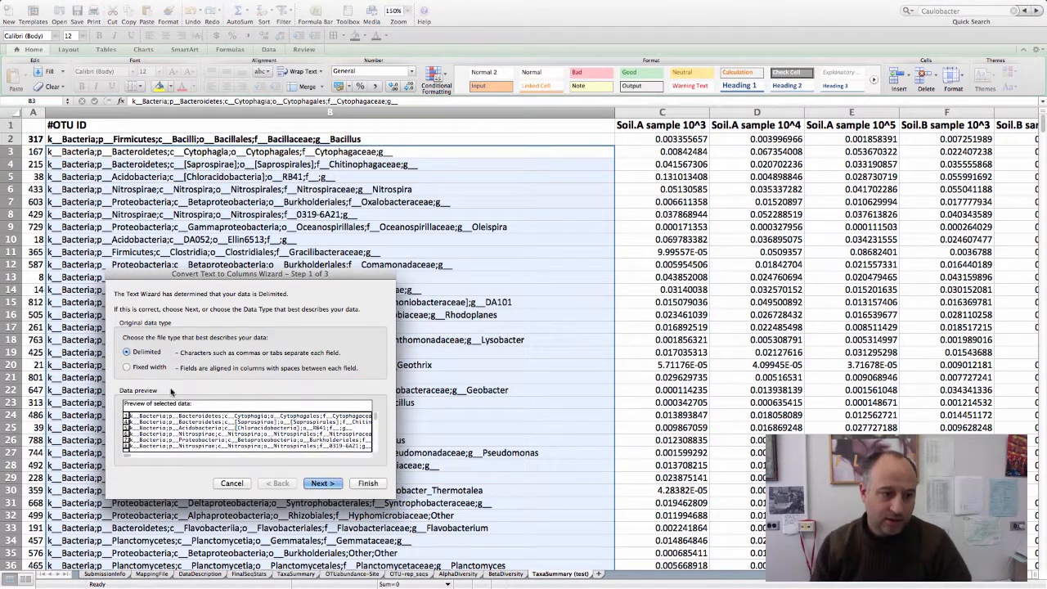
key(Return)
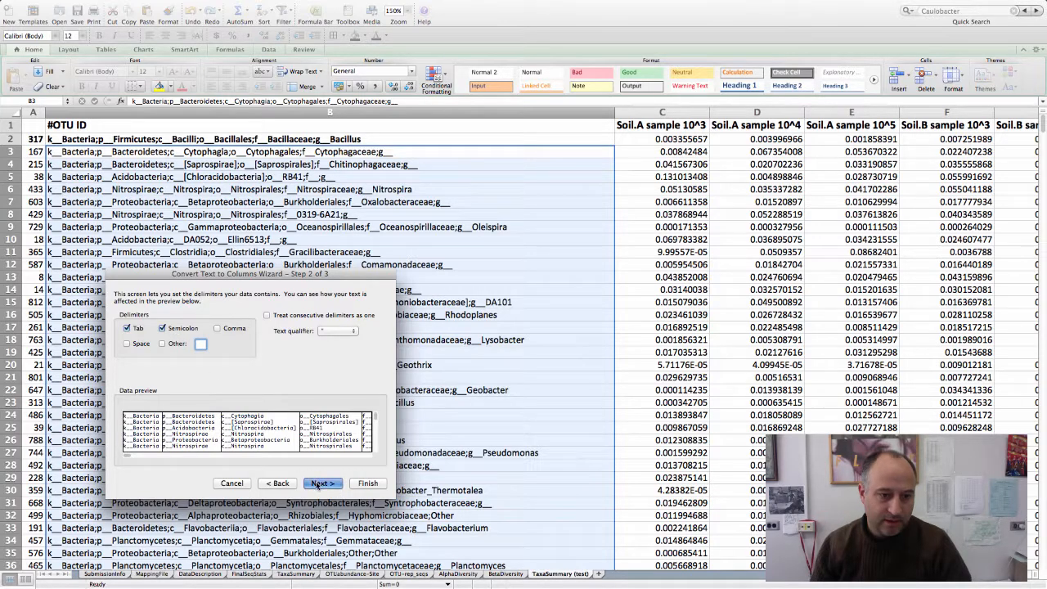
click(319, 484)
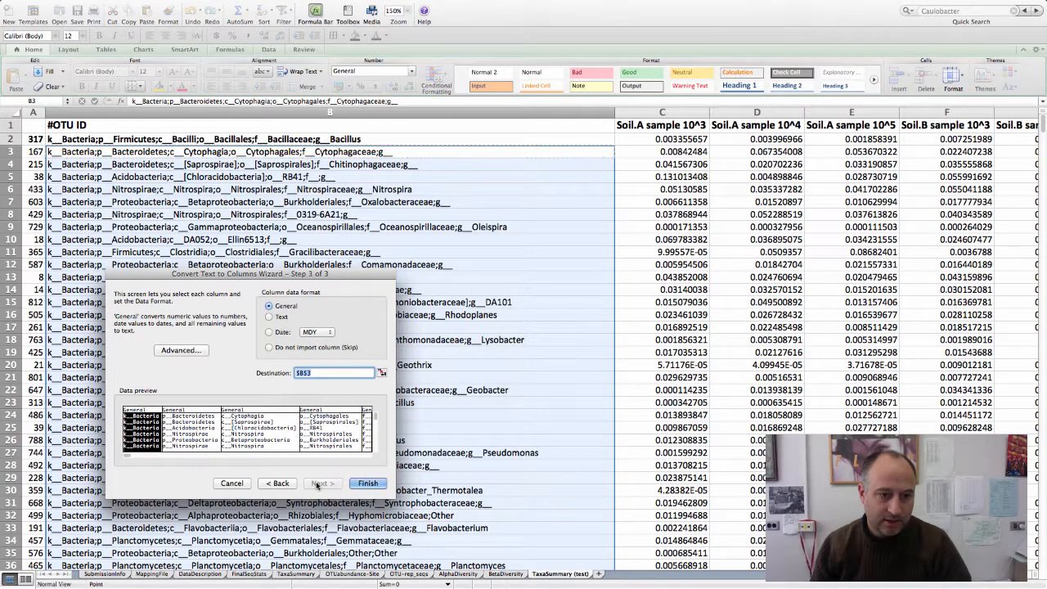
click(303, 373)
key(BackSpace)
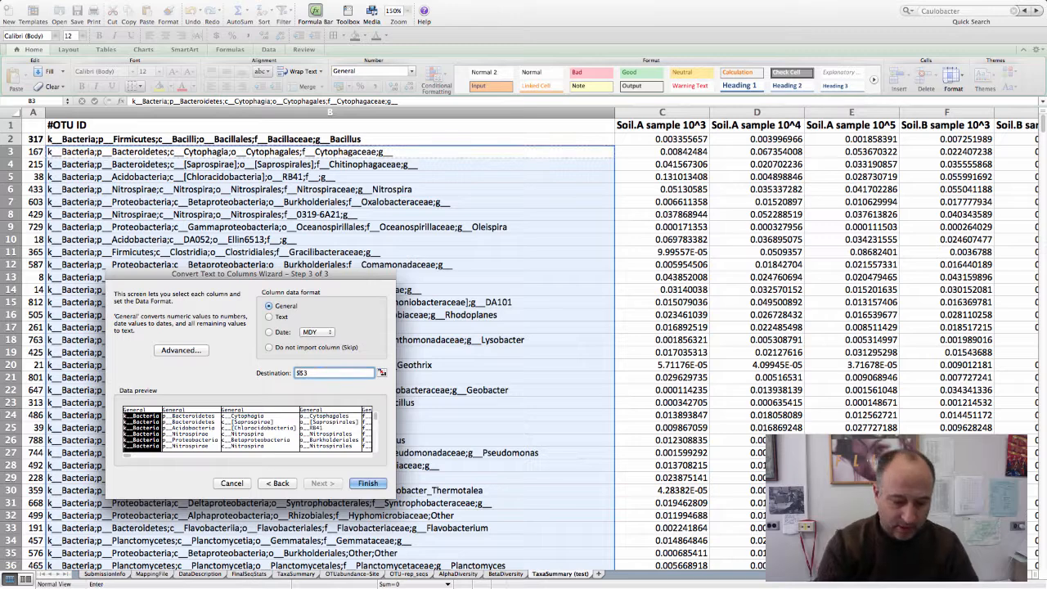
text(O)
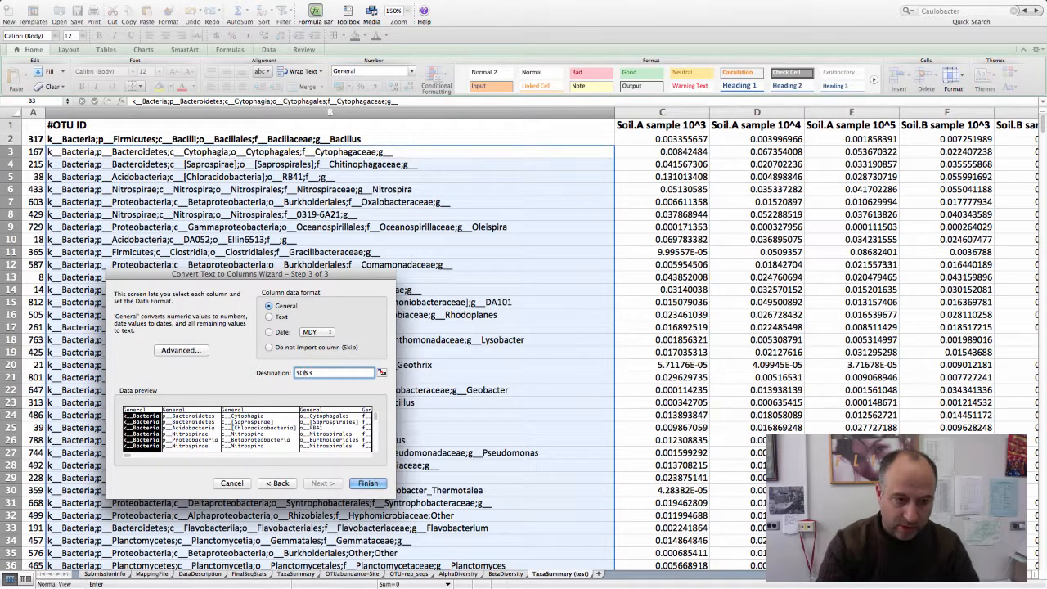
click(368, 483)
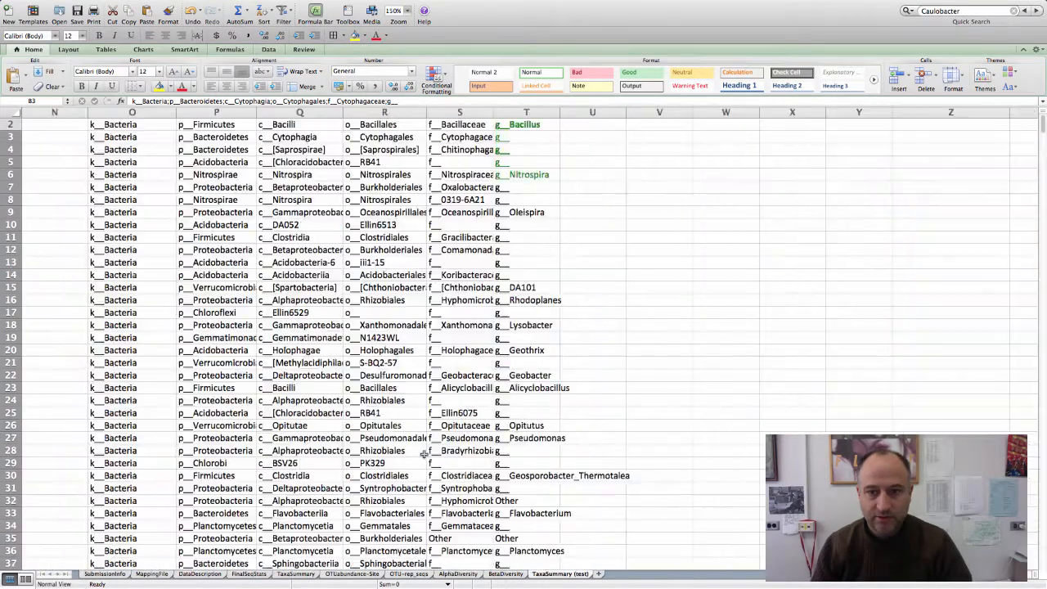
Clear the Other (<0.5%) entry in O52 beneath the split Kingdom values.
scroll(427, 457, left, 1)
scroll(433, 458, up, 1)
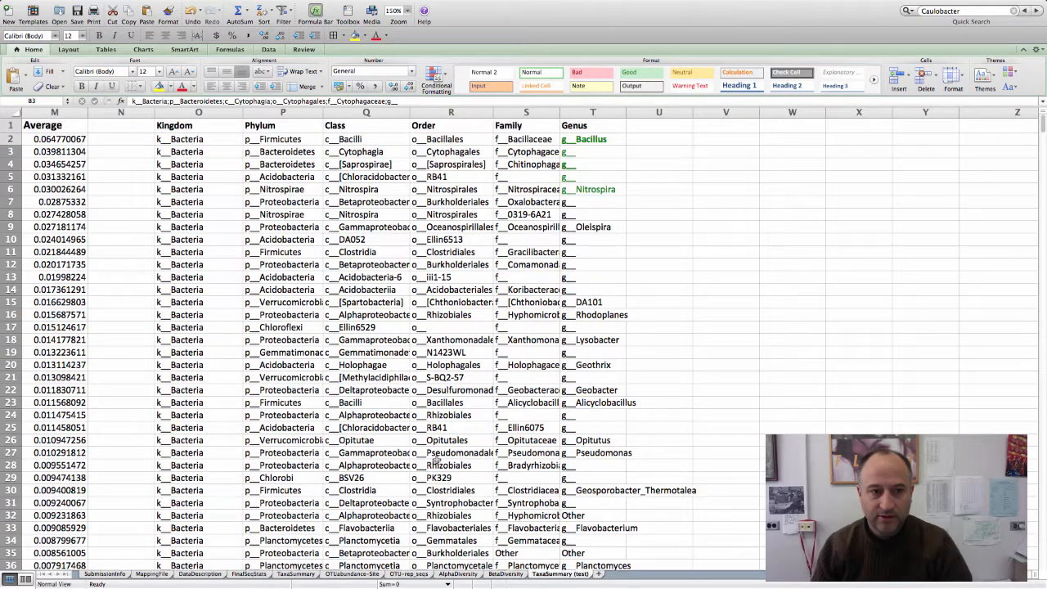
scroll(494, 249, down, 7)
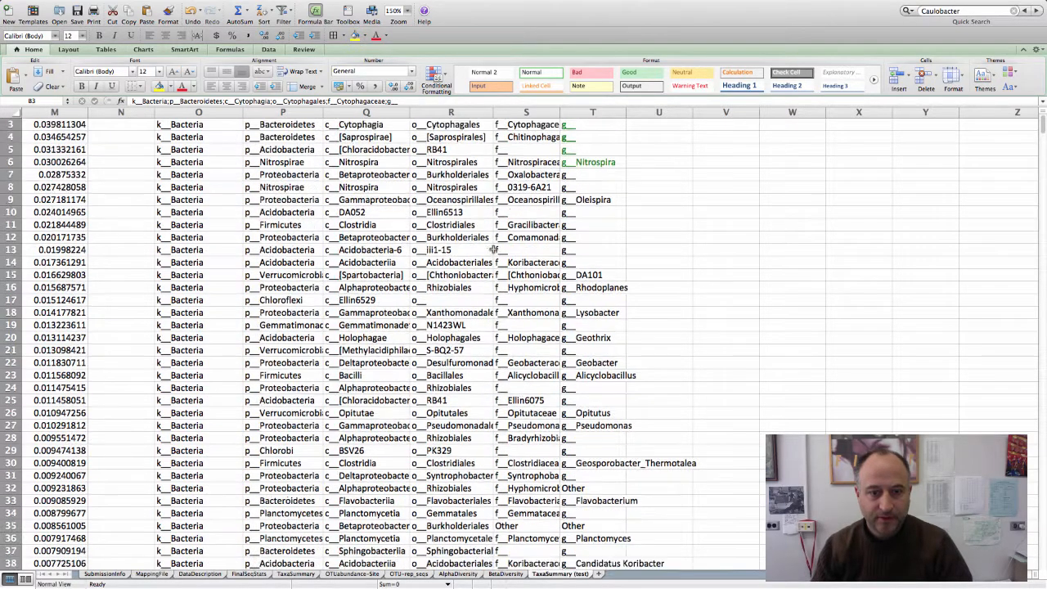
scroll(494, 249, down, 2)
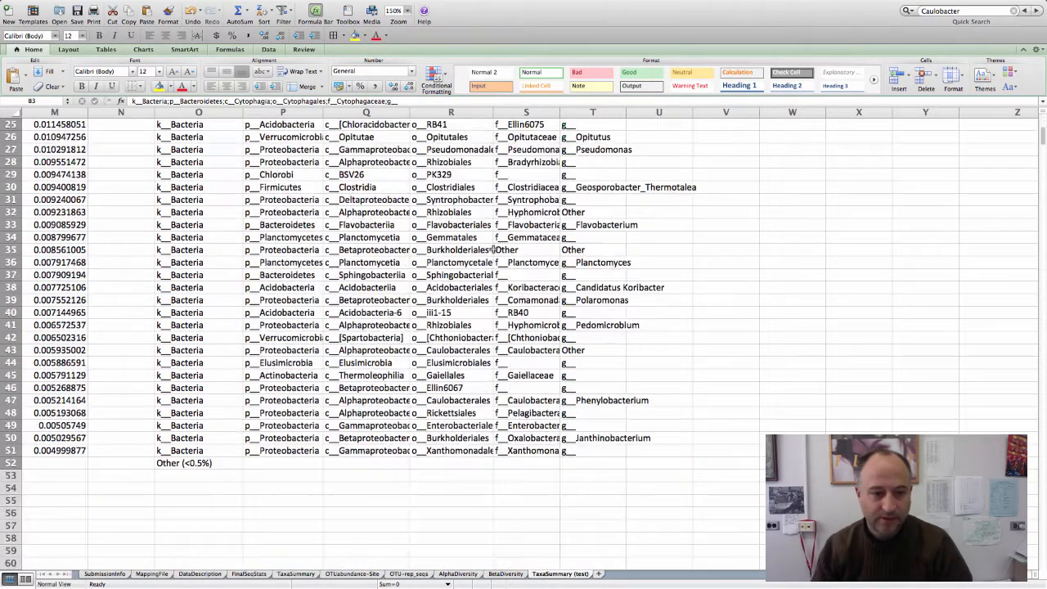
click(186, 463)
key(BackSpace)
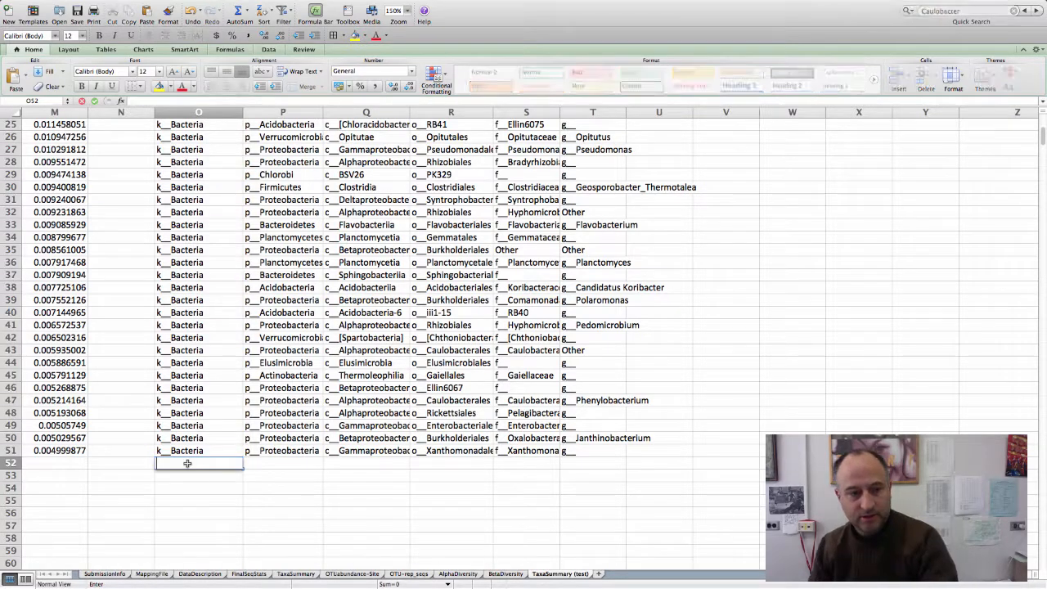
click(203, 524)
scroll(203, 525, up, 10)
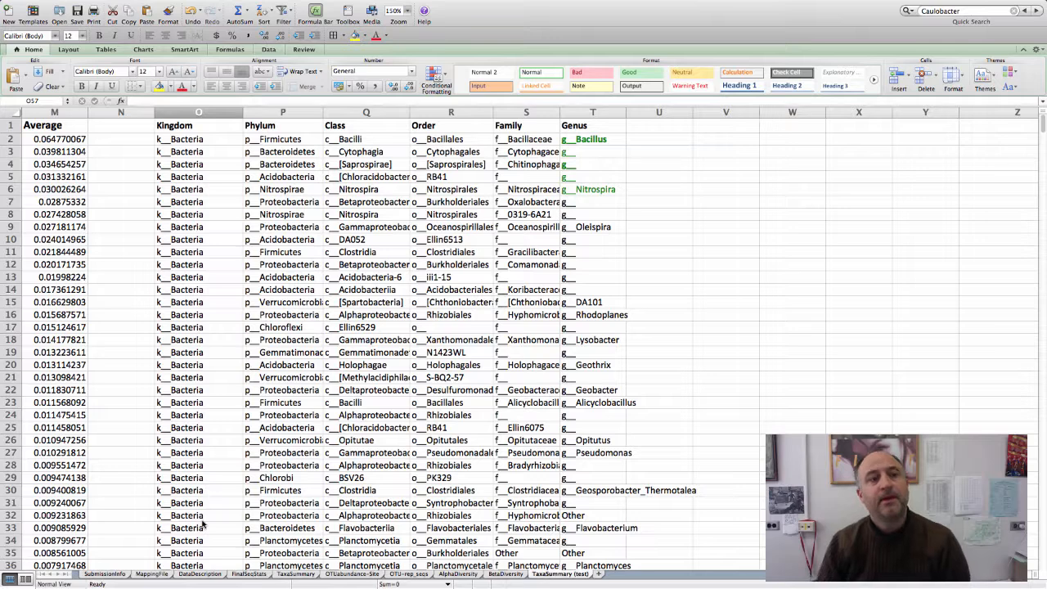
Select all the Phylum values from P2 down to P51.
scroll(203, 524, left, 1)
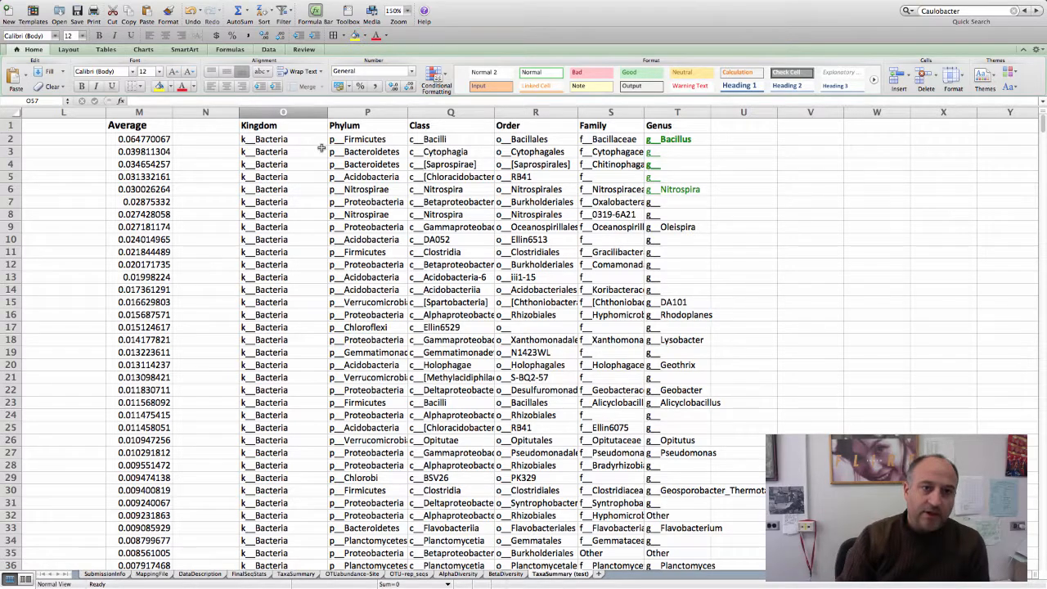
scroll(222, 189, left, 10)
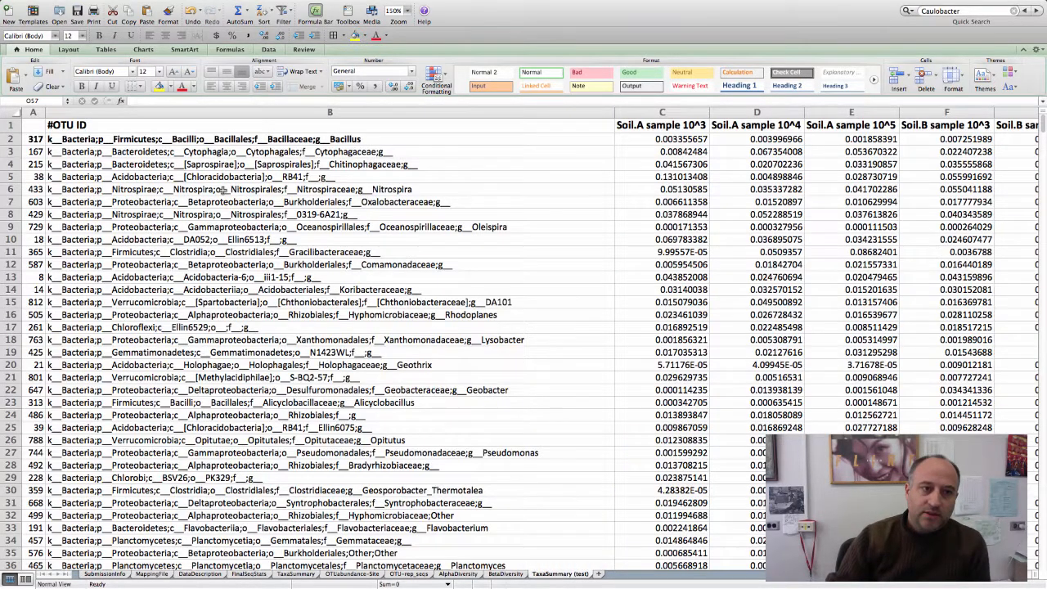
scroll(223, 189, right, 1)
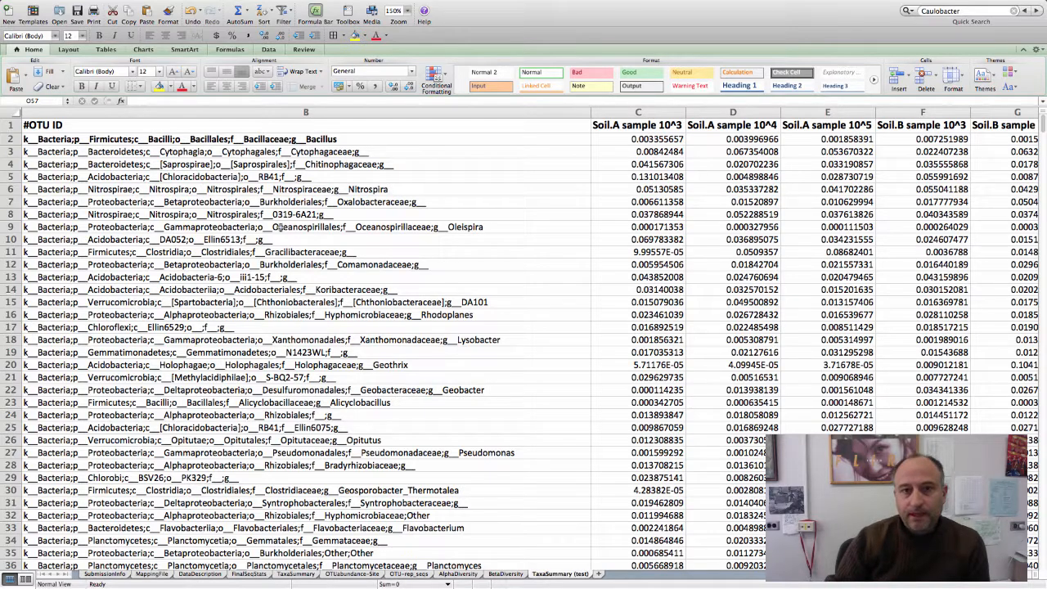
scroll(278, 227, right, 10)
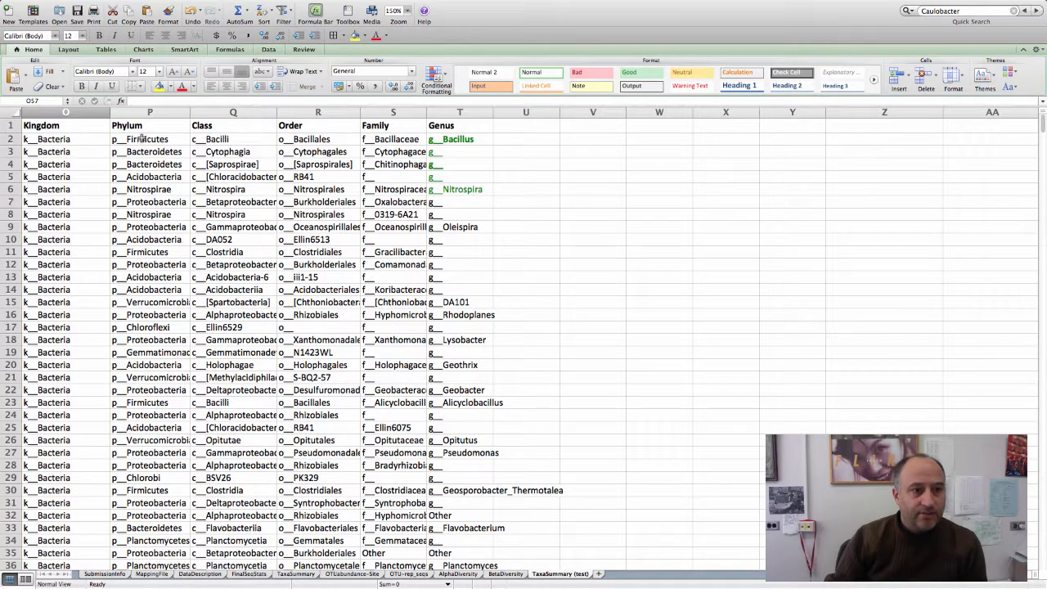
click(140, 139)
scroll(164, 295, down, 2)
scroll(163, 294, left, 1)
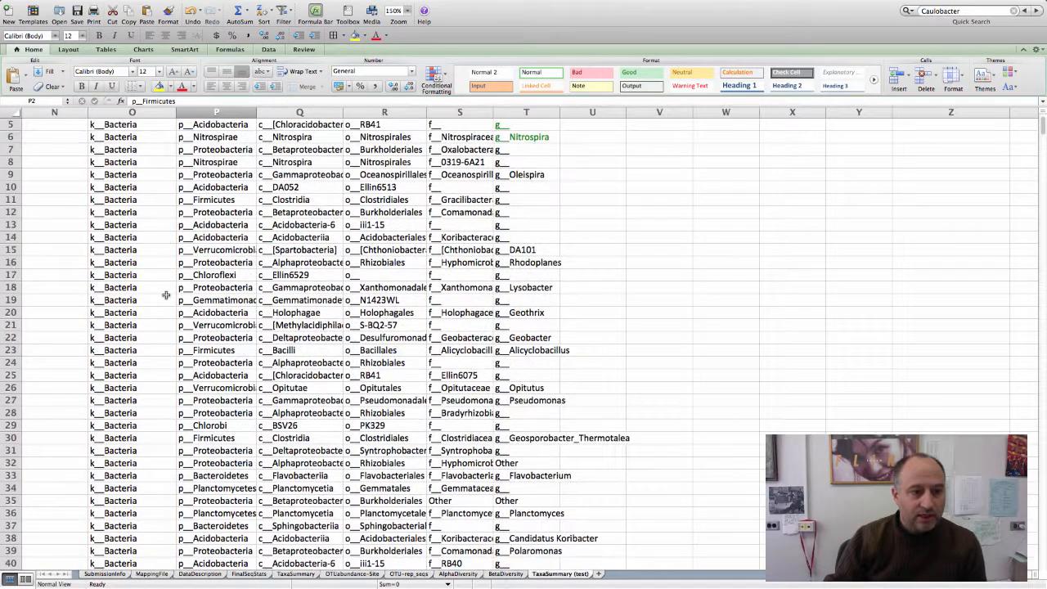
scroll(165, 294, down, 4)
scroll(165, 294, up, 6)
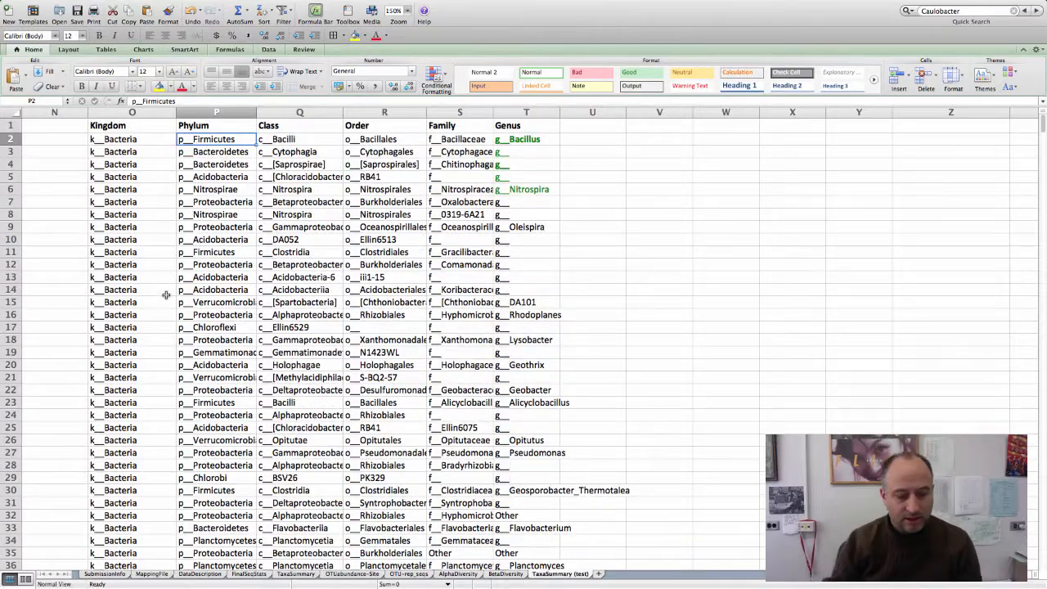
key(super+shift+Down)
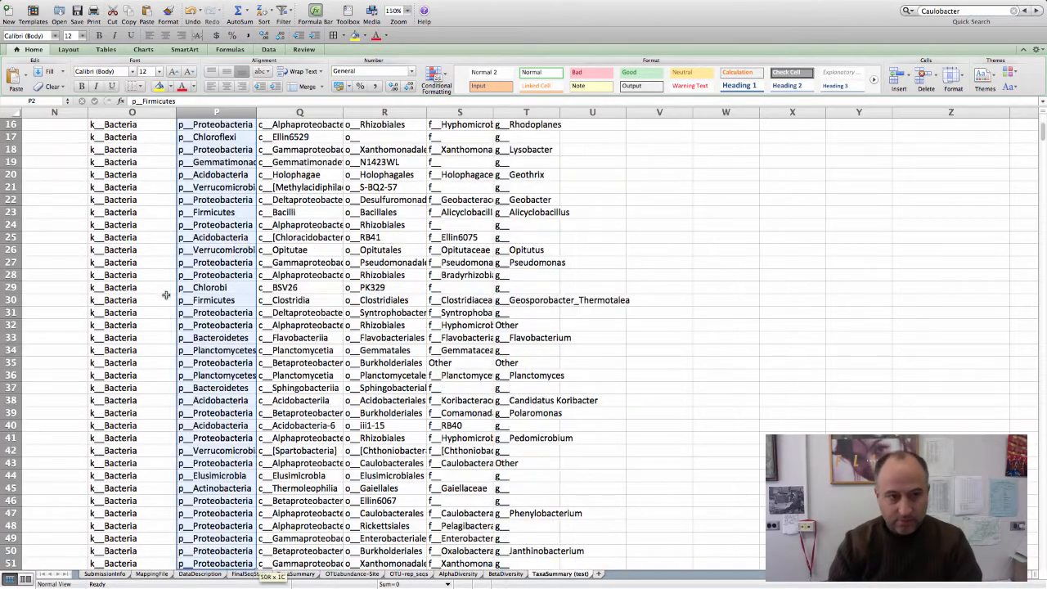
scroll(201, 371, down, 2)
scroll(201, 371, up, 7)
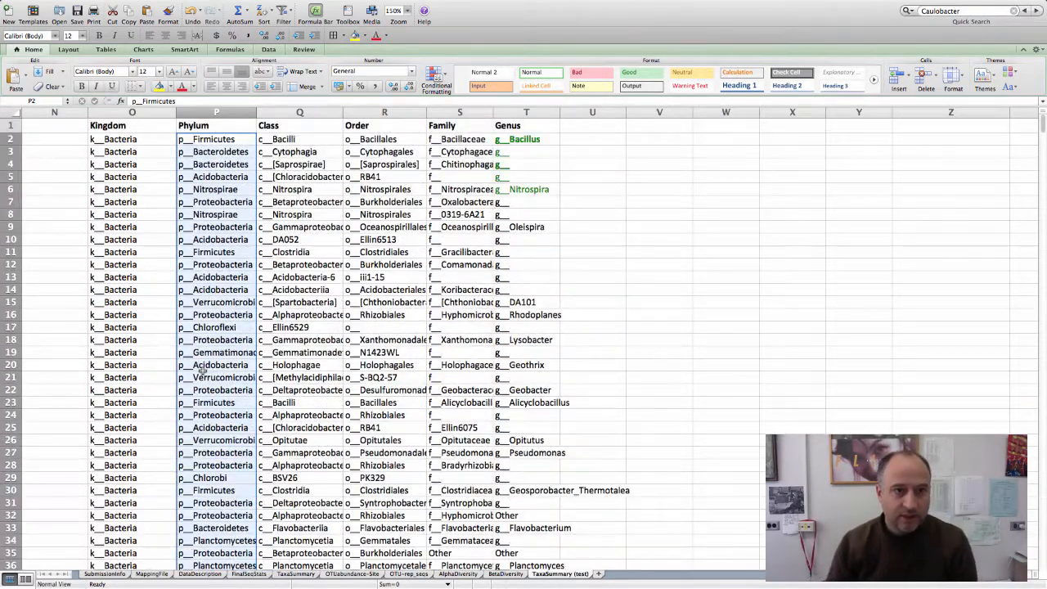
Try an advanced filter that copies only unique records from the list range $O$2:$O$51 to $V$2.
click(291, 13)
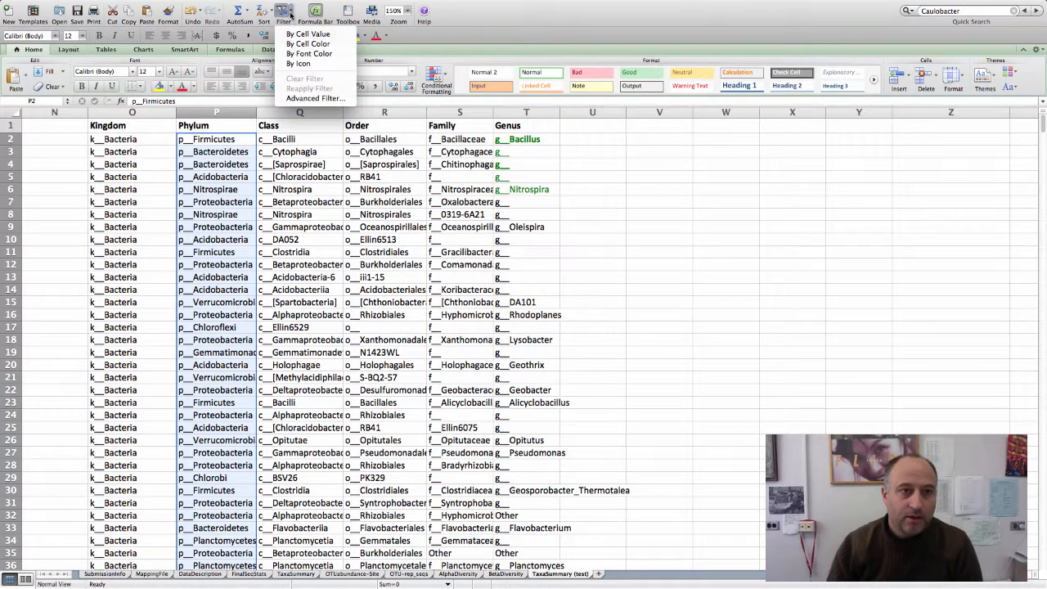
click(302, 98)
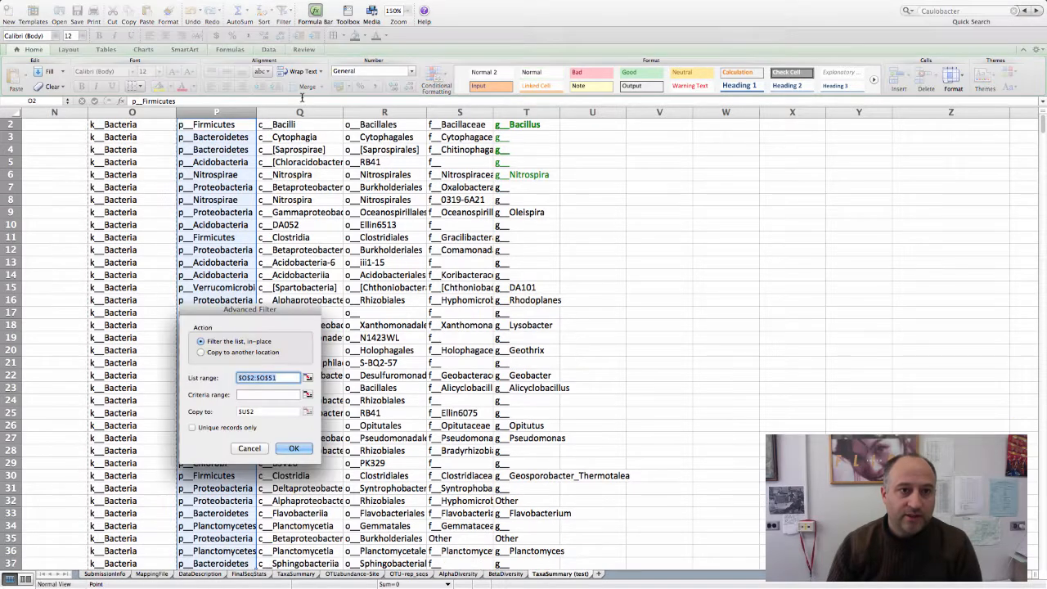
click(202, 352)
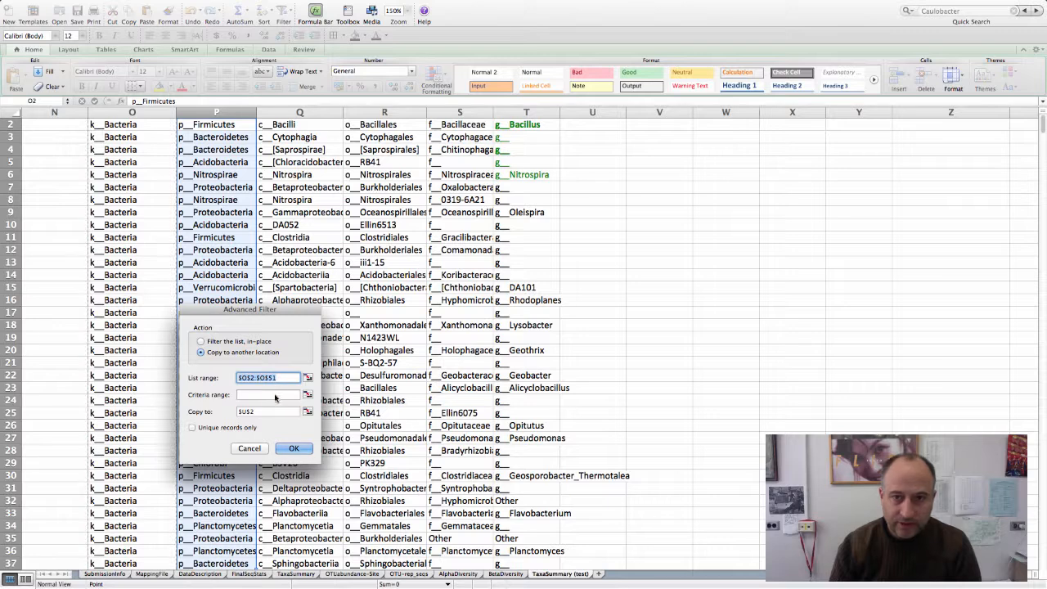
click(253, 411)
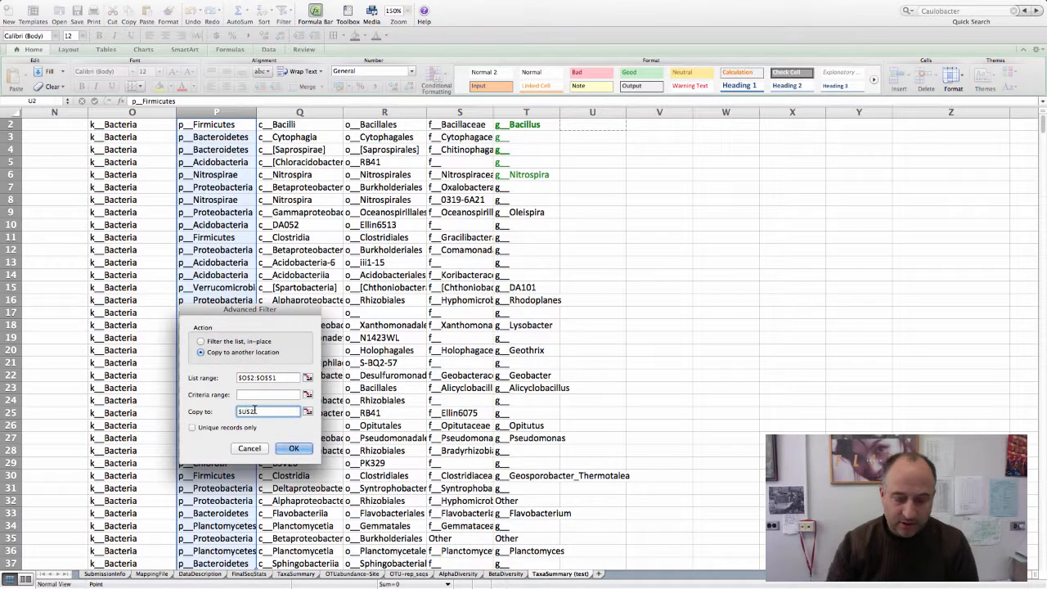
key(BackSpace)
text(V)
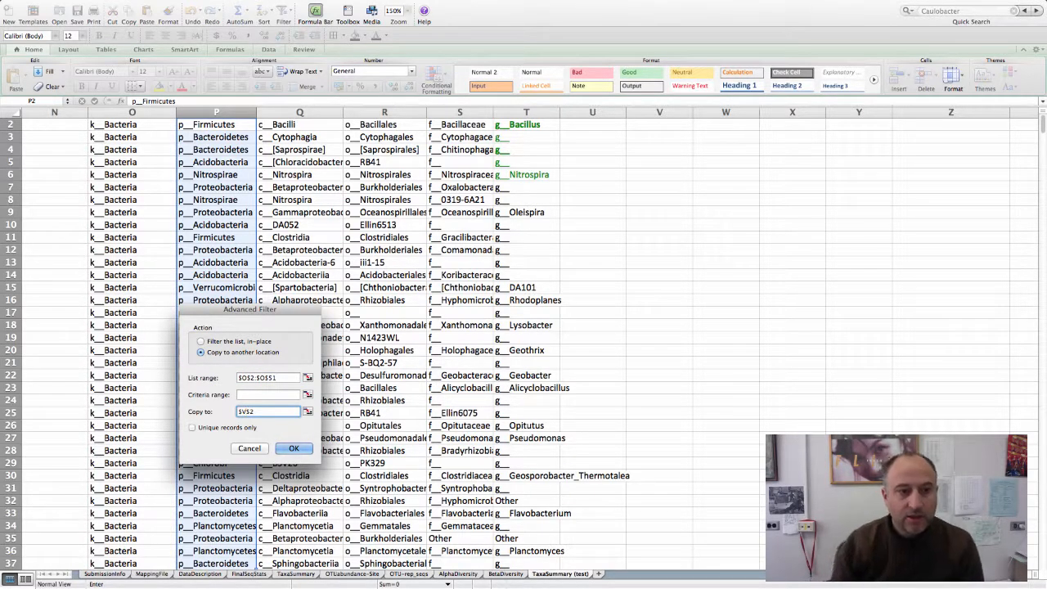
click(193, 428)
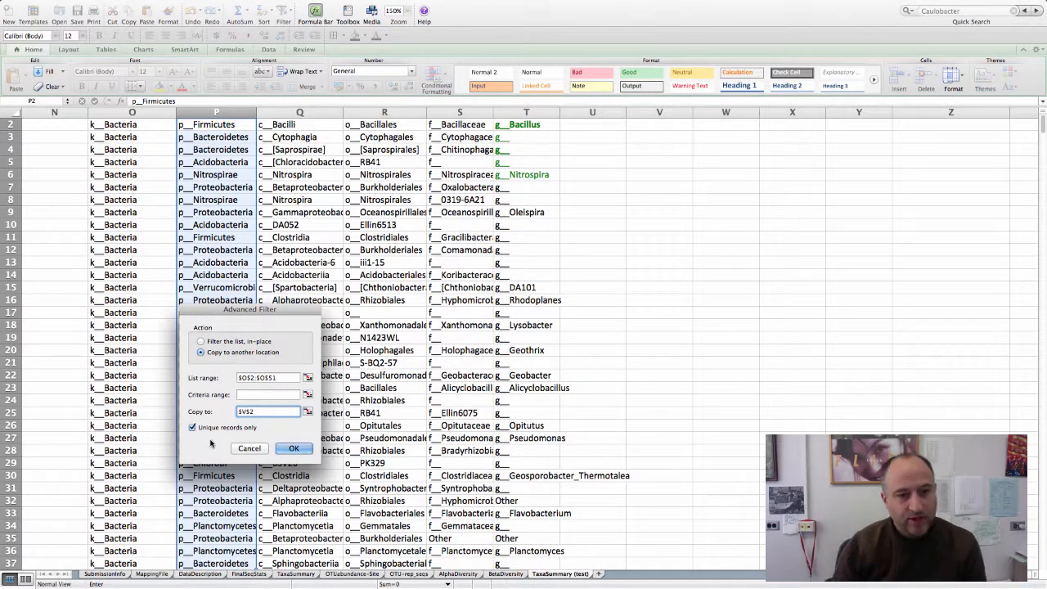
click(293, 449)
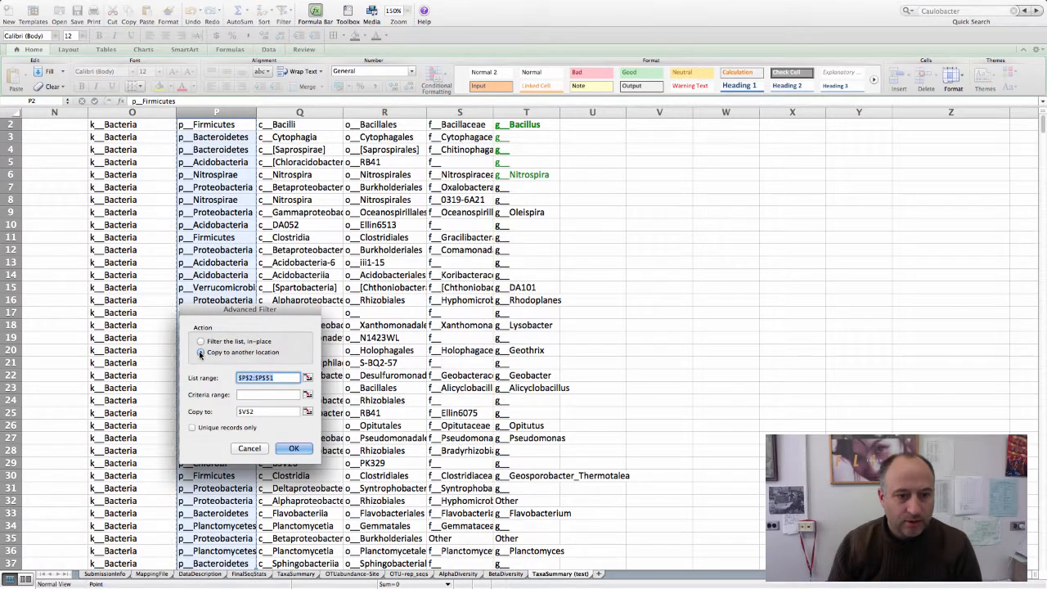
Copy only the unique records of list range $P$2:$P$51 to $V$2 with an advanced filter, and widen column V to fit the names.
click(200, 354)
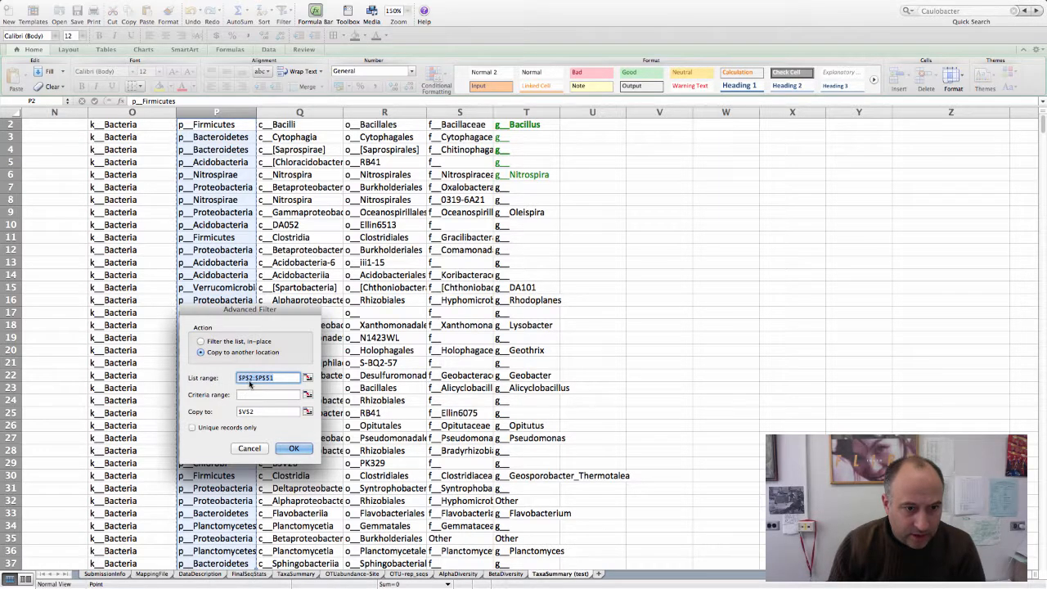
click(193, 428)
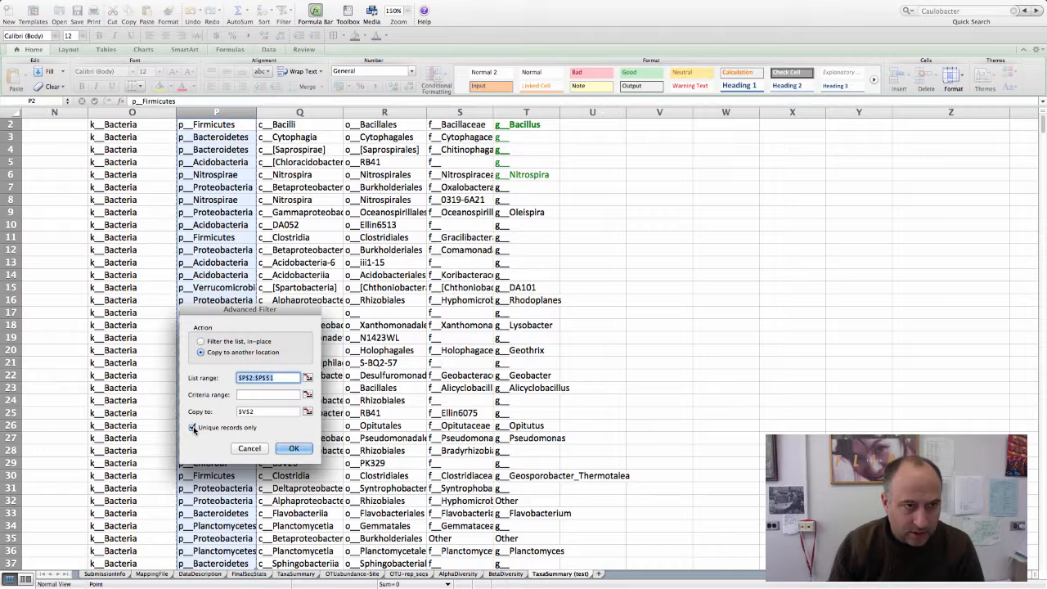
click(286, 450)
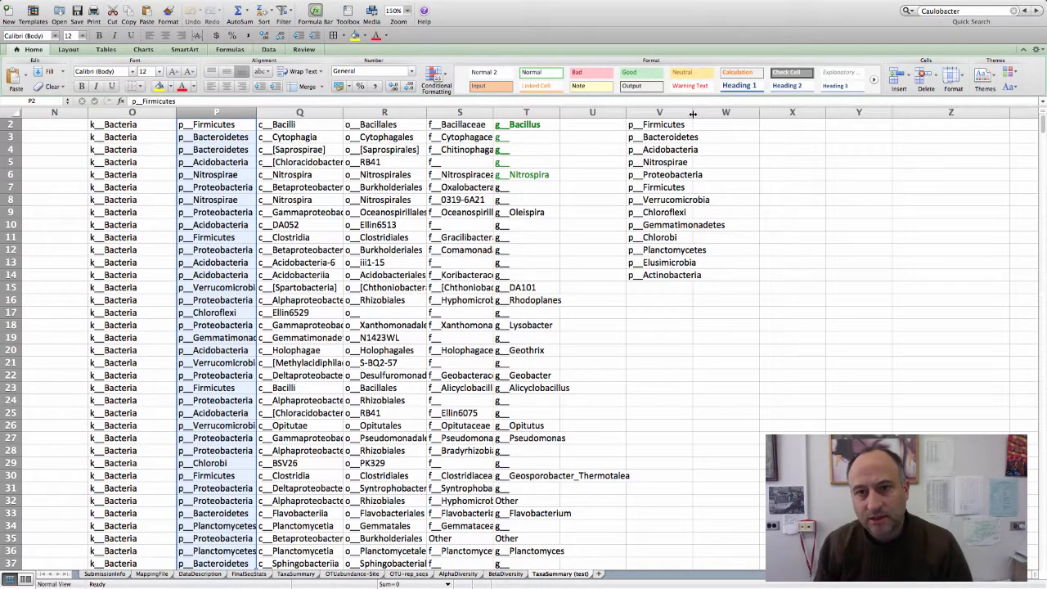
drag(692, 114, 724, 140)
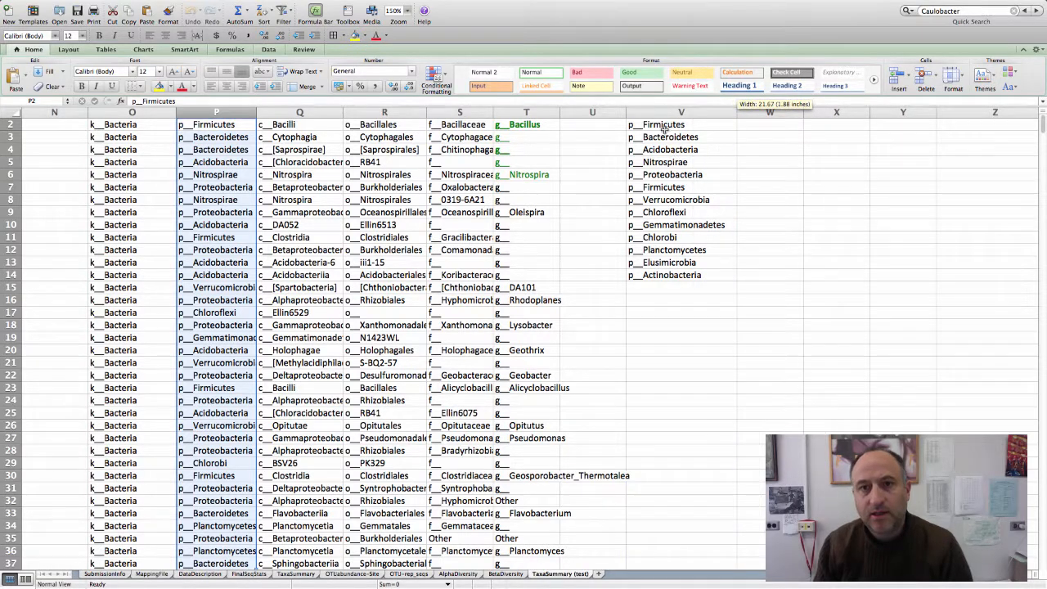
Enter the heading Phyla in V1 above the extracted list of unique phyla.
scroll(669, 166, up, 1)
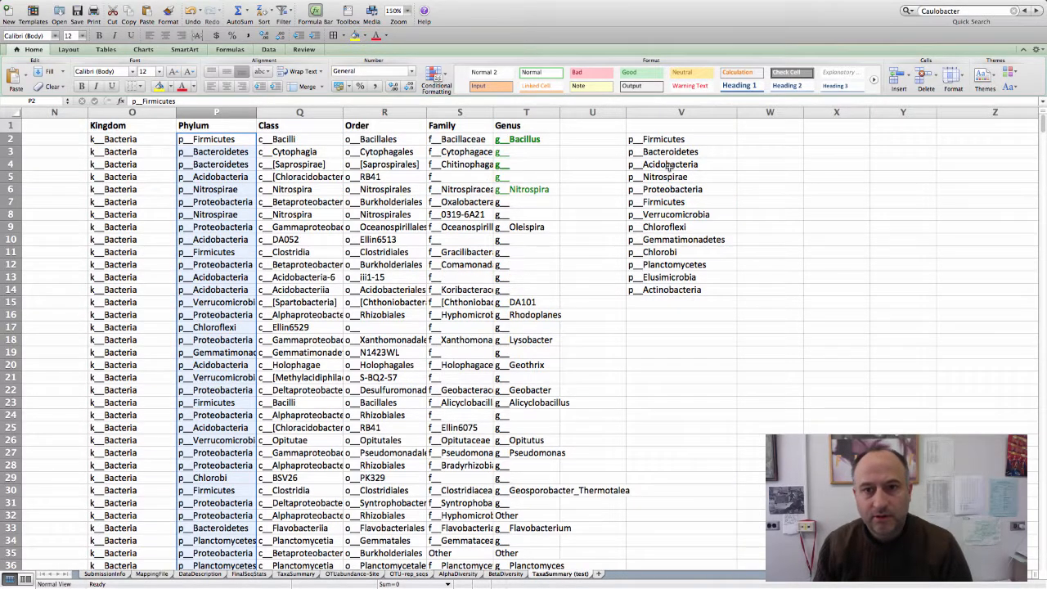
click(654, 125)
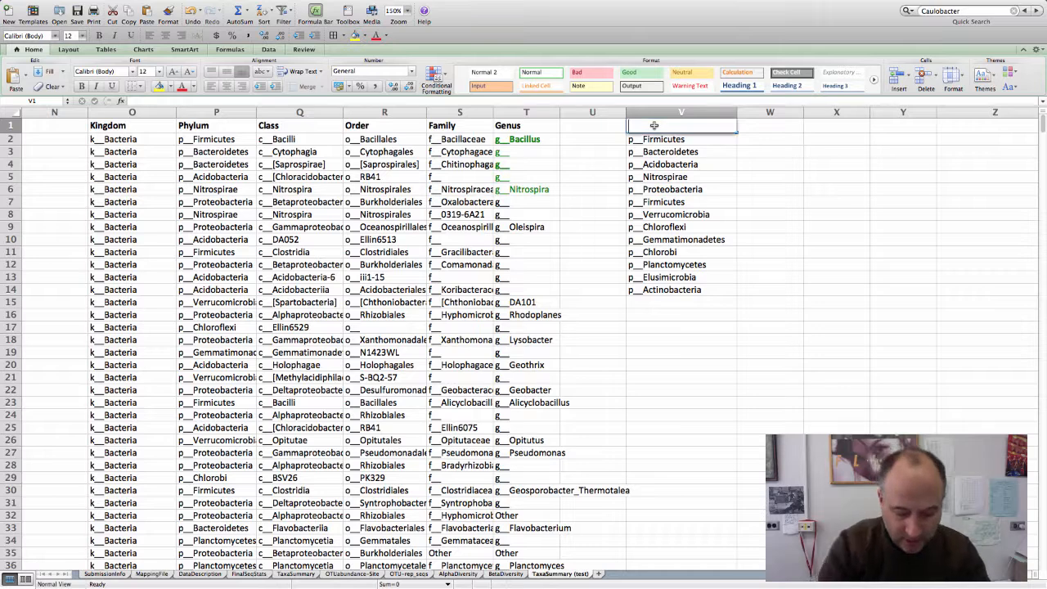
text(Phyla)
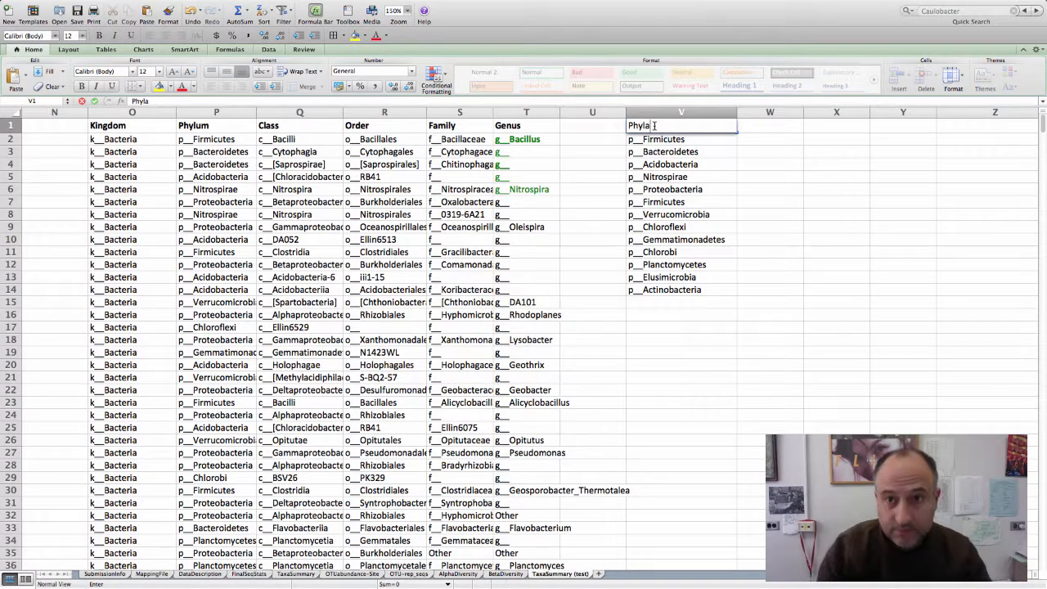
click(666, 326)
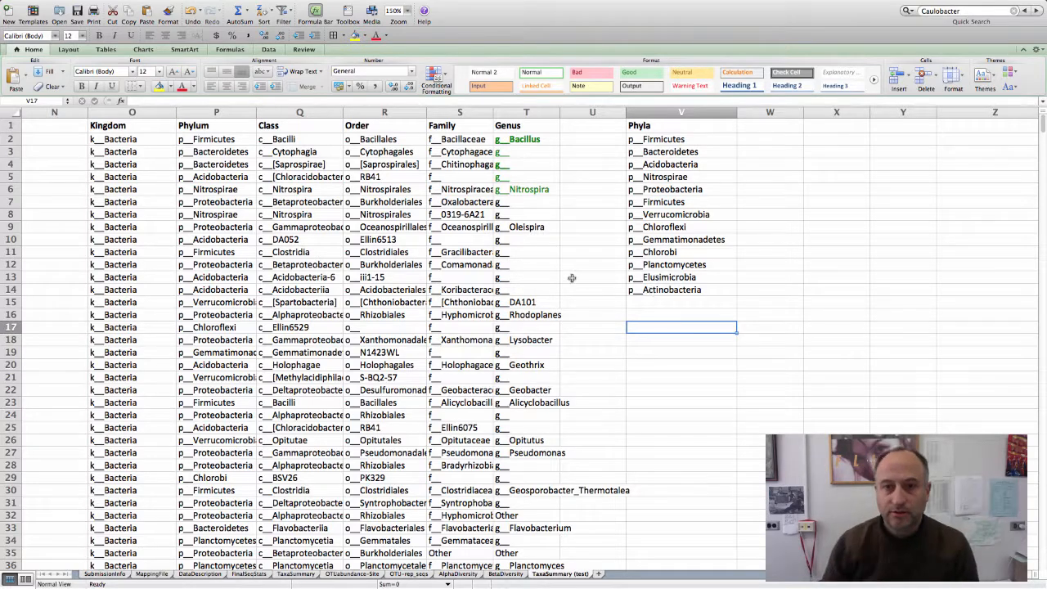
Copy the Soil.A sample 10^3 header from C1 into W1 beside the Phyla heading, and widen column W to fit it.
scroll(570, 277, left, 10)
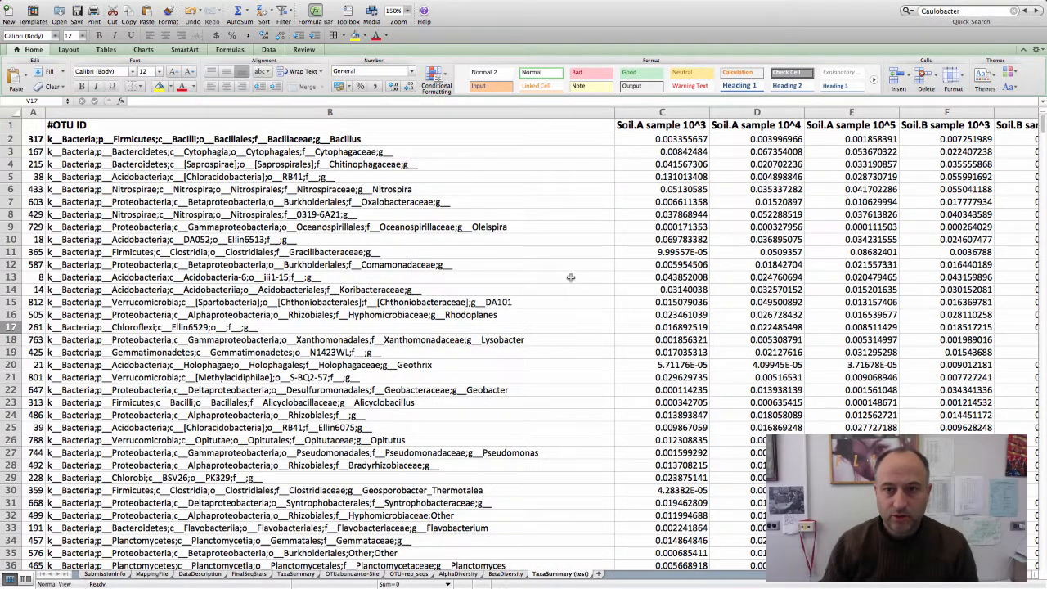
scroll(570, 277, right, 1)
scroll(570, 277, right, 5)
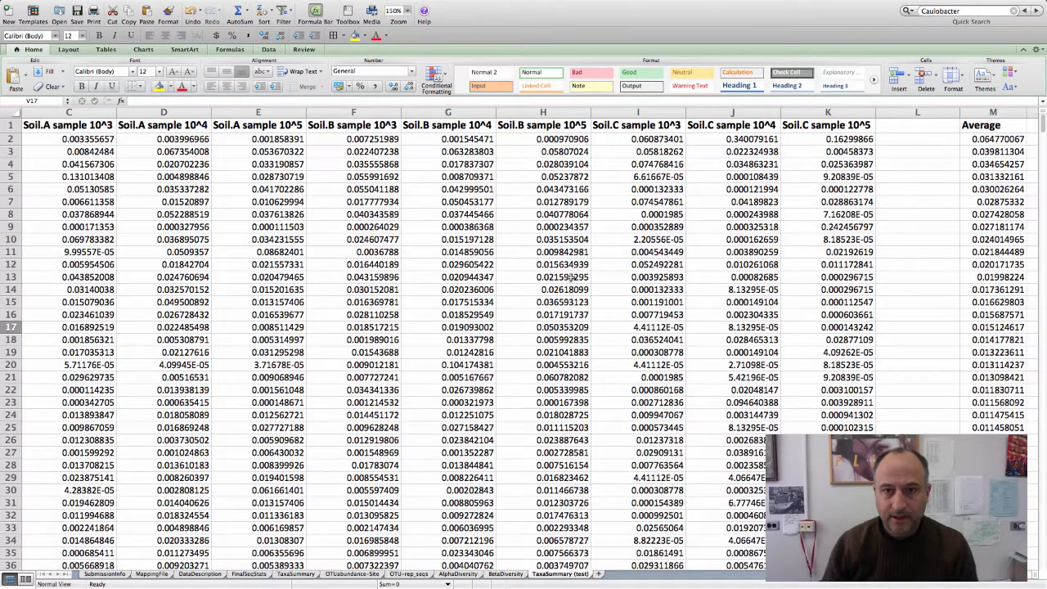
scroll(570, 277, left, 6)
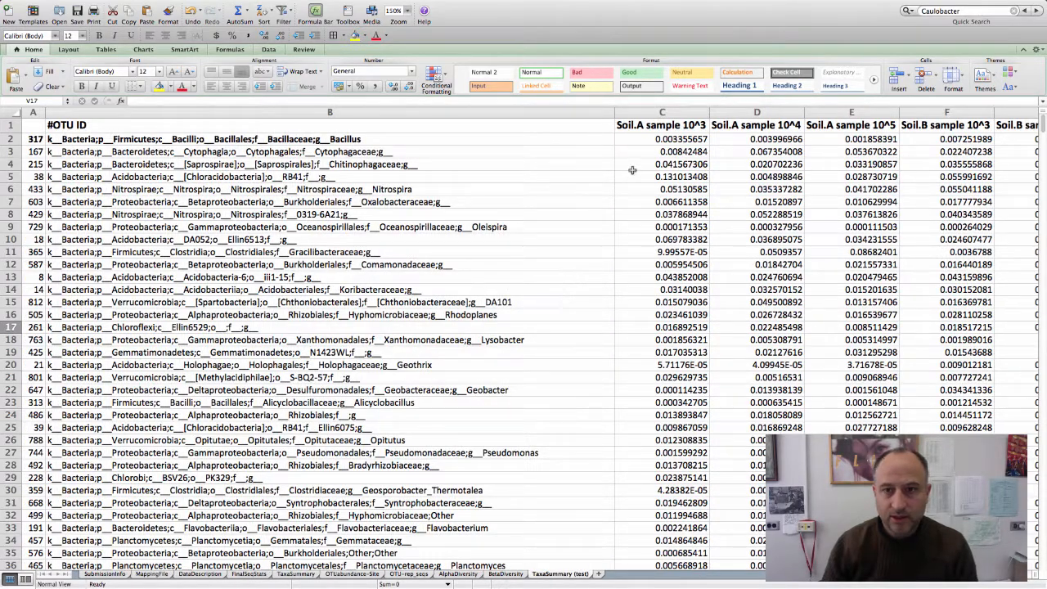
click(649, 127)
key(super+c)
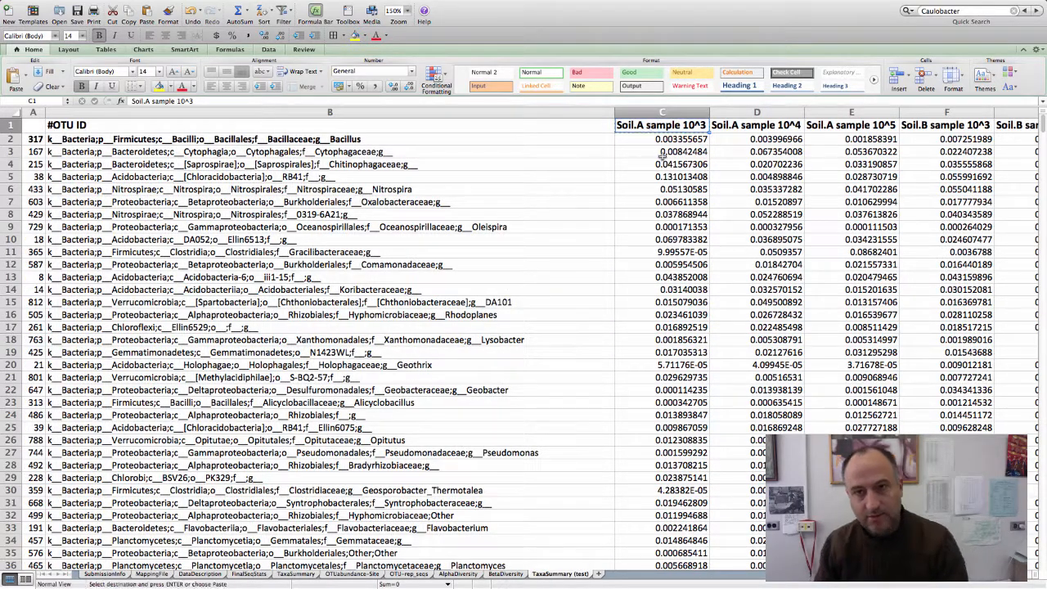
scroll(664, 166, down, 1)
scroll(663, 166, right, 6)
scroll(664, 166, right, 7)
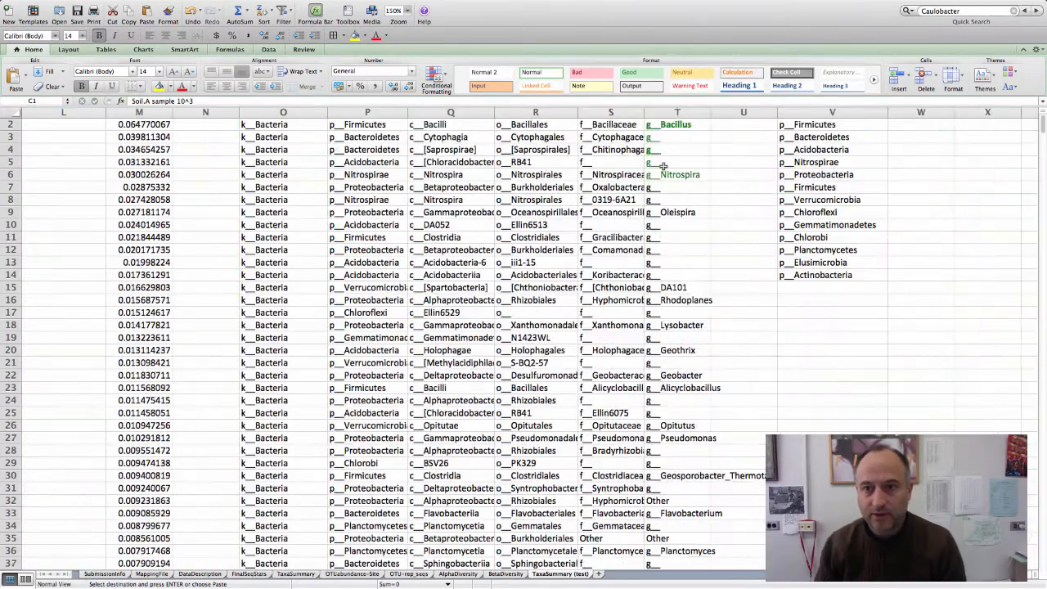
scroll(680, 153, up, 1)
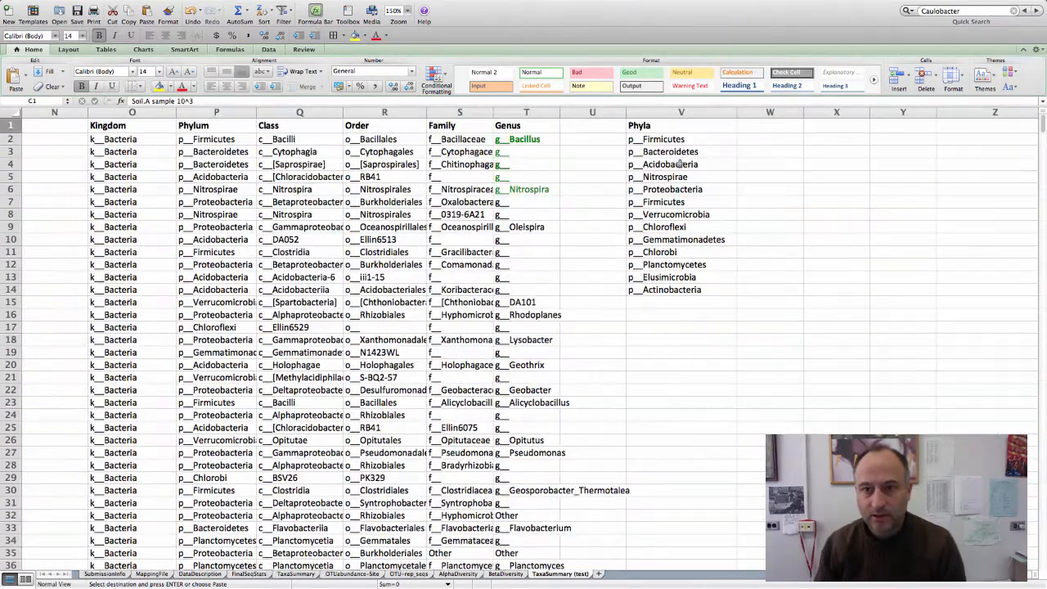
click(756, 127)
key(super+v)
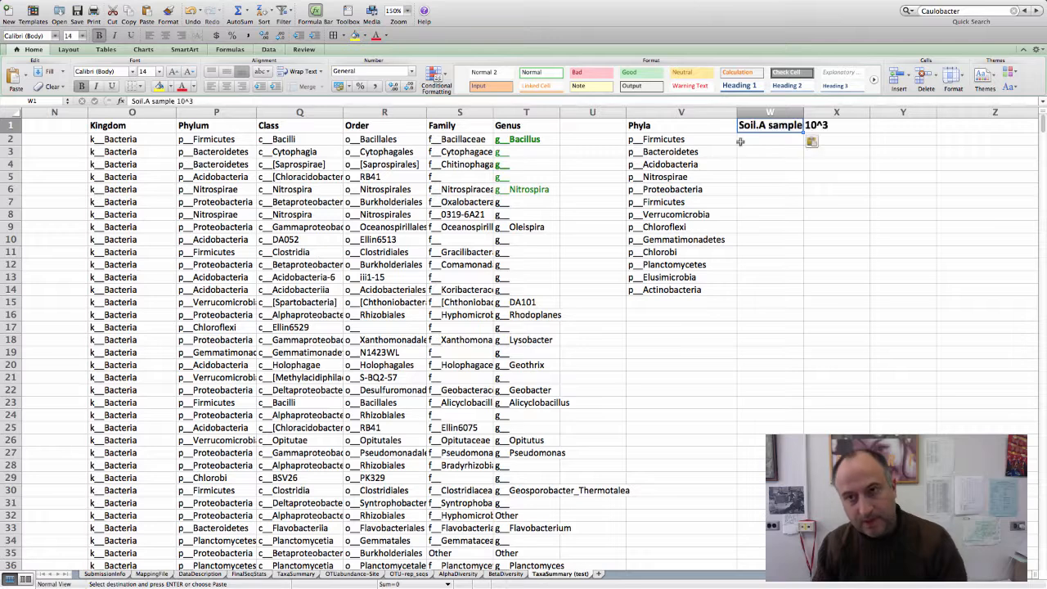
drag(801, 111, 832, 111)
click(777, 141)
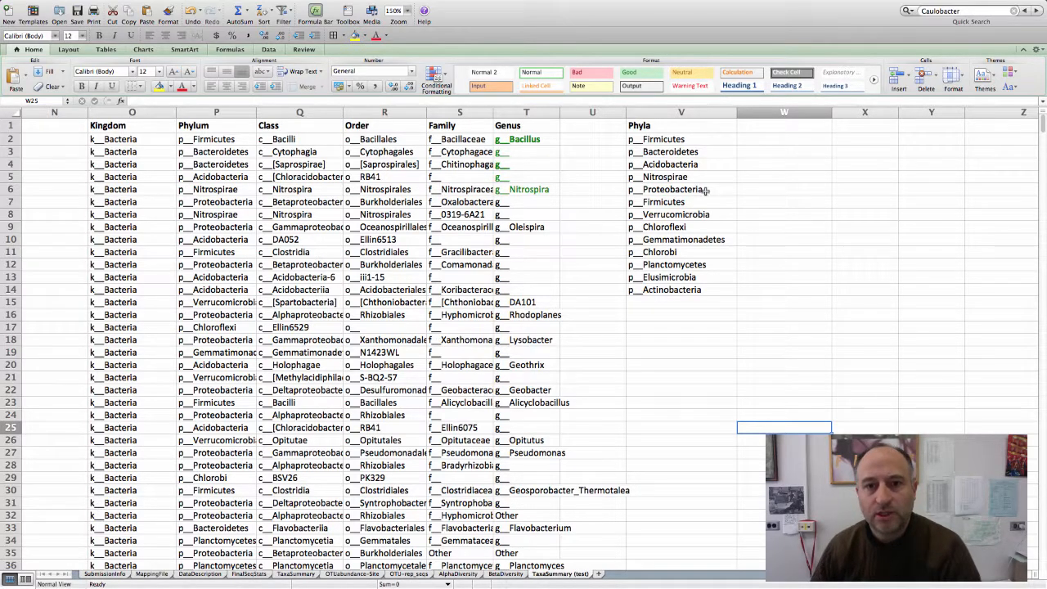
Copy the C1 header Soil.A sample 10^3 into the empty cell W1 again and select W2 beneath it.
scroll(705, 191, left, 15)
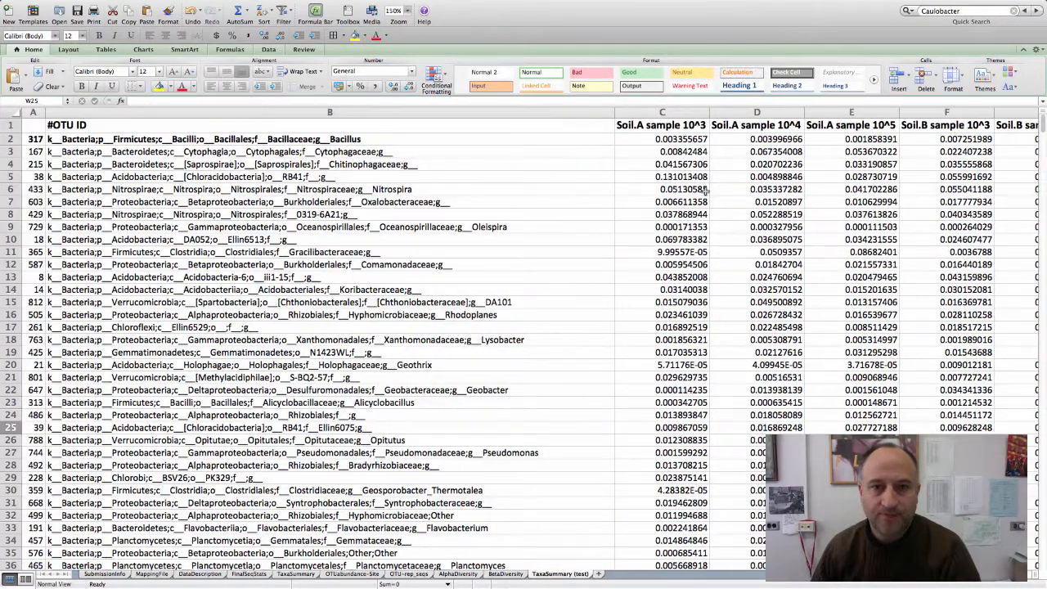
click(657, 125)
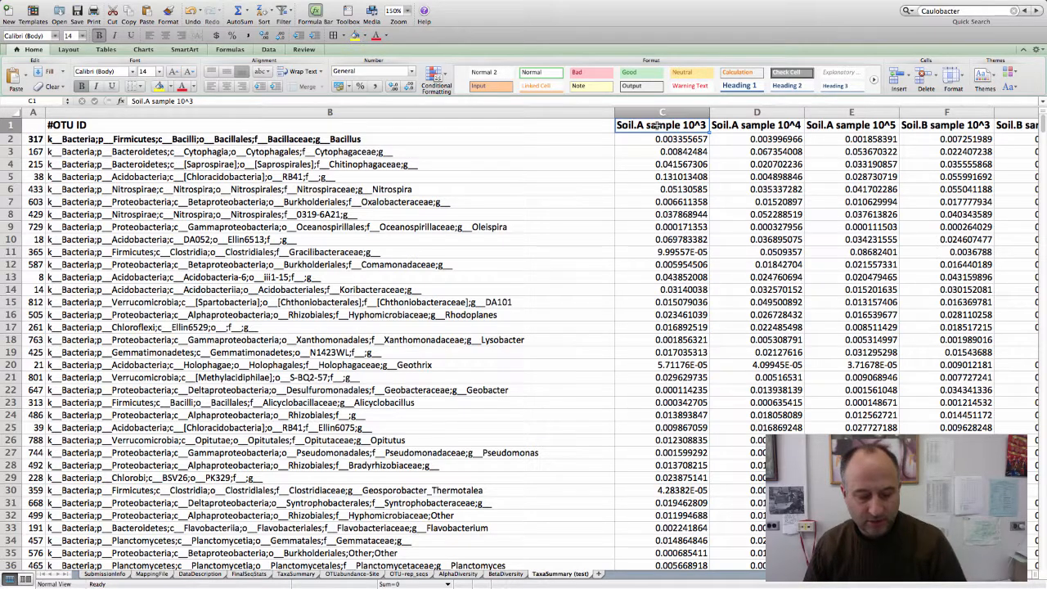
key(super+c)
scroll(654, 168, right, 4)
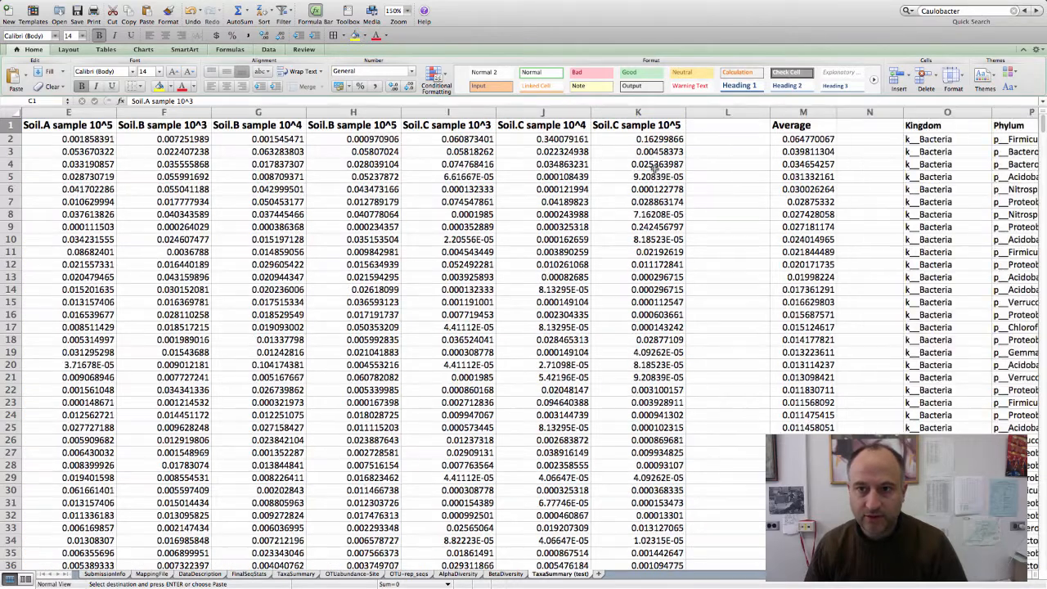
scroll(655, 168, right, 6)
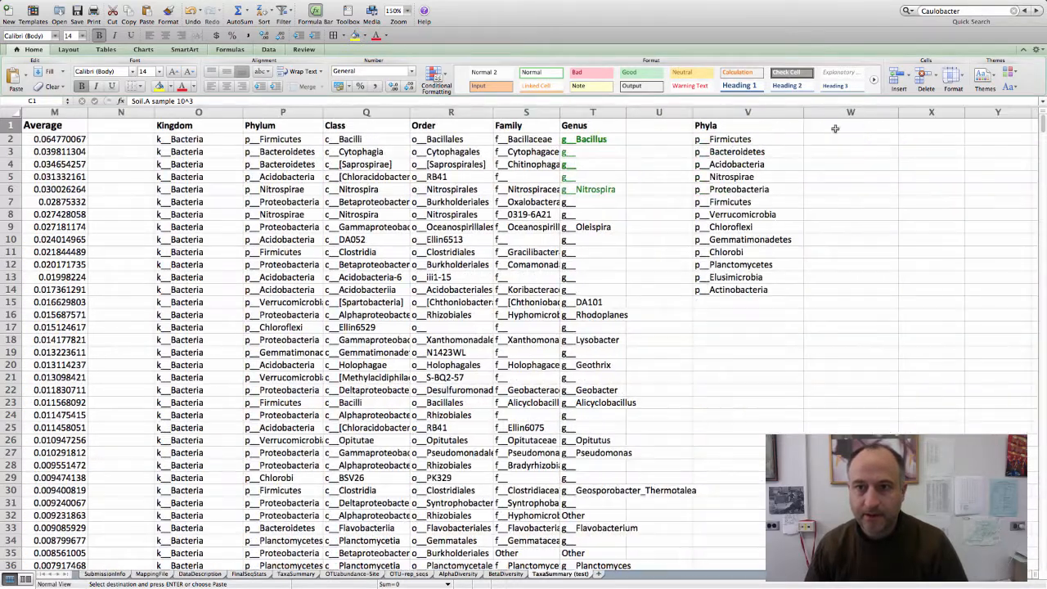
click(836, 125)
key(super+v)
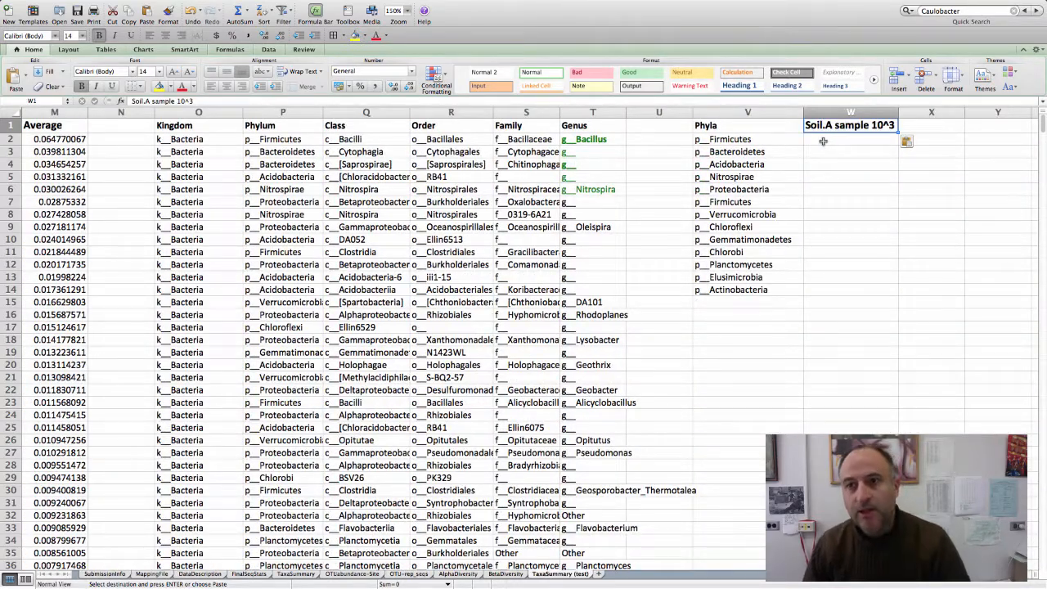
click(823, 141)
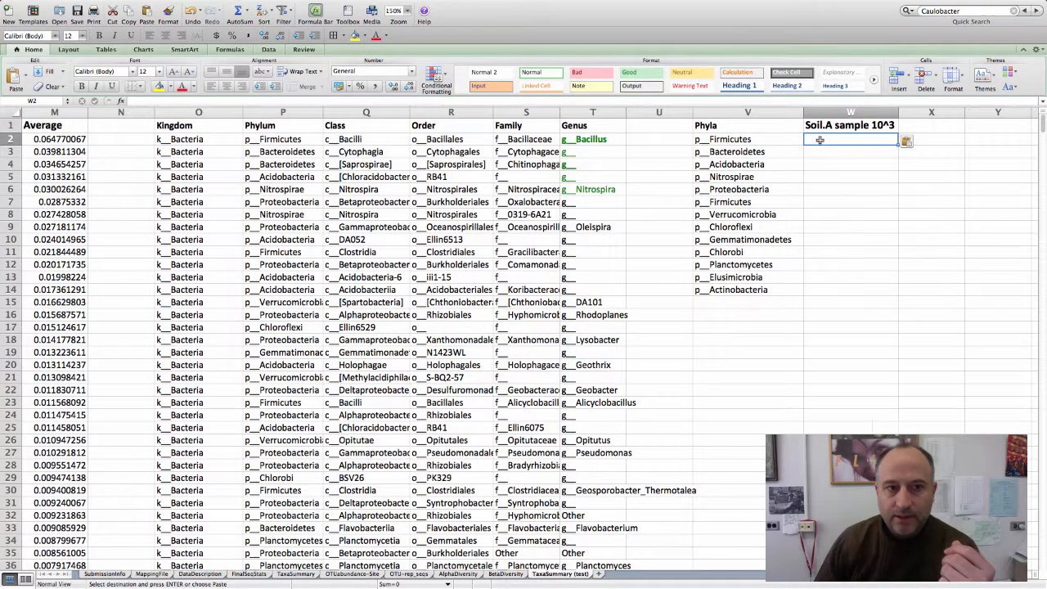
Examine the Soil.A sample 10^3 abundances in column C against the Phylum column and the list of unique phyla.
scroll(819, 140, left, 15)
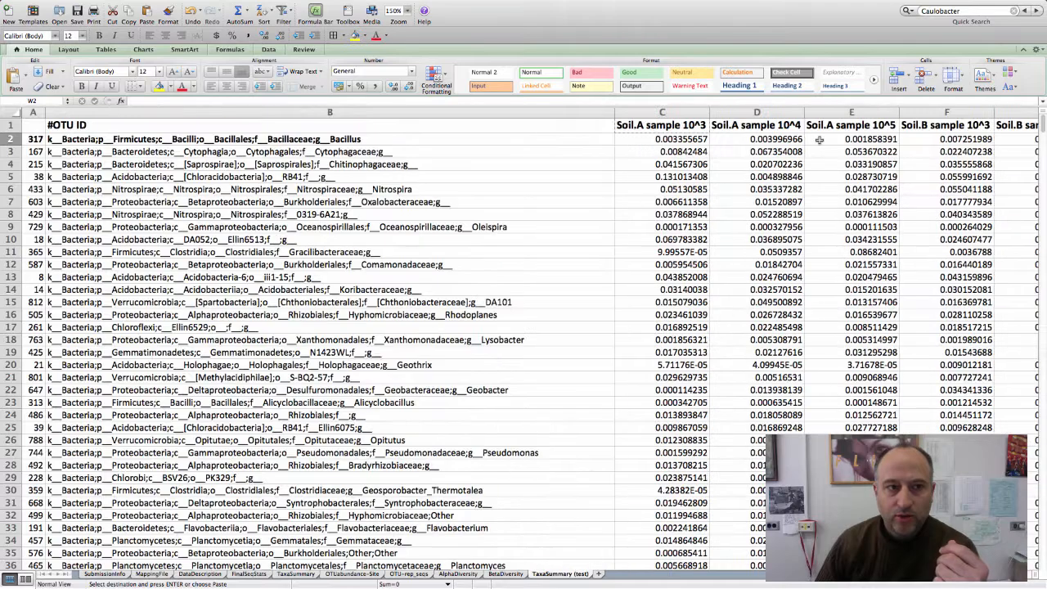
scroll(672, 137, down, 1)
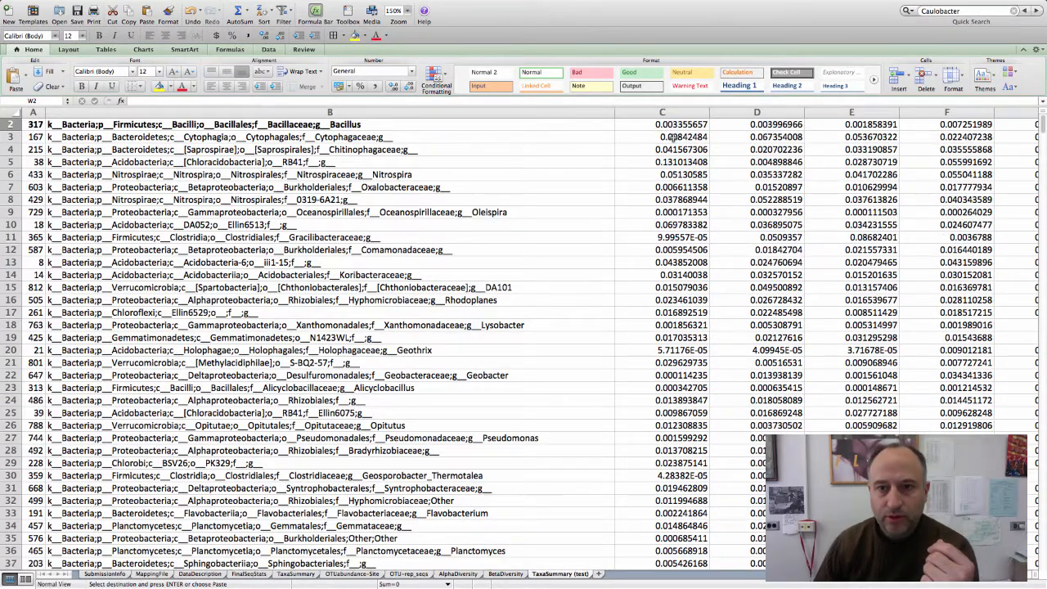
scroll(672, 137, up, 1)
scroll(666, 137, down, 7)
scroll(664, 139, up, 7)
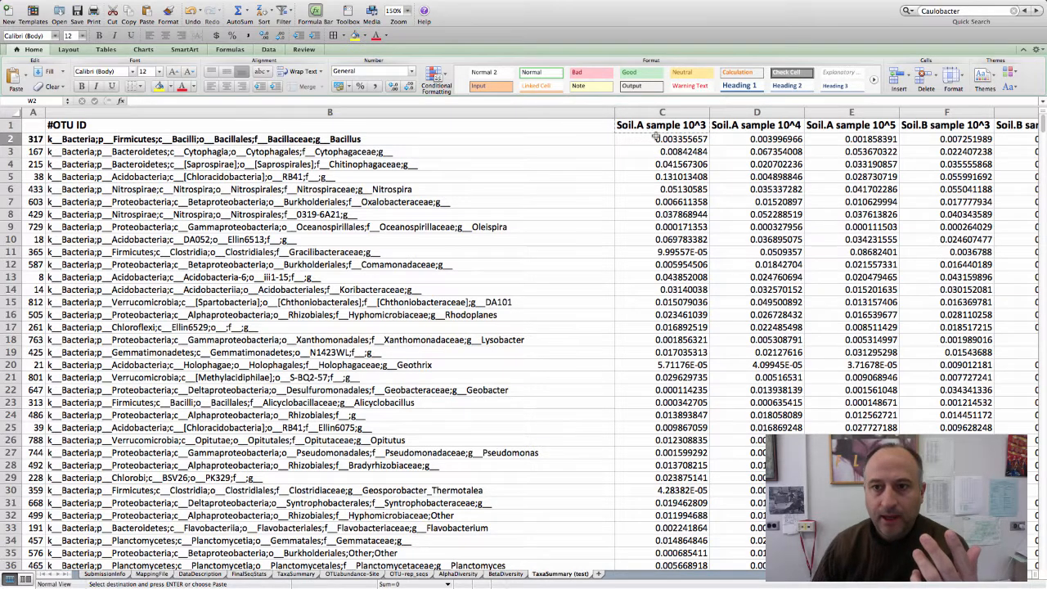
scroll(655, 137, right, 10)
scroll(655, 136, right, 20)
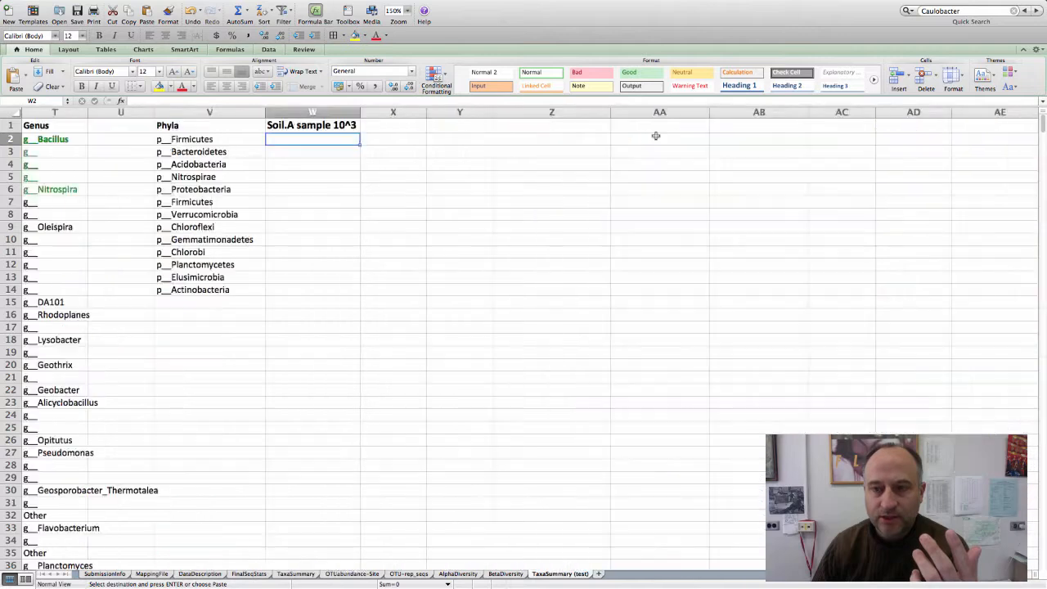
scroll(655, 136, left, 10)
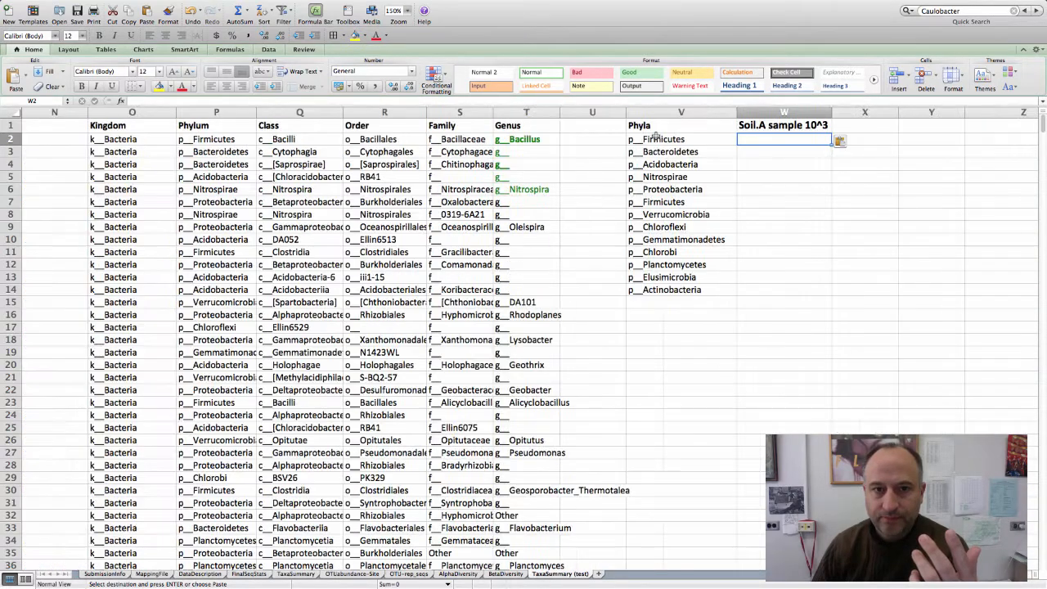
scroll(656, 136, right, 1)
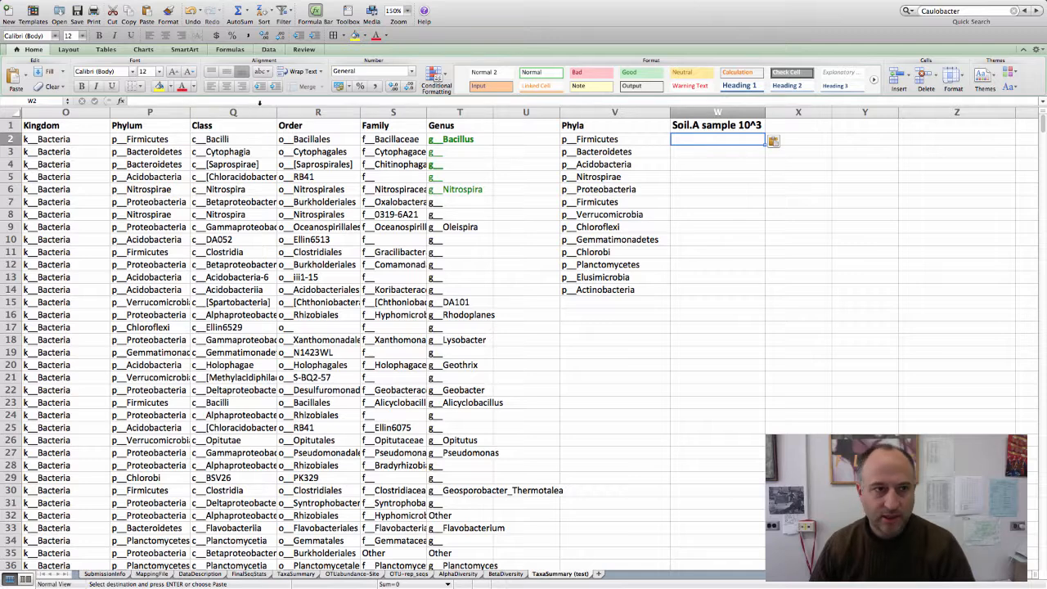
click(256, 102)
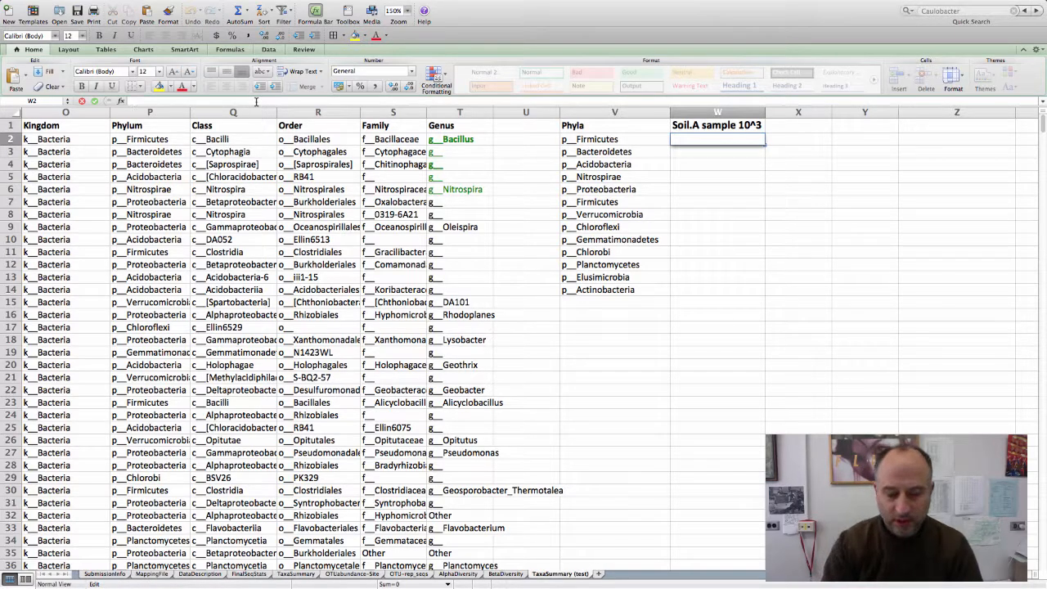
text(=)
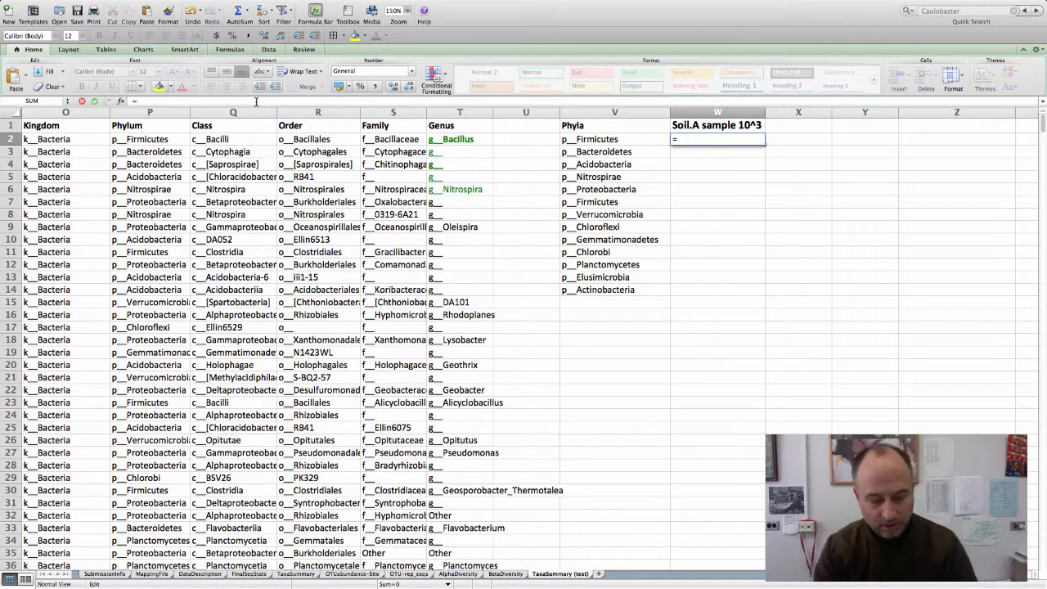
click(68, 100)
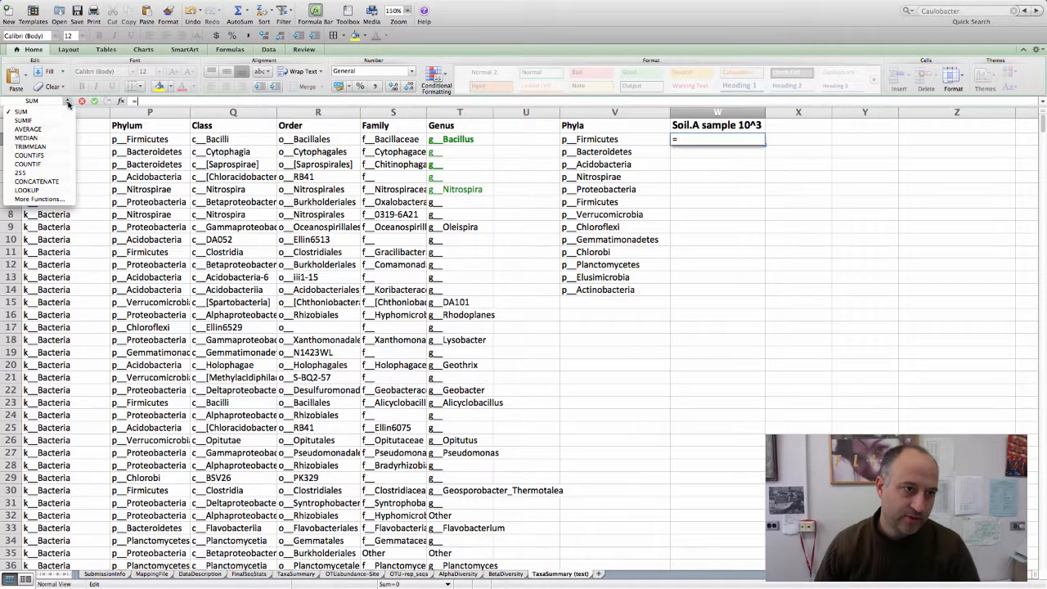
click(42, 122)
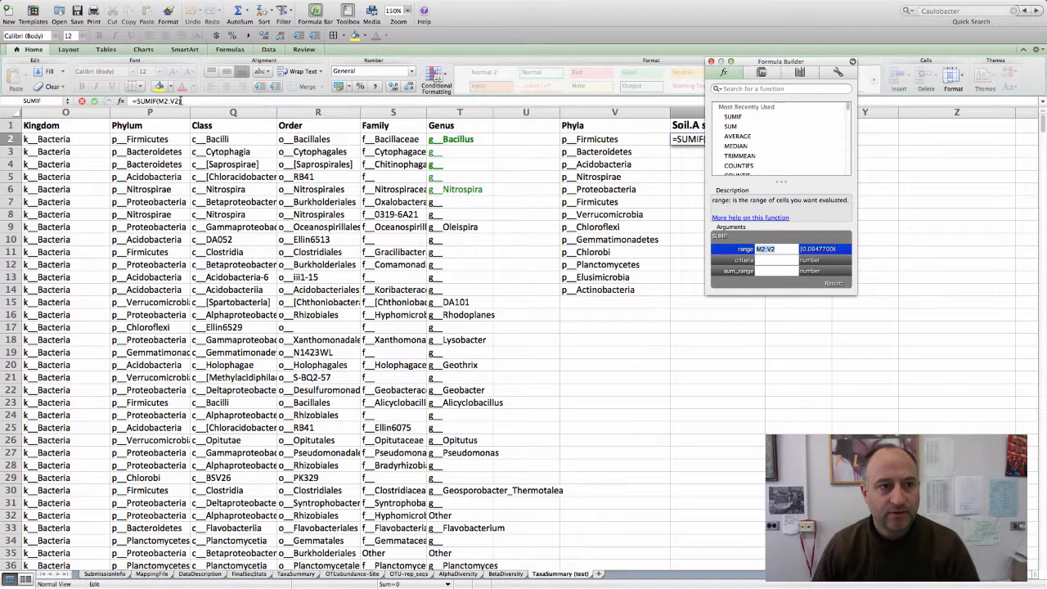
click(181, 100)
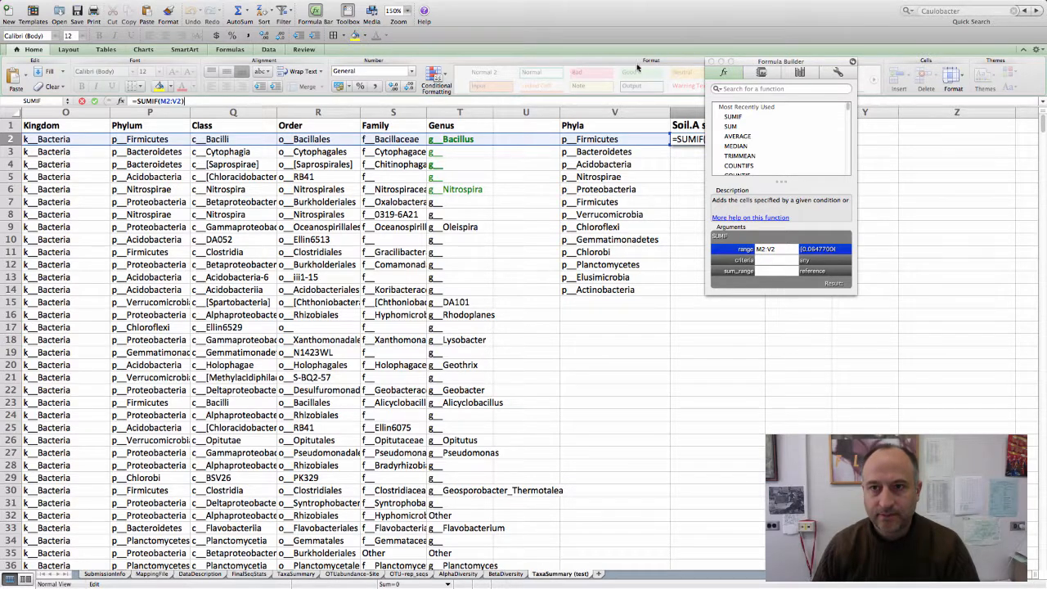
click(711, 63)
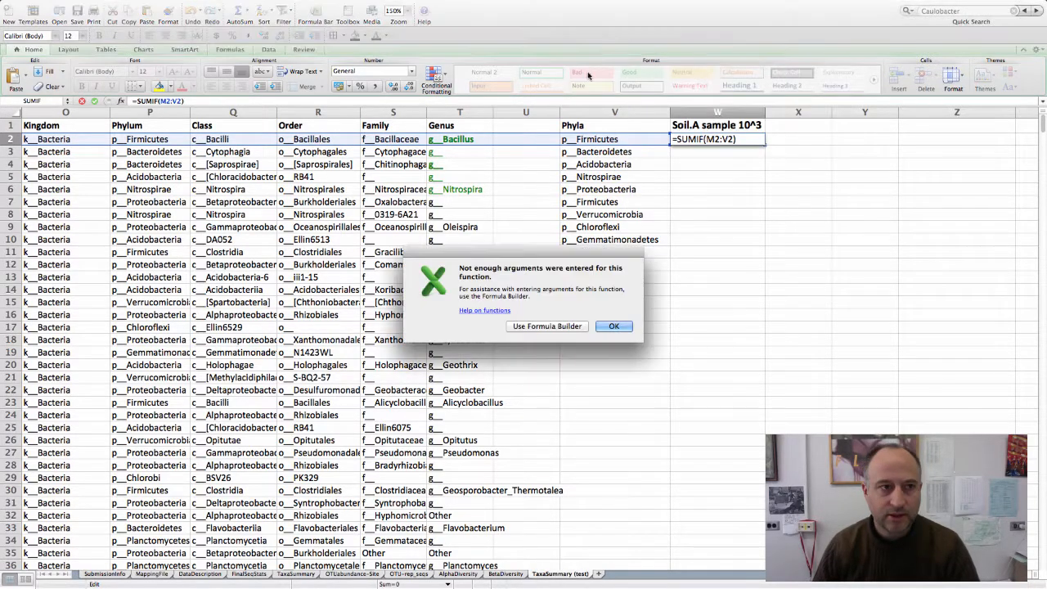
click(614, 327)
Start a SUMIF formula in W2 with the Phylum column cells P2:P51 as the range argument.
click(165, 100)
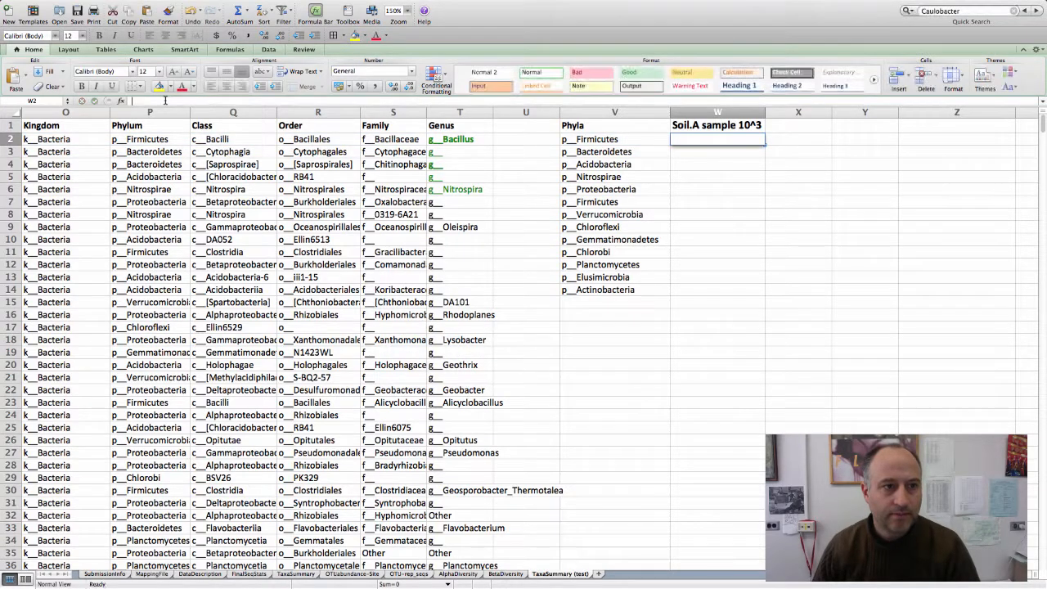
text(=)
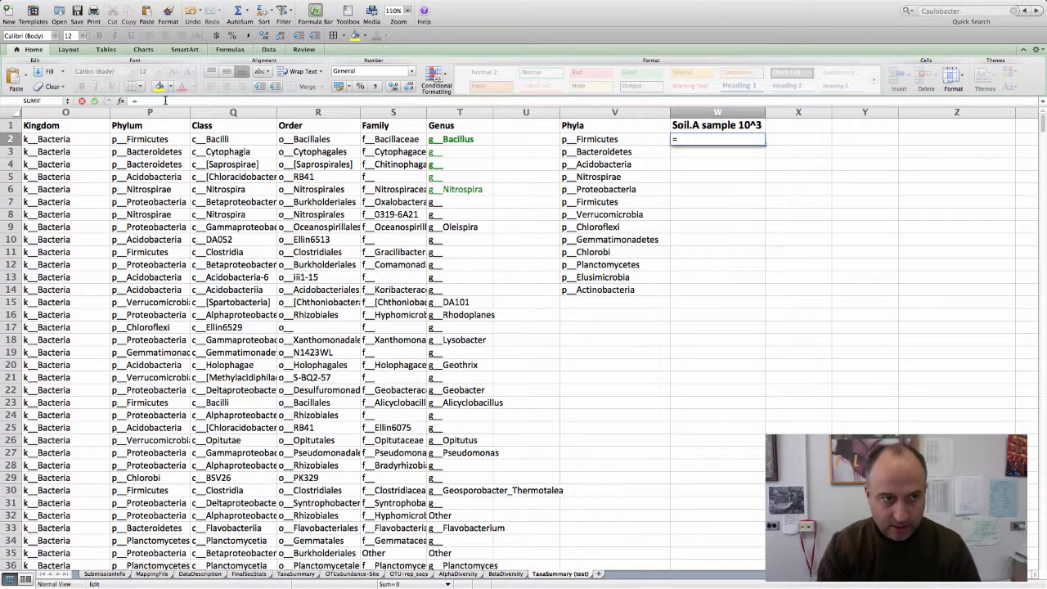
text(SUM)
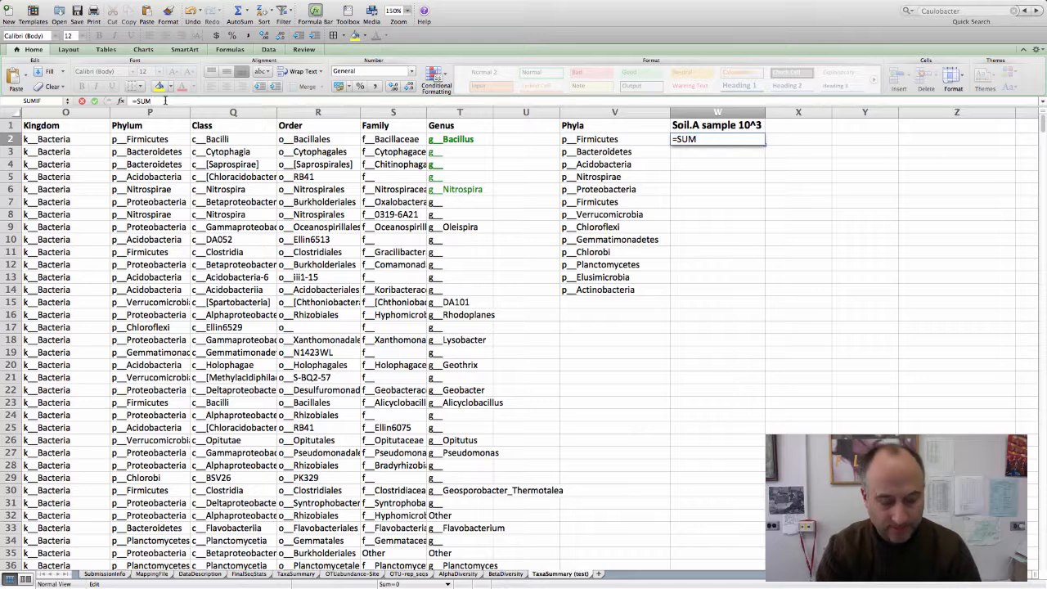
text(IF()
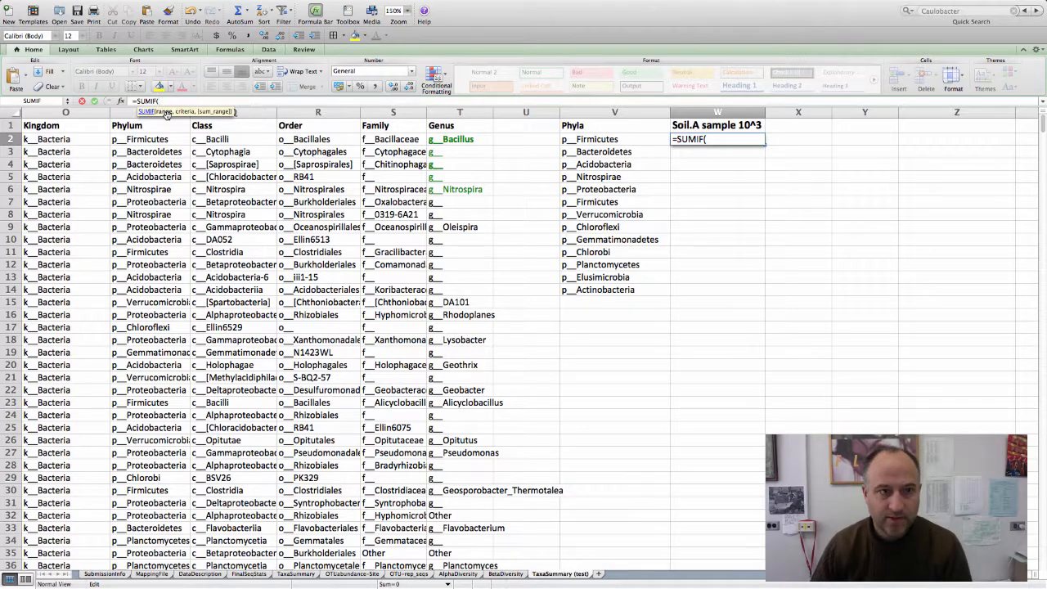
click(151, 141)
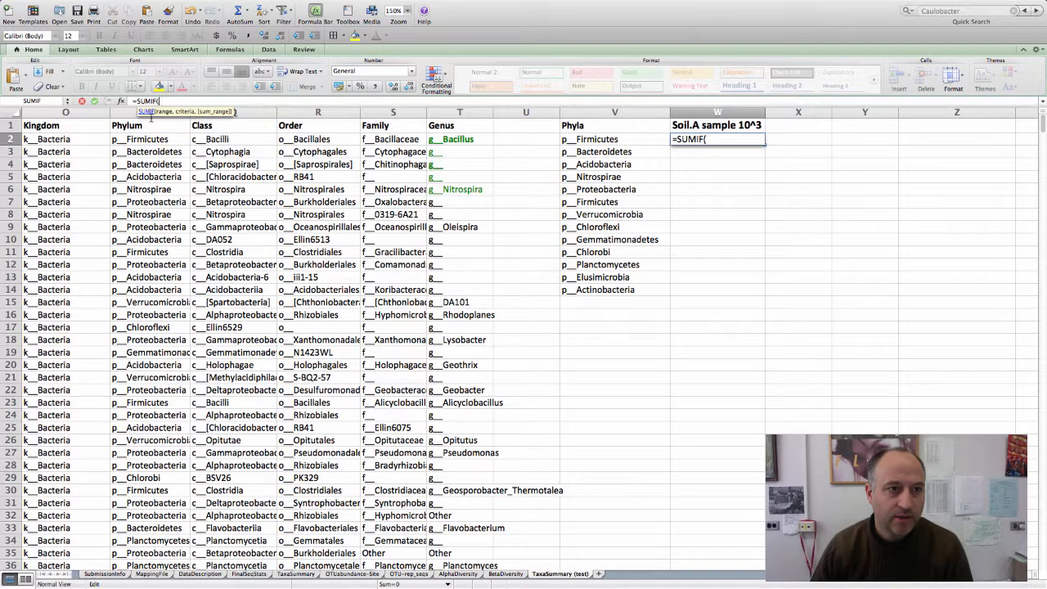
click(142, 140)
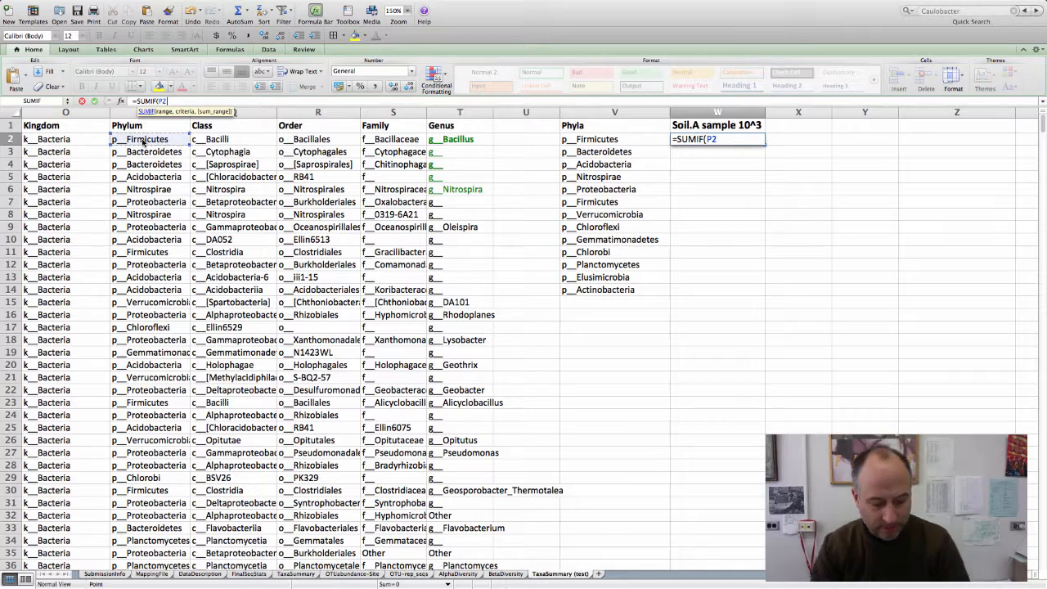
key(super+shift+Down)
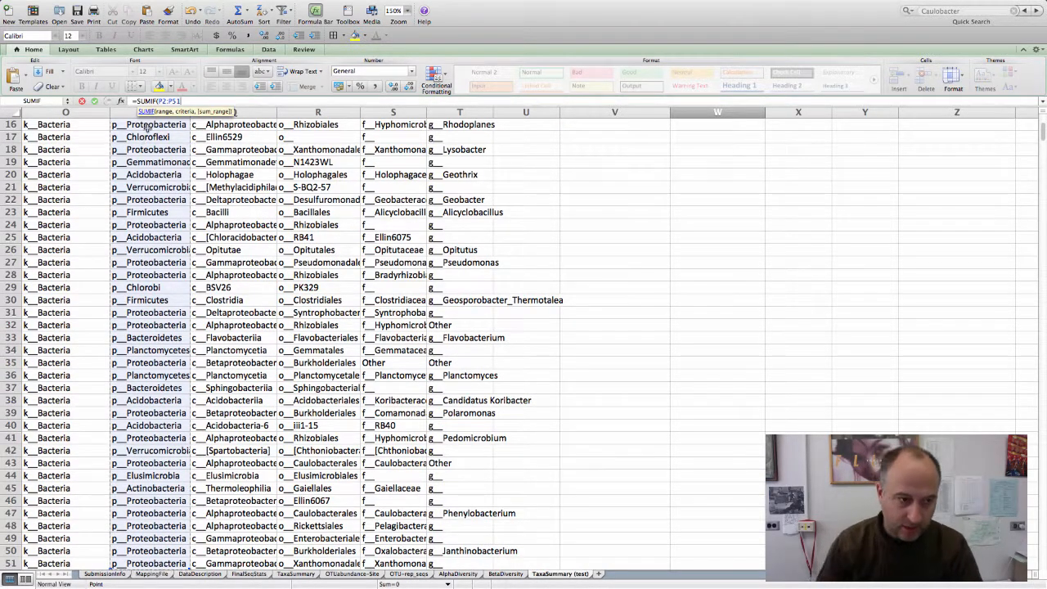
scroll(150, 131, down, 4)
scroll(150, 131, up, 6)
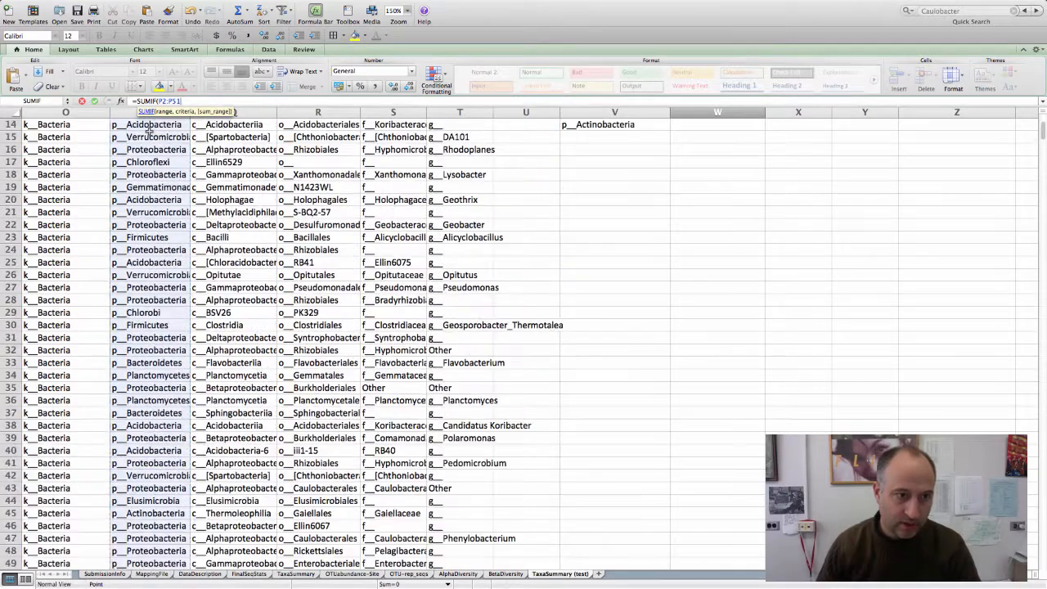
scroll(149, 131, left, 1)
scroll(201, 162, up, 3)
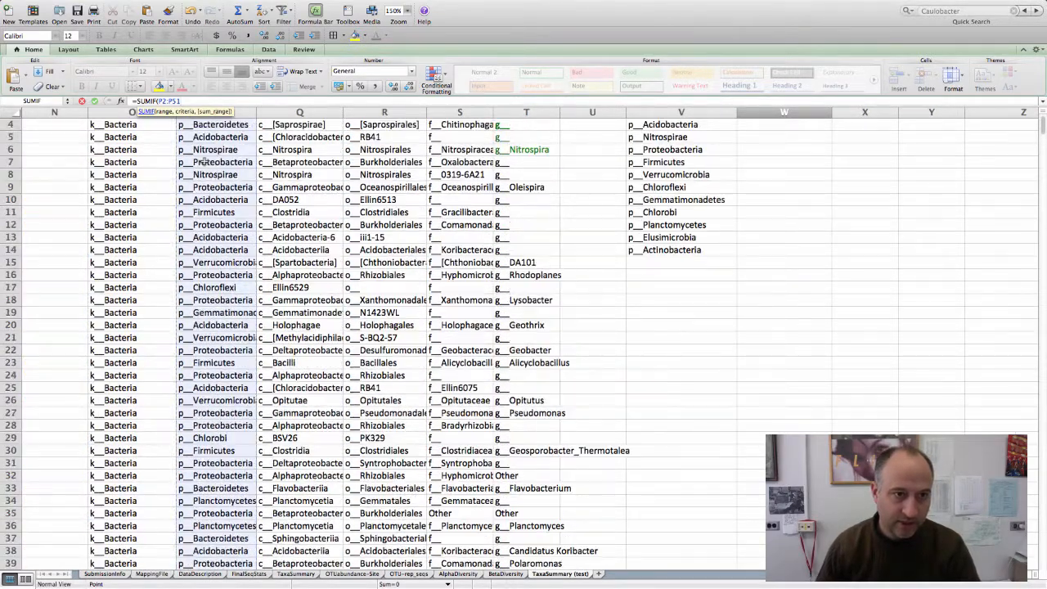
scroll(204, 165, left, 1)
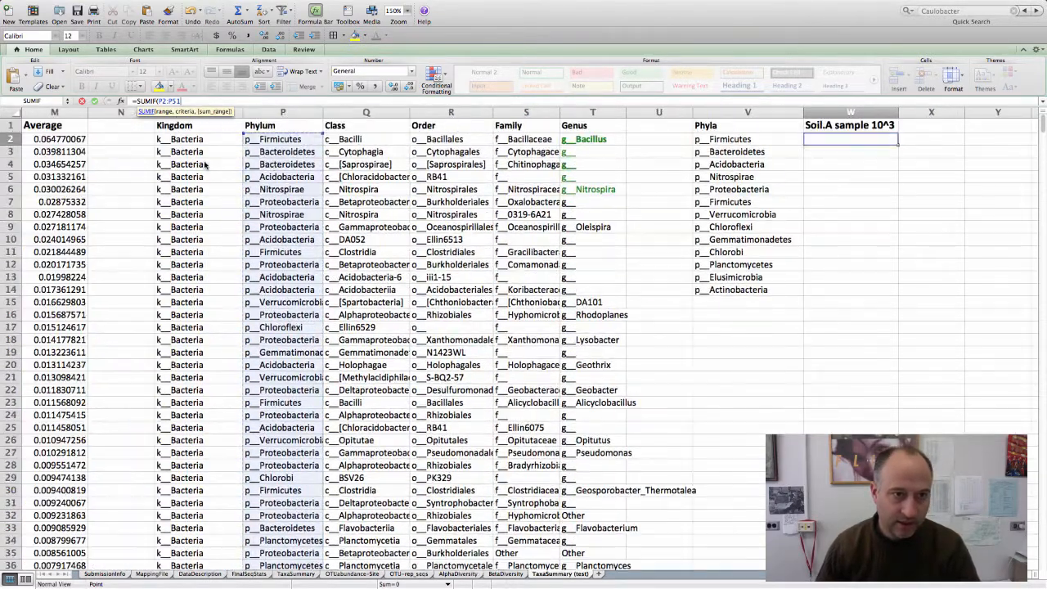
Add V2, the first entry of the Phyla list, as the criteria argument of the SUMIF formula.
click(187, 102)
text(,)
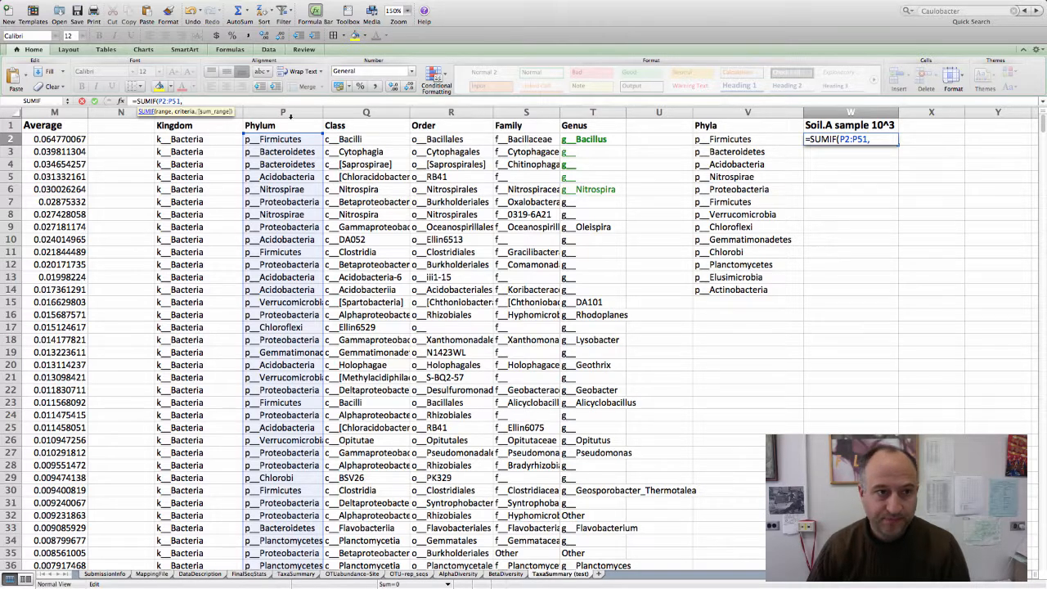
text(V2)
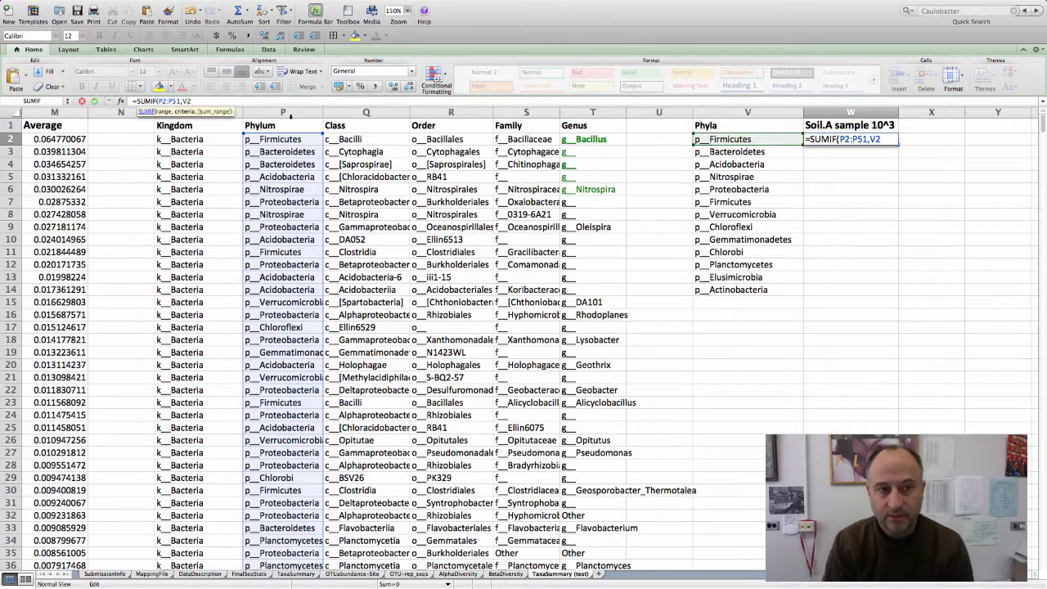
text(,)
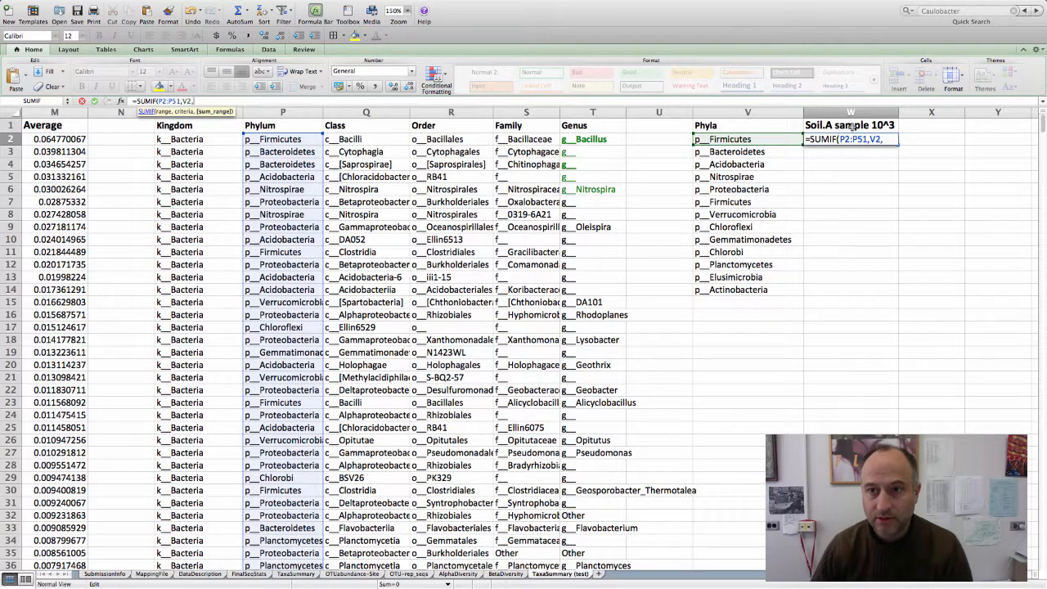
Complete the W2 formula with the Soil.A sample 10^3 abundances C2:C51 as the sum range, giving =SUMIF(P2:P51,V2,C2:C51).
scroll(578, 154, left, 10)
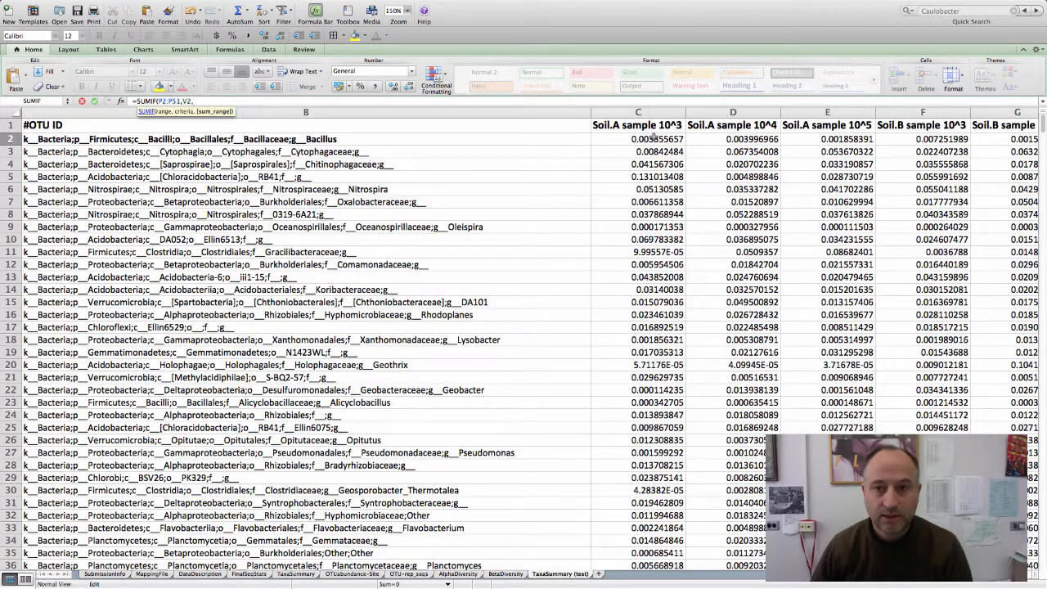
click(655, 139)
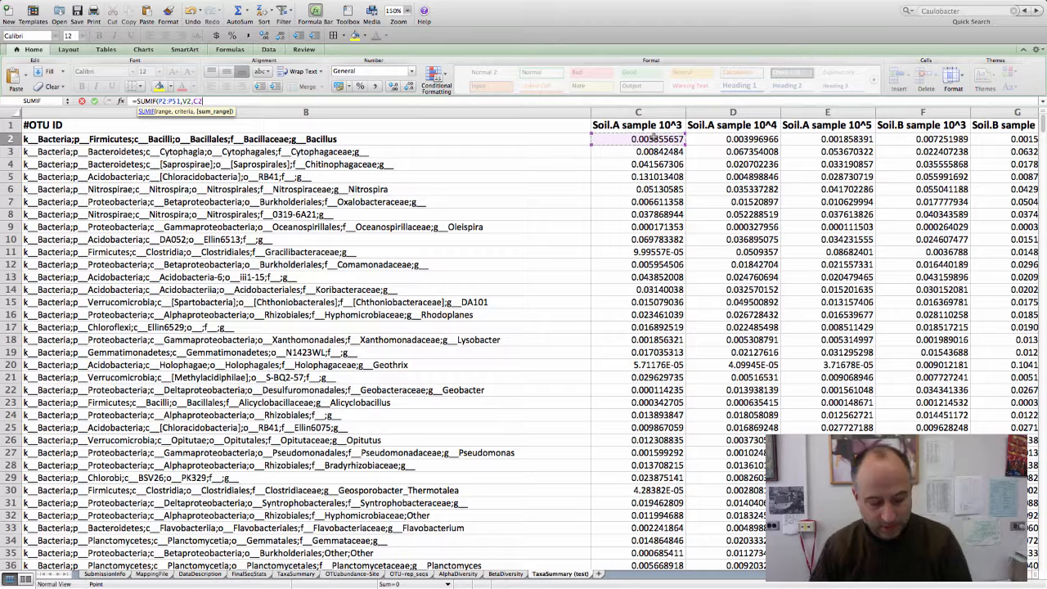
key(super+shift+Down)
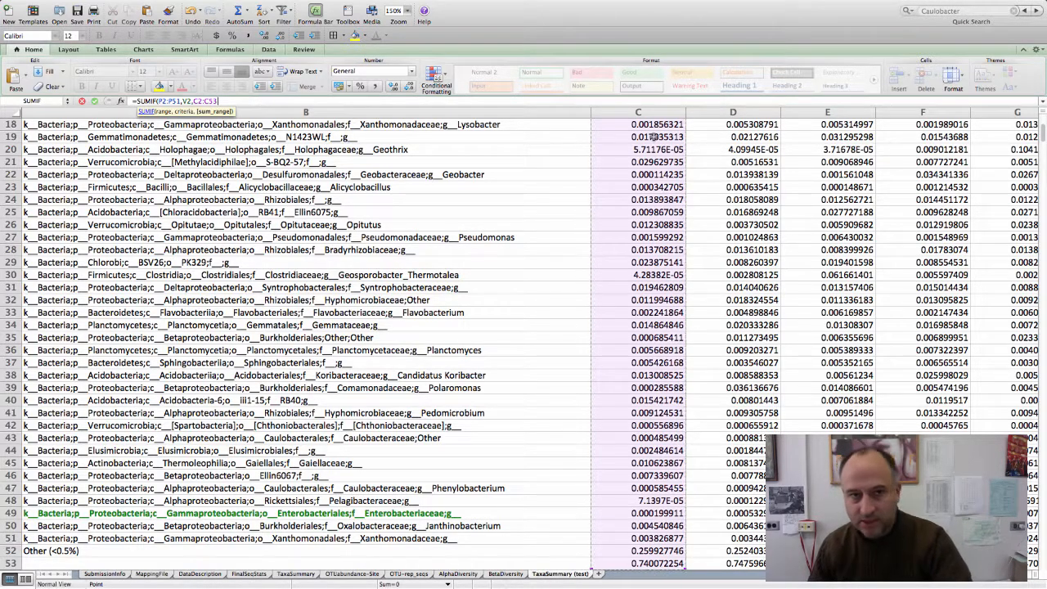
text())
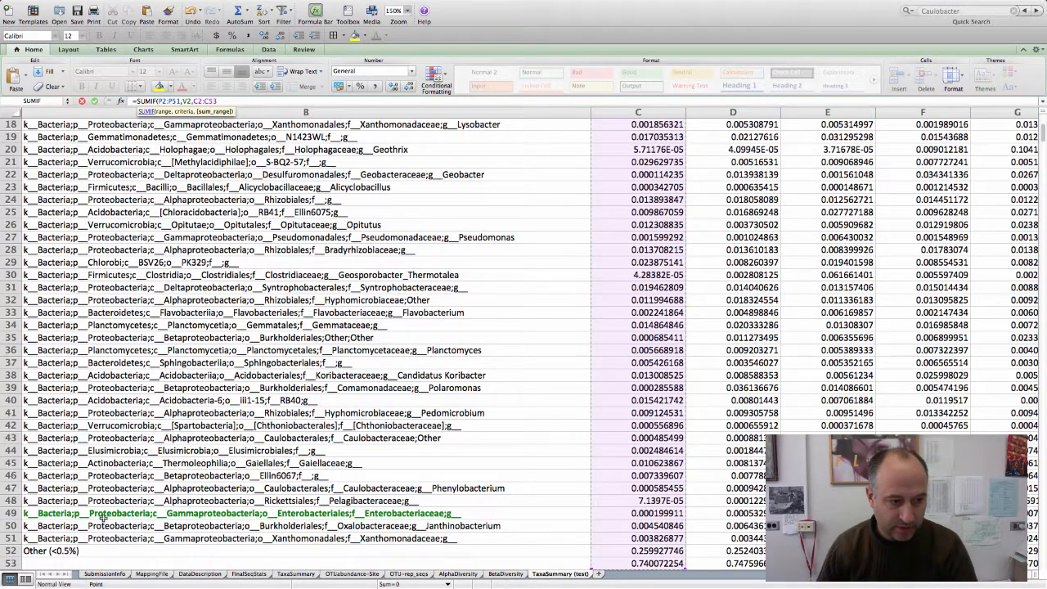
key(BackSpace)
text(1)
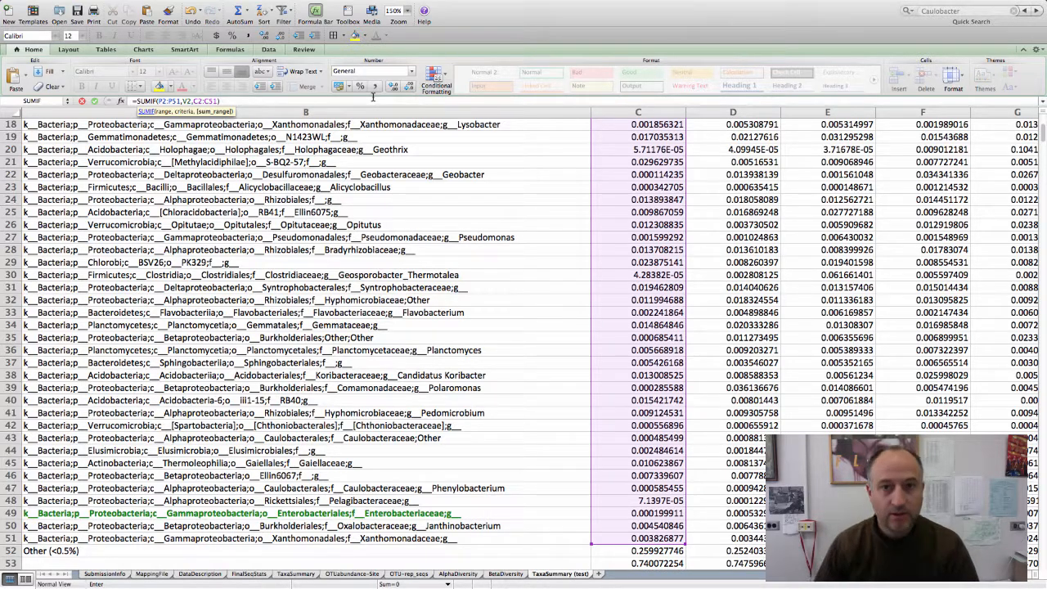
scroll(563, 207, right, 10)
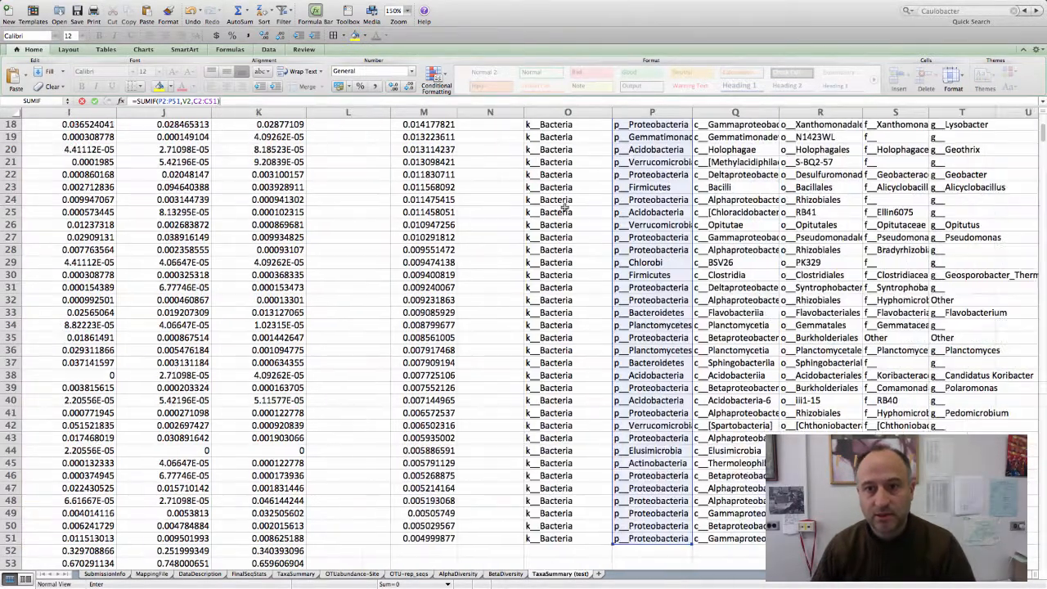
scroll(565, 208, right, 5)
scroll(564, 209, up, 6)
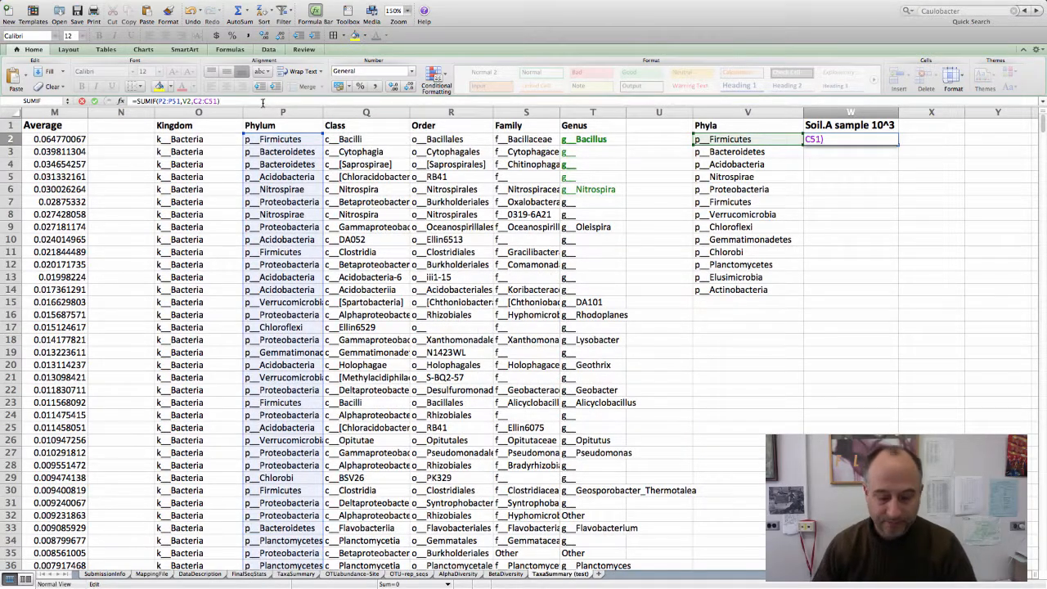
key(Return)
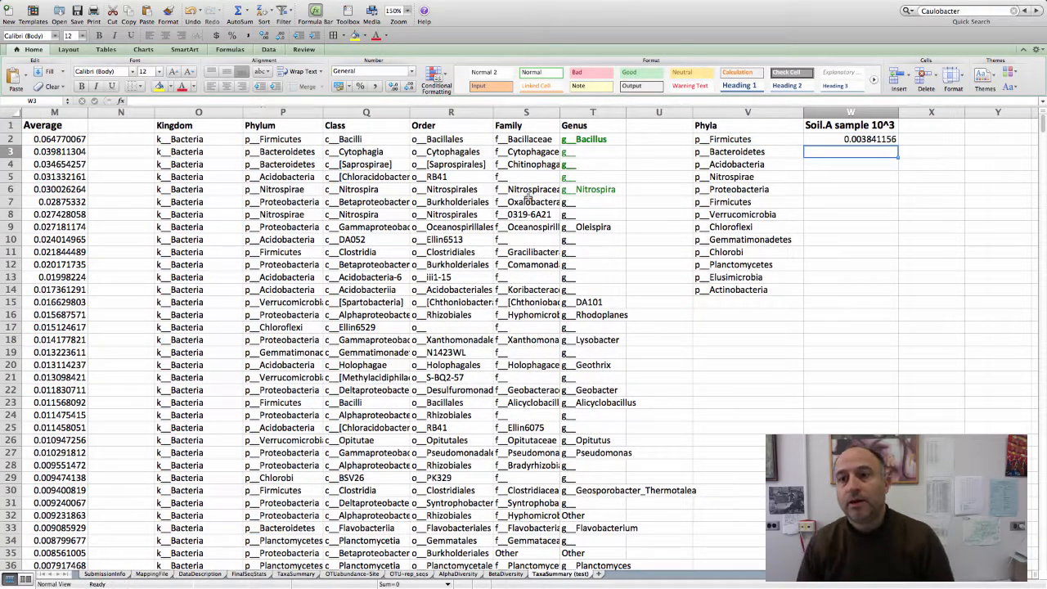
Lock the rows of both ranges in the W2 formula so that it reads =SUMIF(P$2:P$51,V2,C$2:C$51).
click(822, 140)
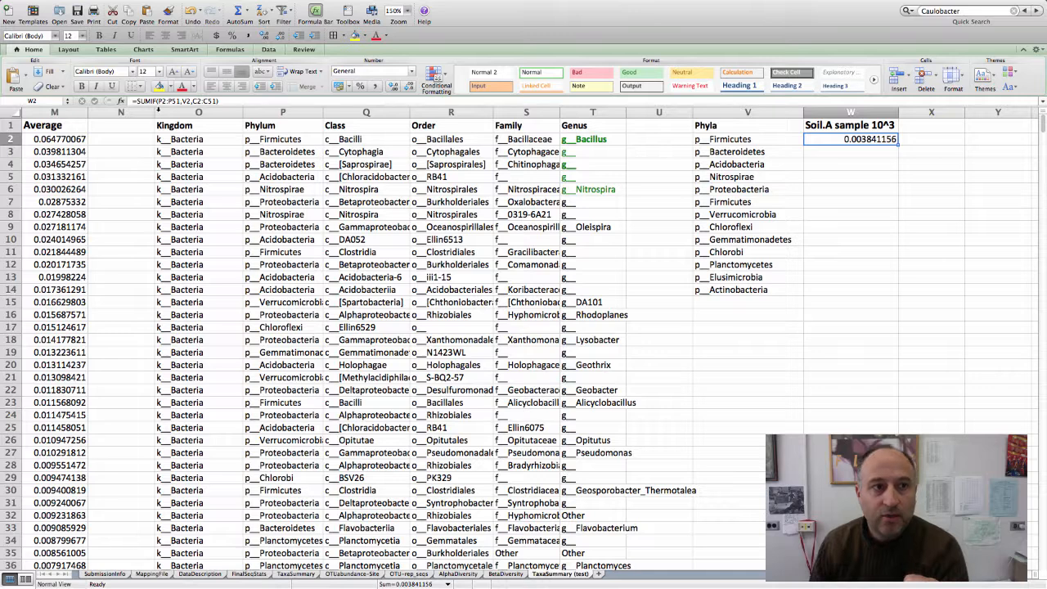
right_click(161, 101)
key(Escape)
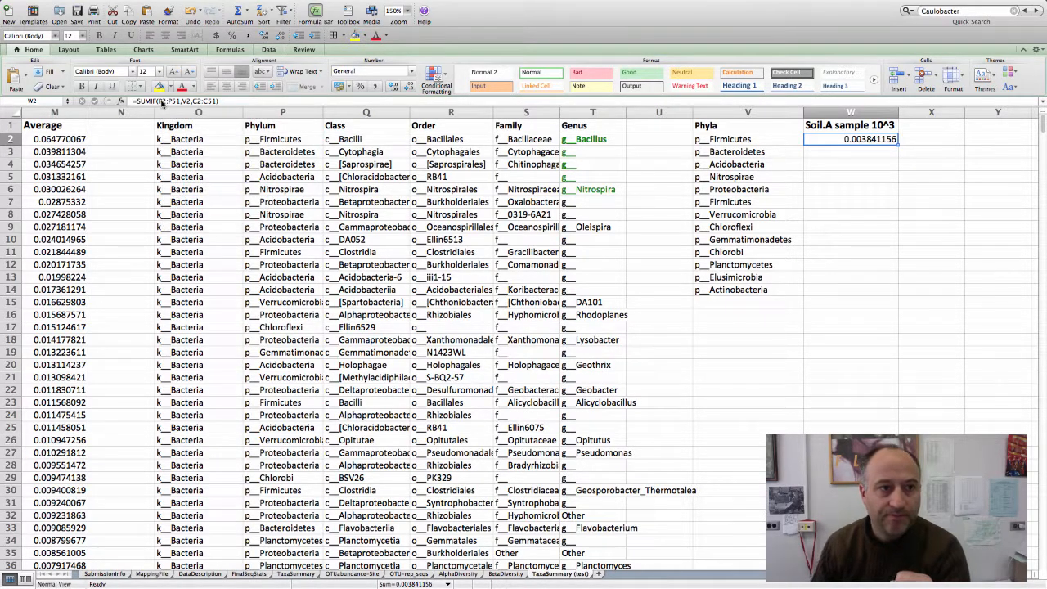
click(162, 100)
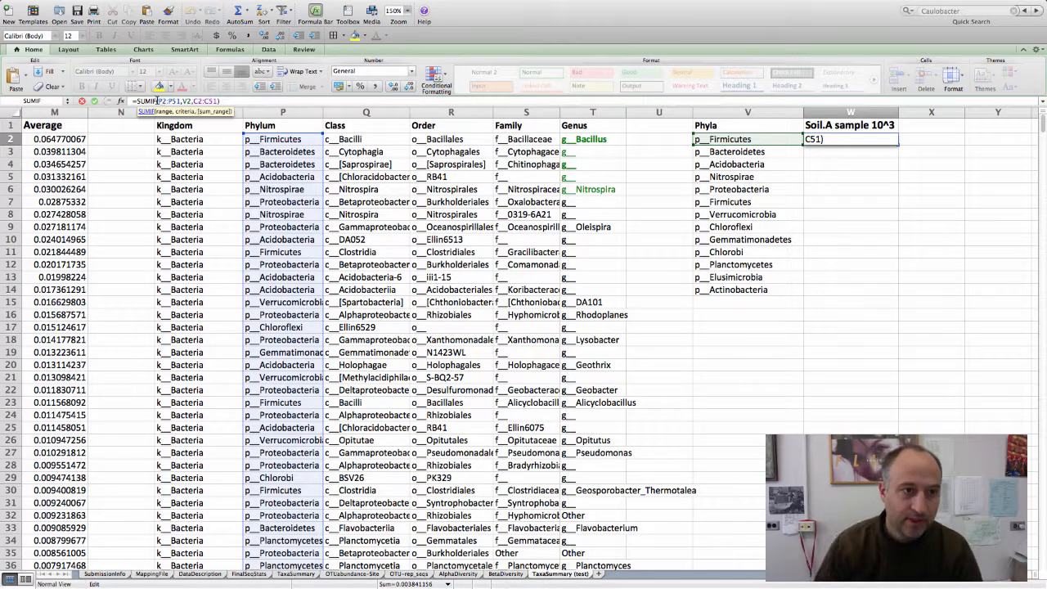
text($)
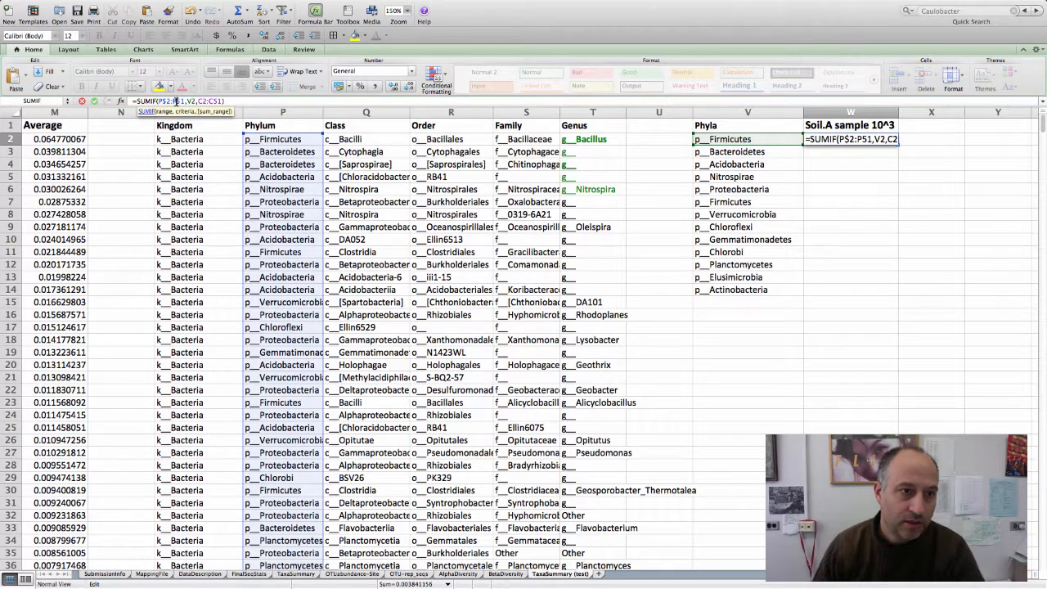
text($)
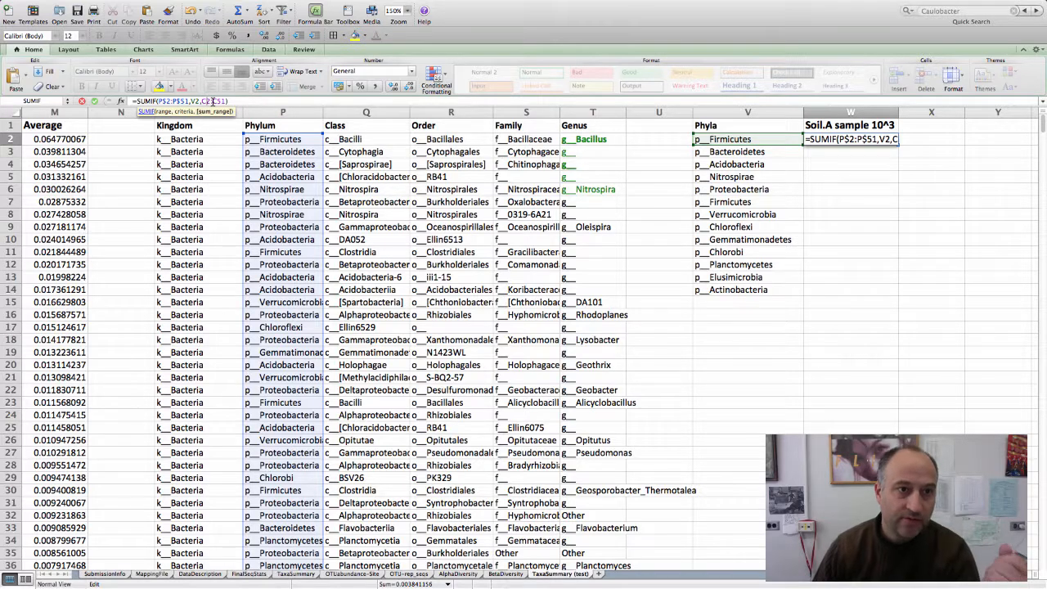
text($)
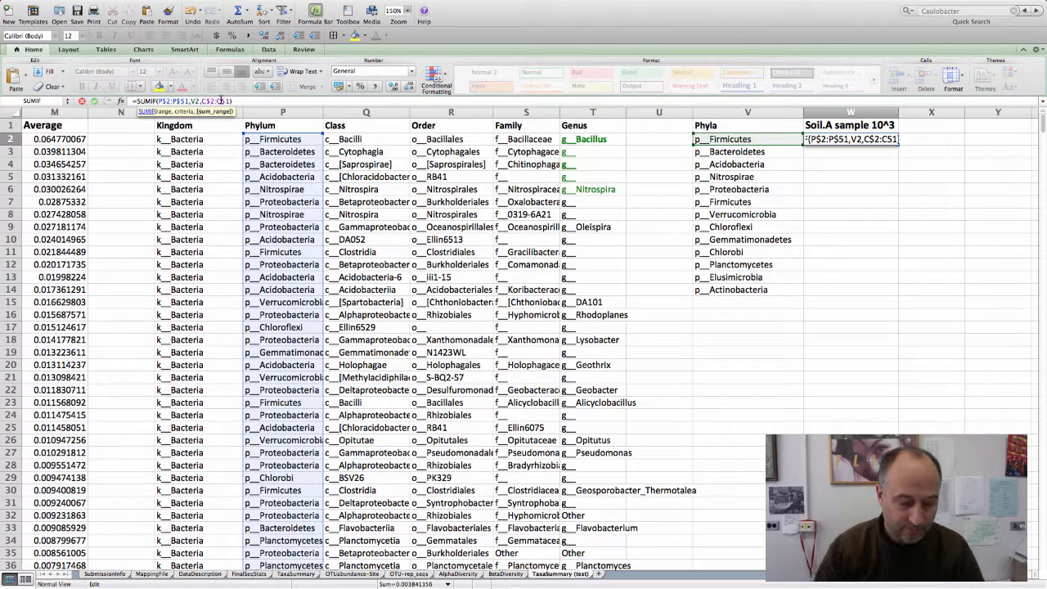
click(221, 99)
text($)
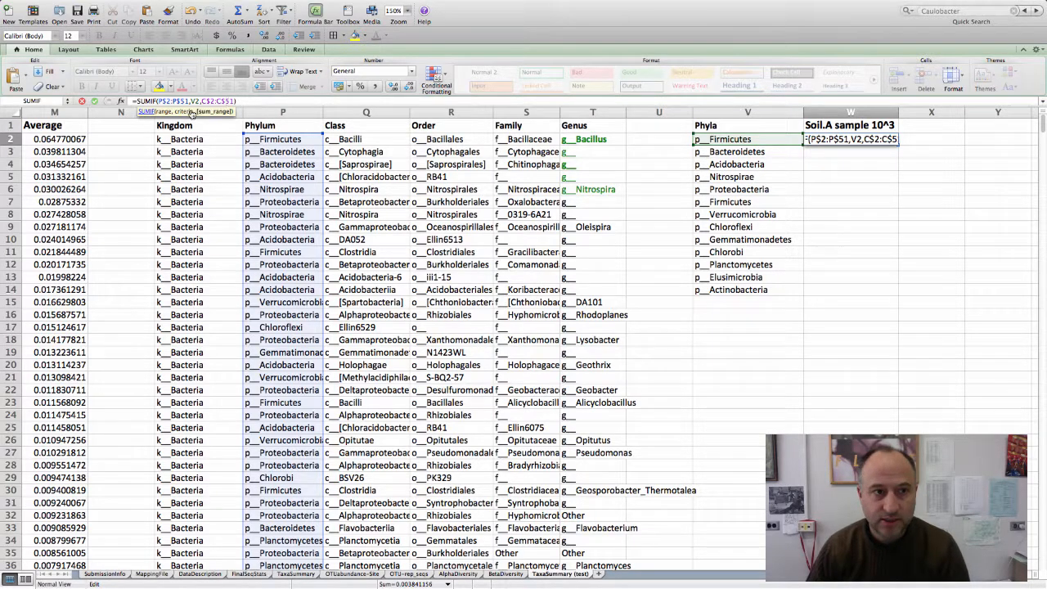
click(244, 103)
key(Return)
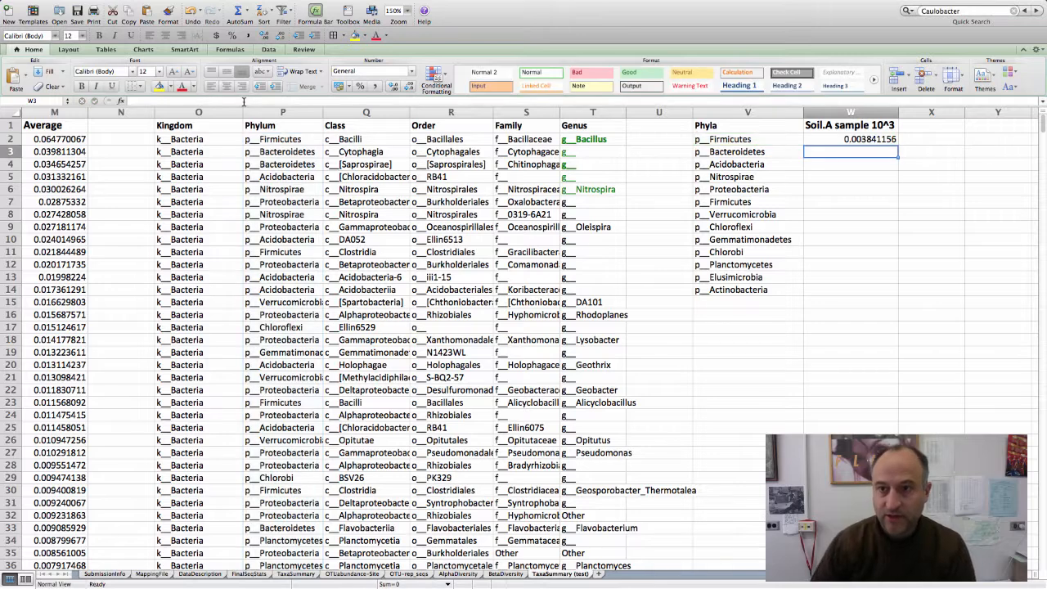
Copy the SUMIF formula from W2 into W3:W14 for the remaining phyla in the list.
click(854, 139)
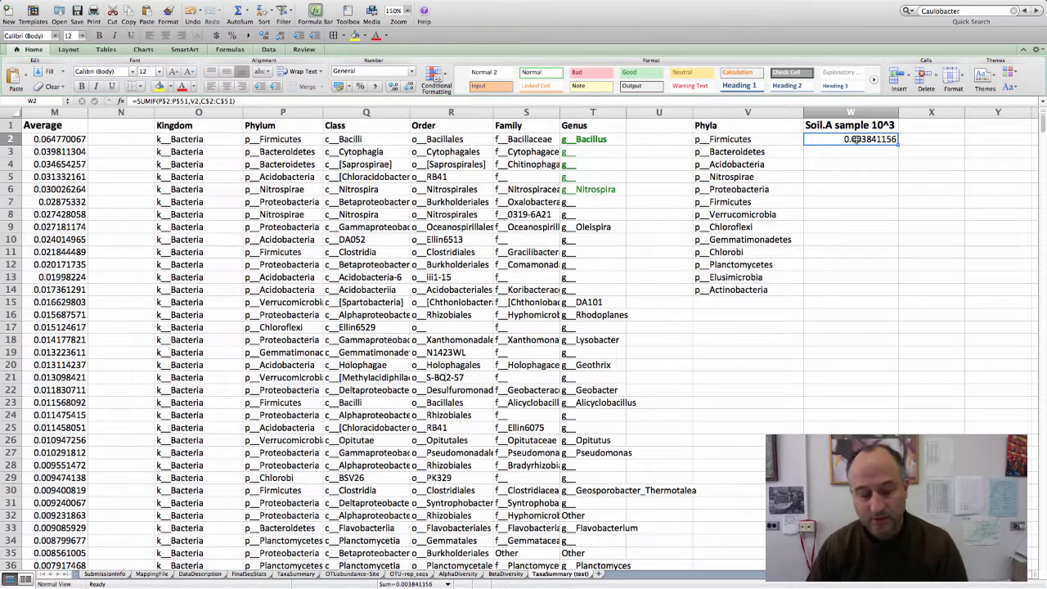
key(super+c)
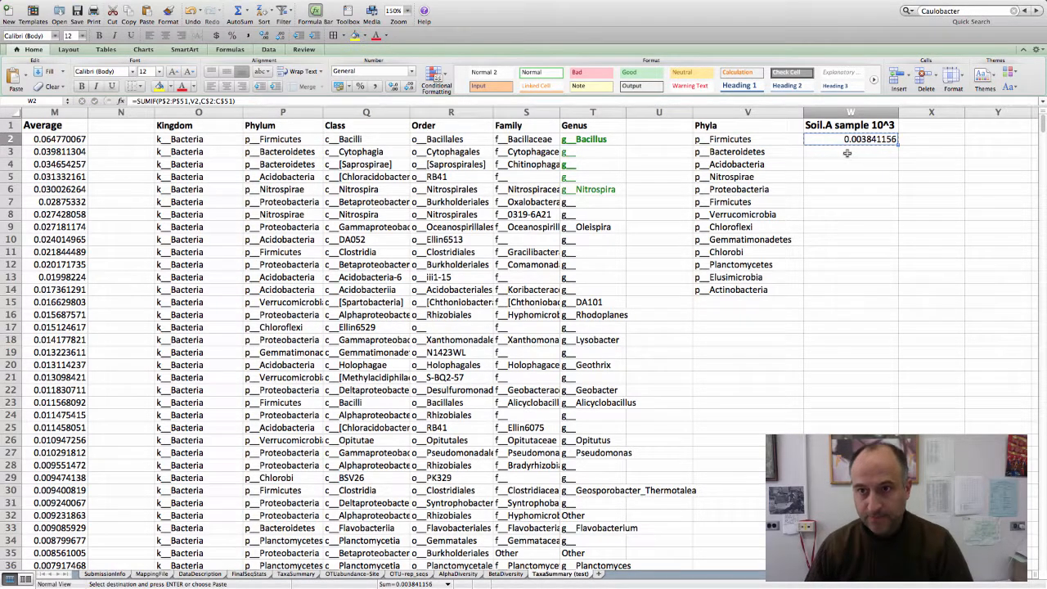
drag(847, 153, 840, 289)
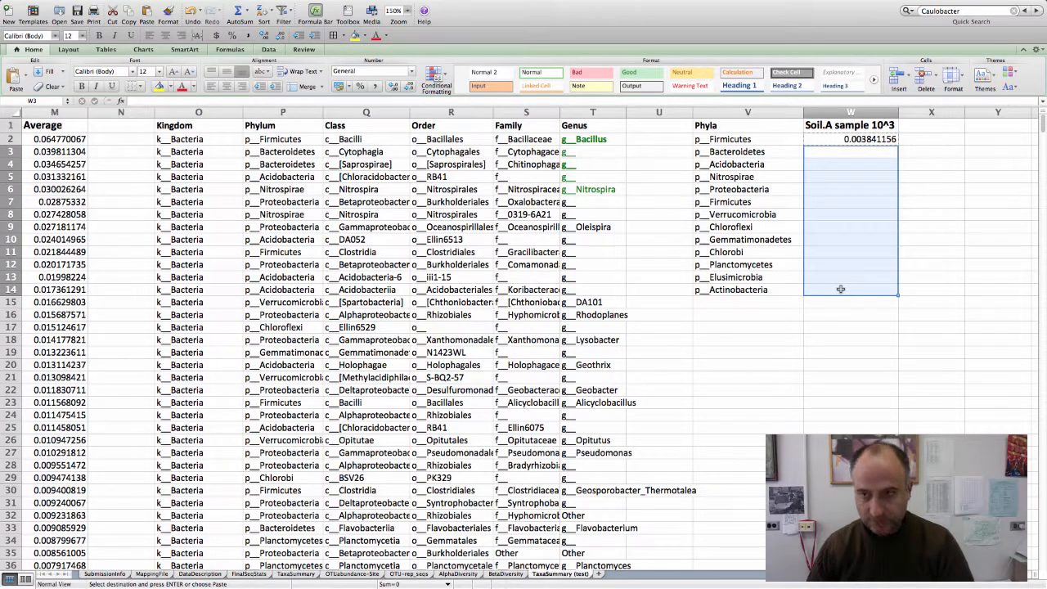
key(super+v)
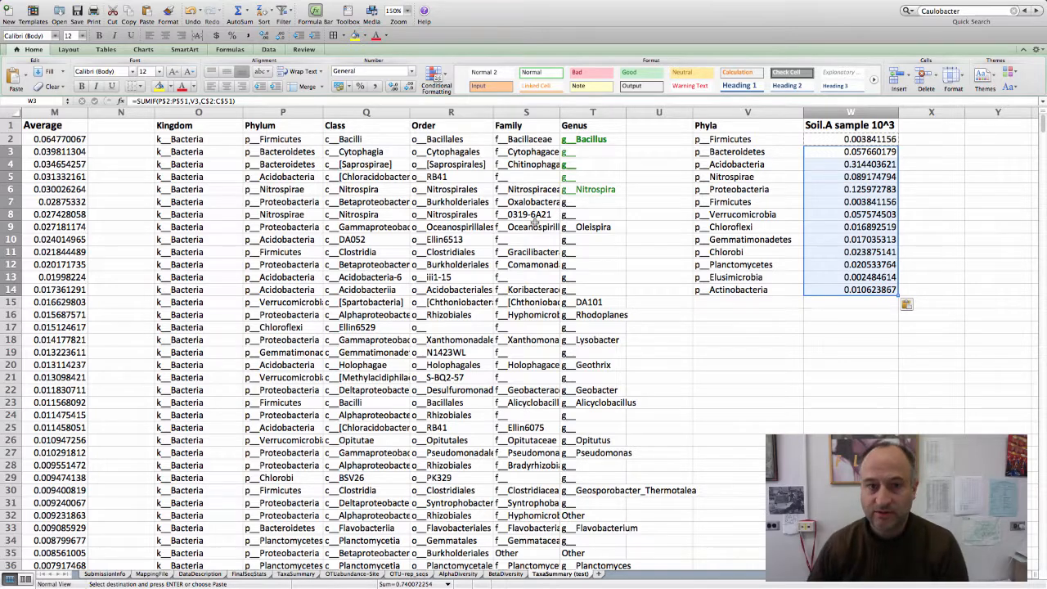
click(247, 101)
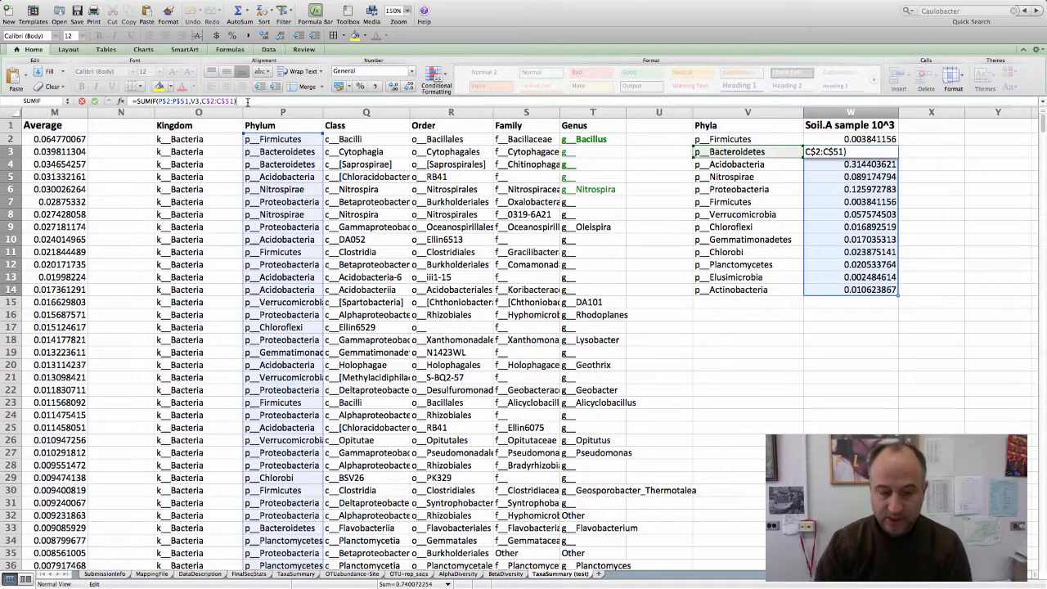
key(Return)
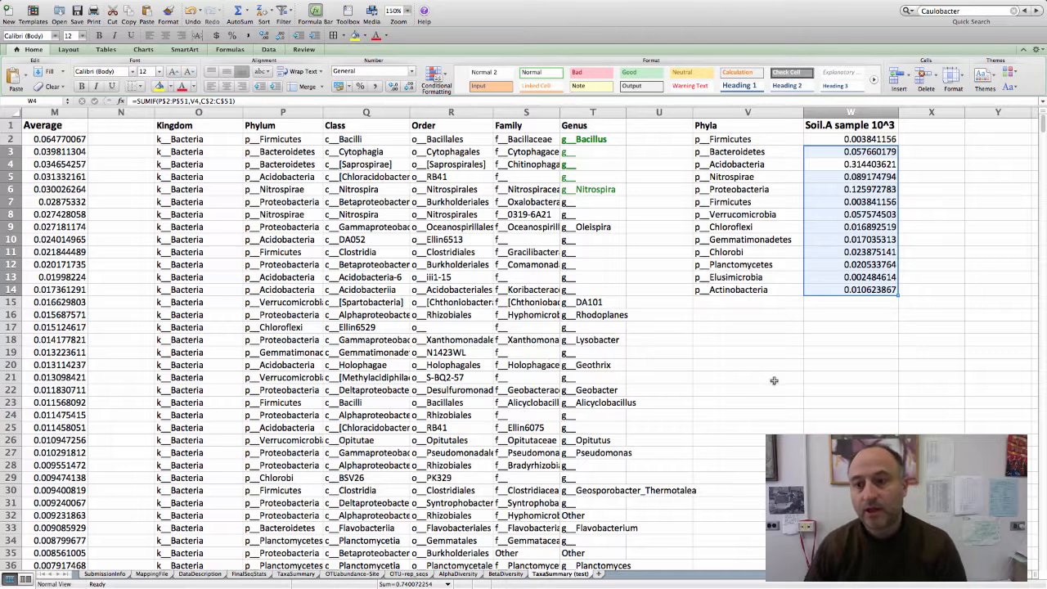
Check the Soil.A sample 10^3 total in row 53 below the OTU table.
click(843, 305)
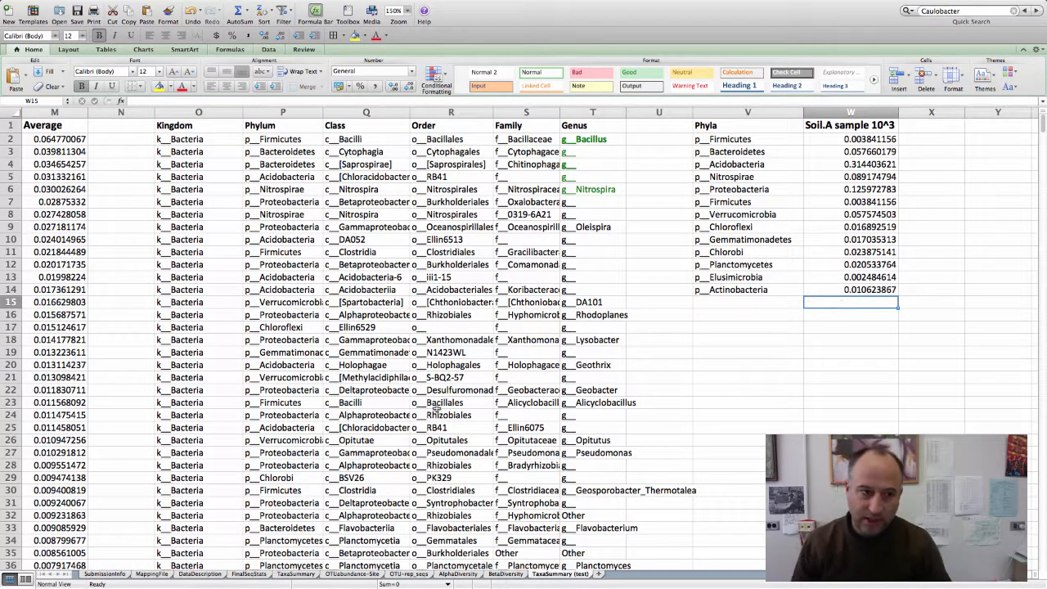
scroll(544, 421, left, 15)
scroll(544, 421, down, 1)
scroll(544, 421, down, 13)
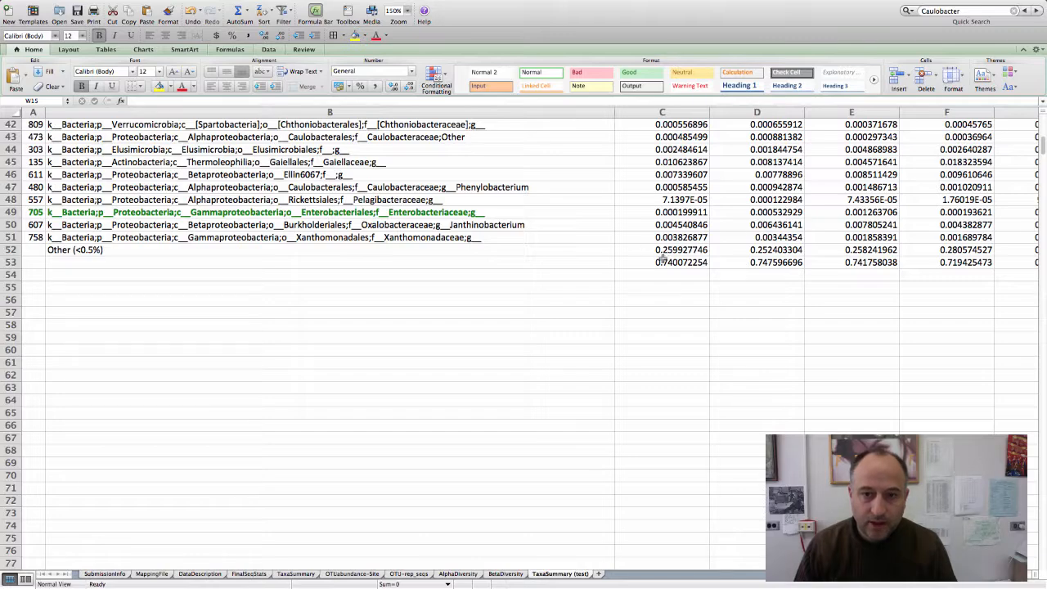
scroll(665, 270, up, 10)
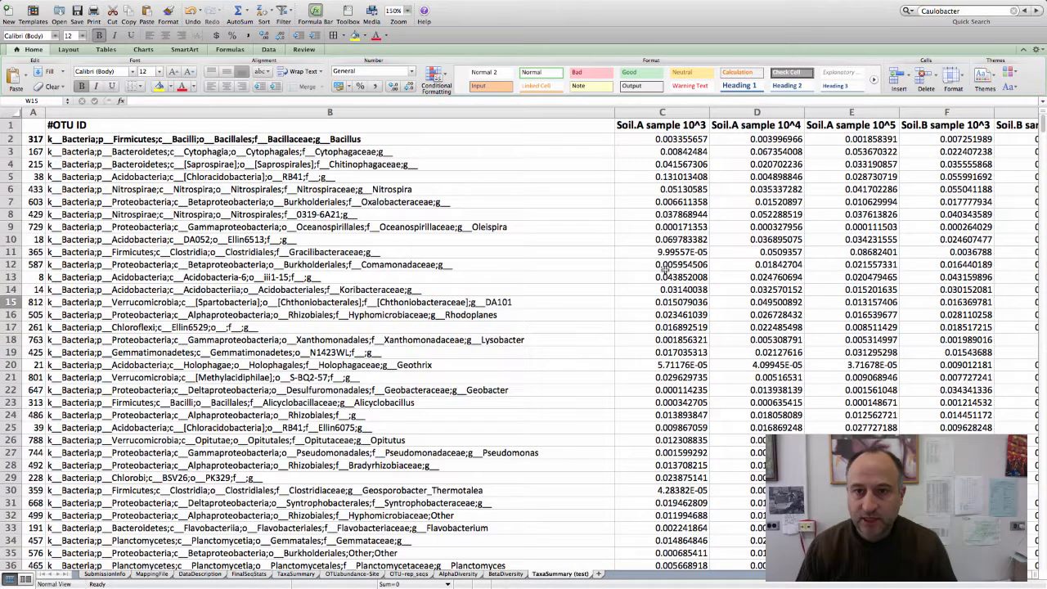
scroll(665, 270, right, 6)
scroll(665, 270, right, 6)
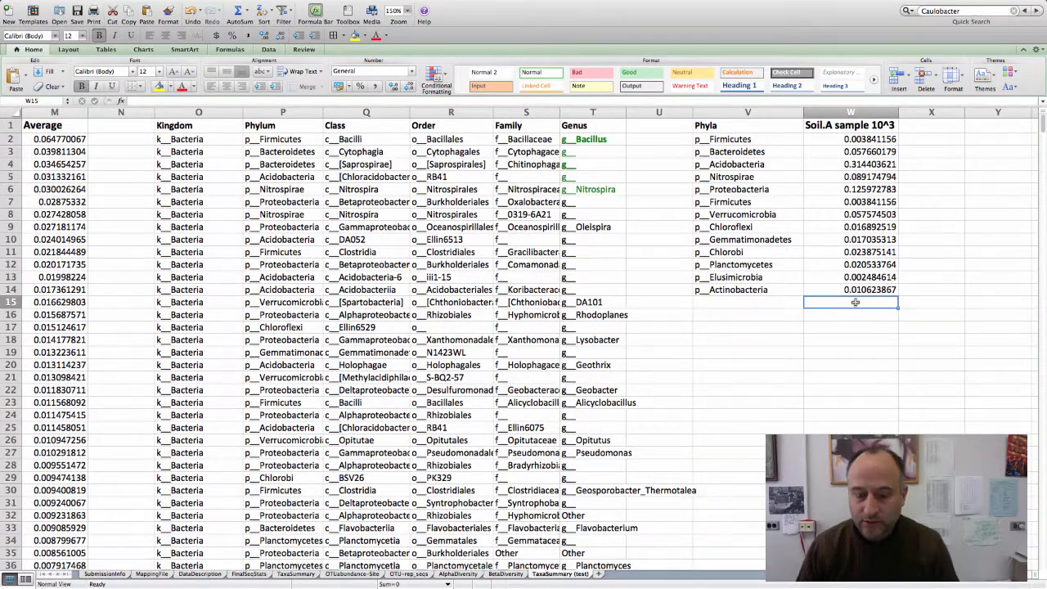
Total the Soil.A sample 10^3 phylum sums in W15 with the formula =SUM(W2:W14).
text(=SUMIF)
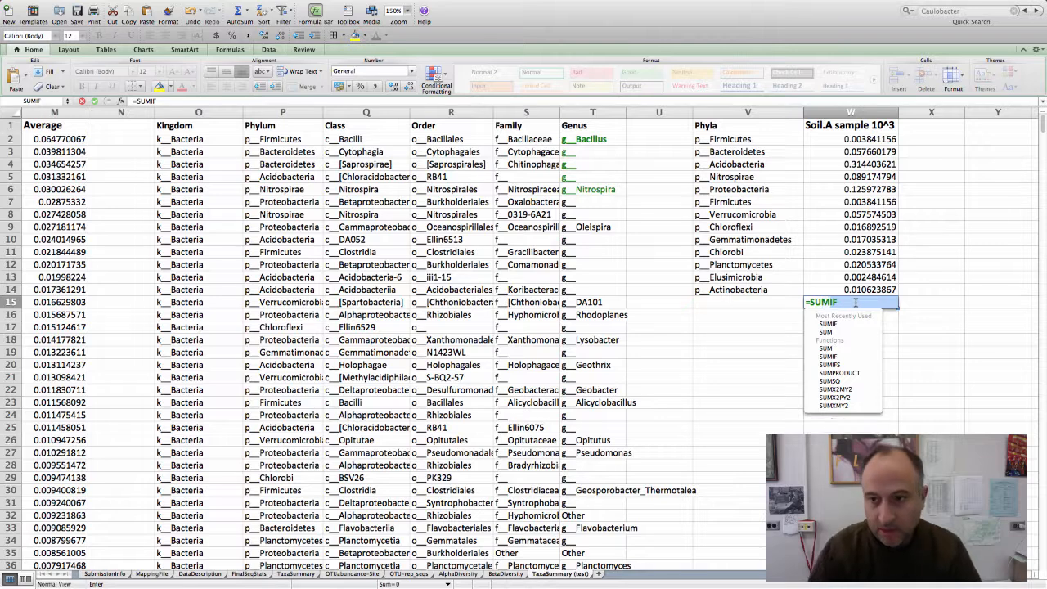
right_click(186, 104)
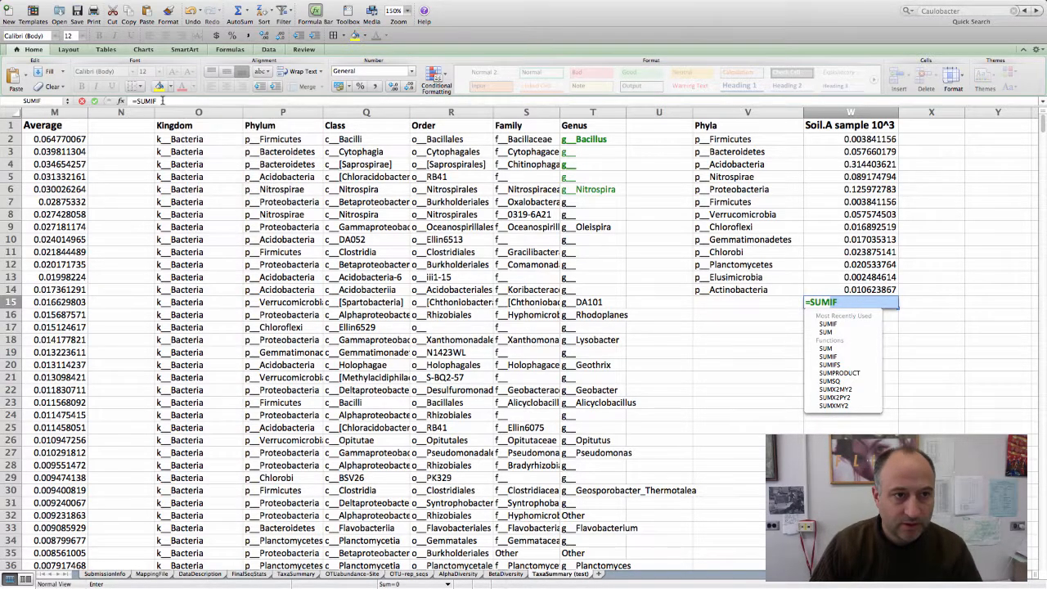
click(161, 101)
click(162, 101)
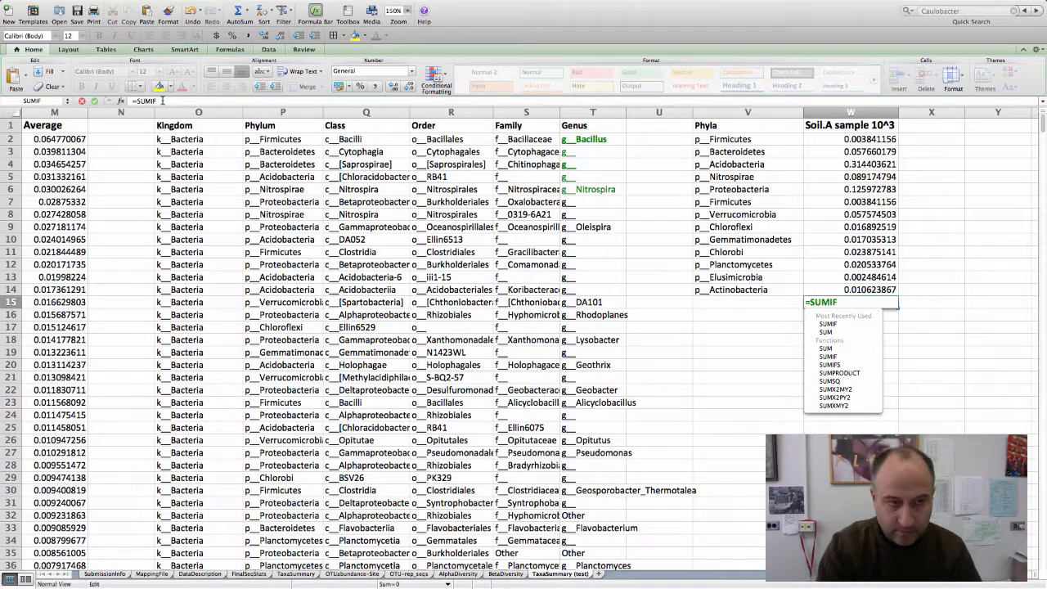
key(BackSpace)
key(BackSpace)
text(*)
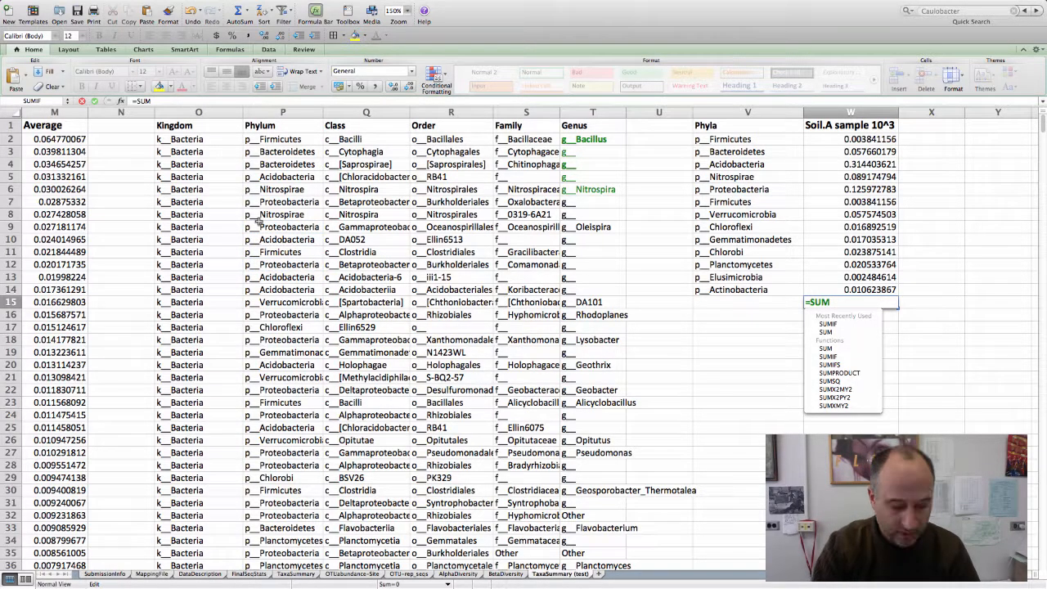
text(()
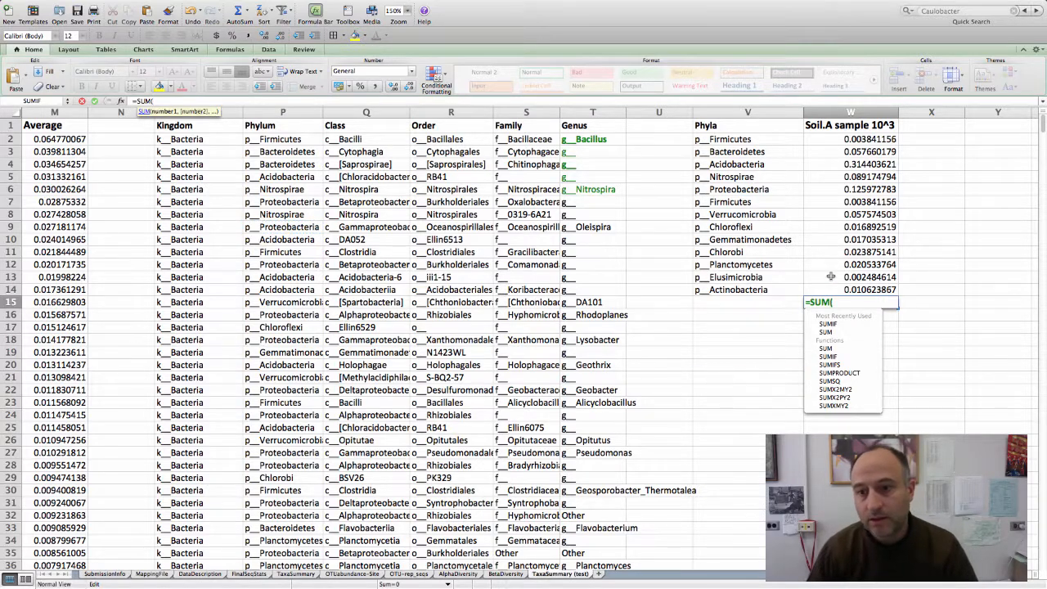
drag(830, 289, 807, 134)
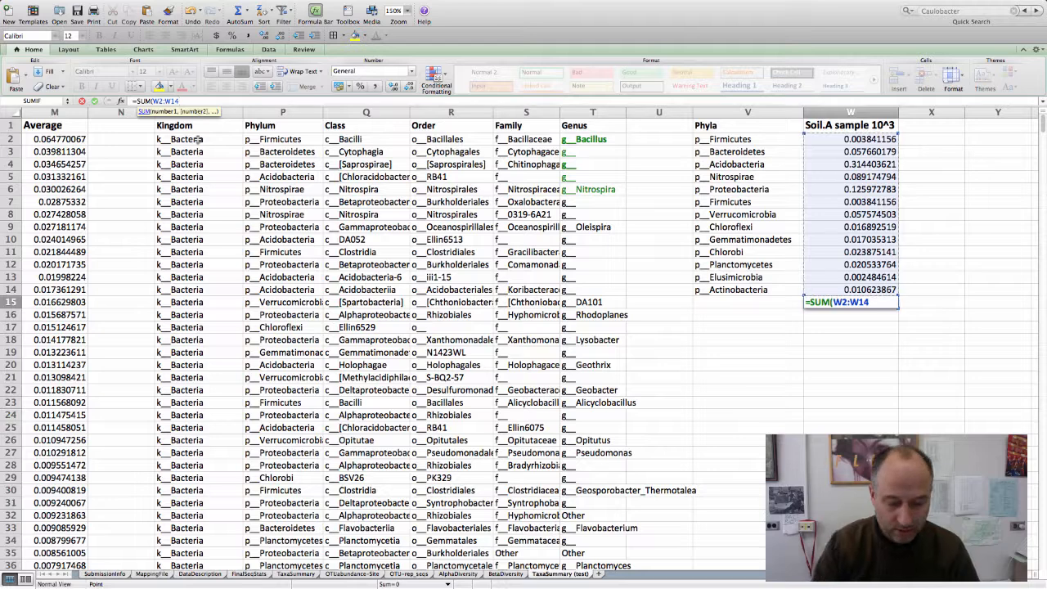
key(Return)
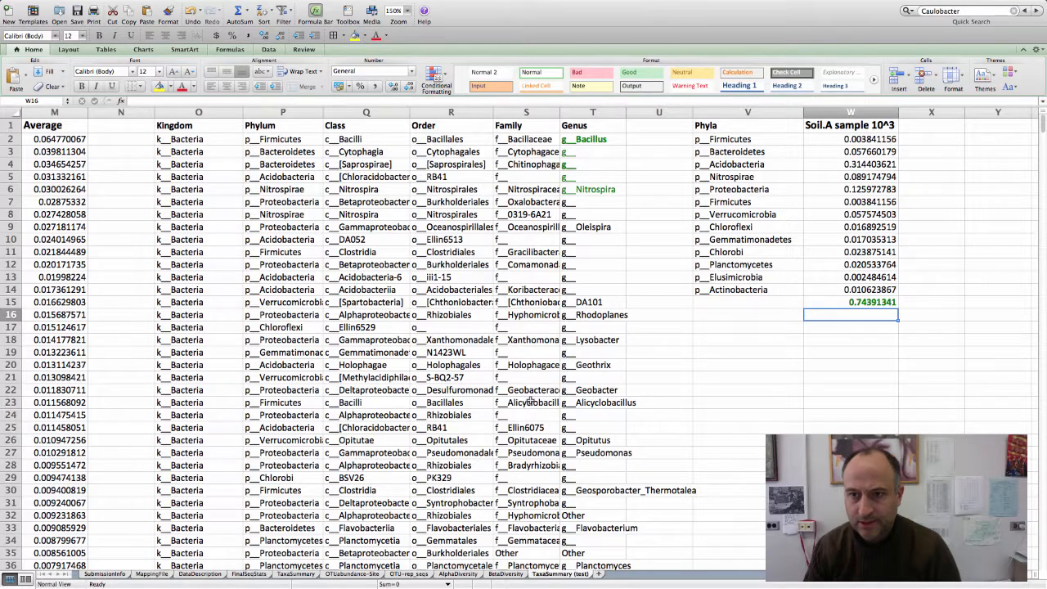
Compare the OTU table's Soil.A sample 10^3 total formula in C53 with the phylum total formula in W15.
scroll(530, 401, left, 3)
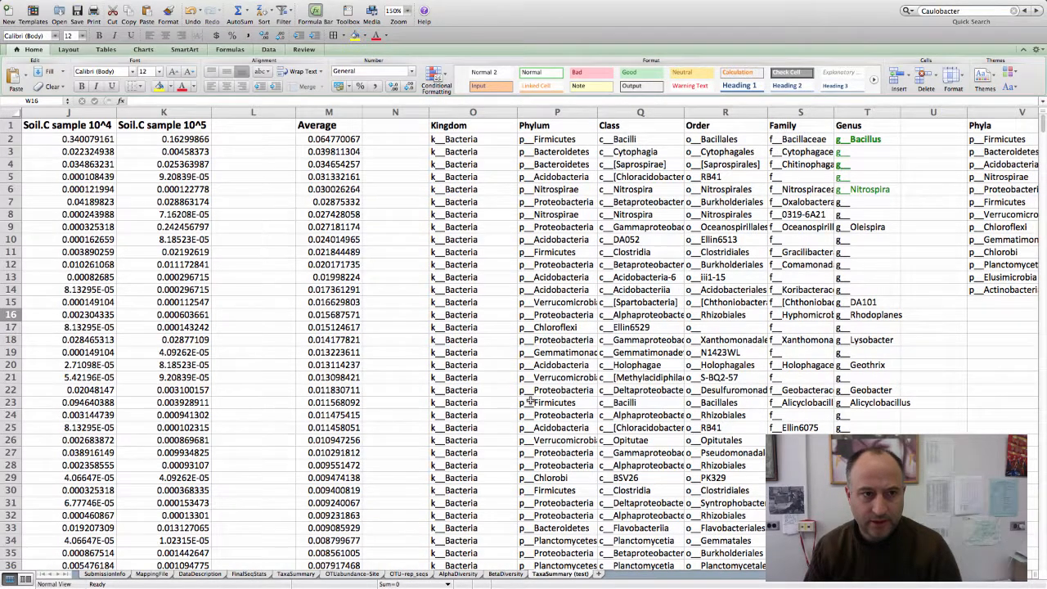
scroll(530, 401, left, 4)
scroll(530, 400, left, 8)
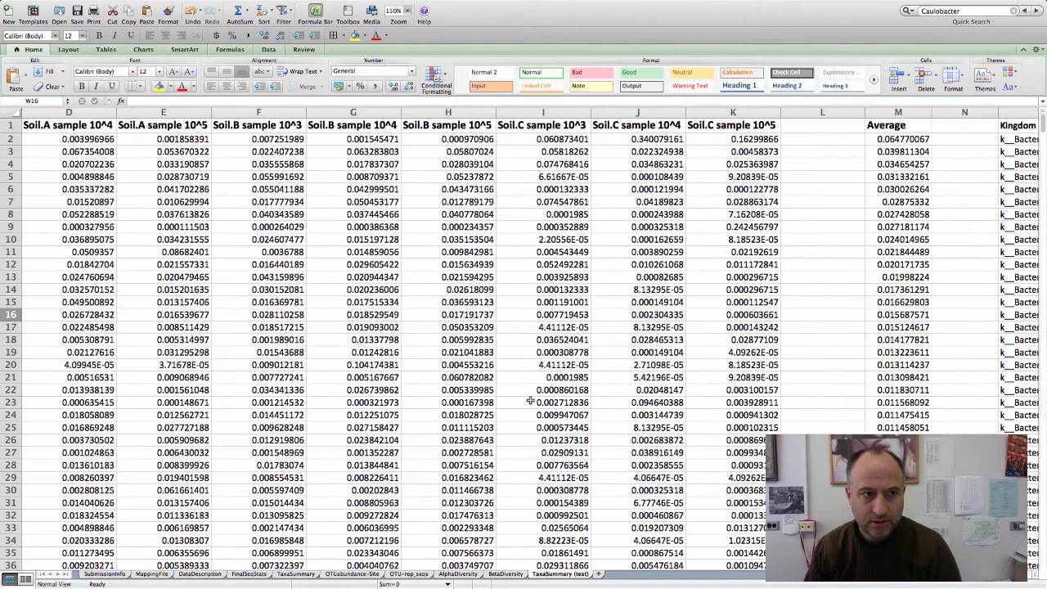
scroll(598, 437, down, 10)
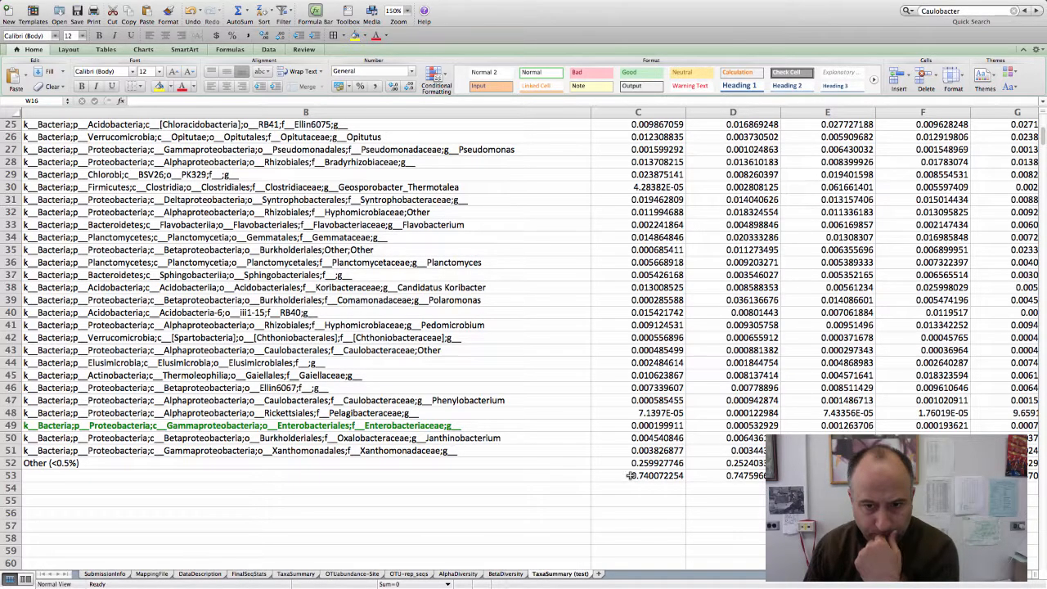
click(629, 475)
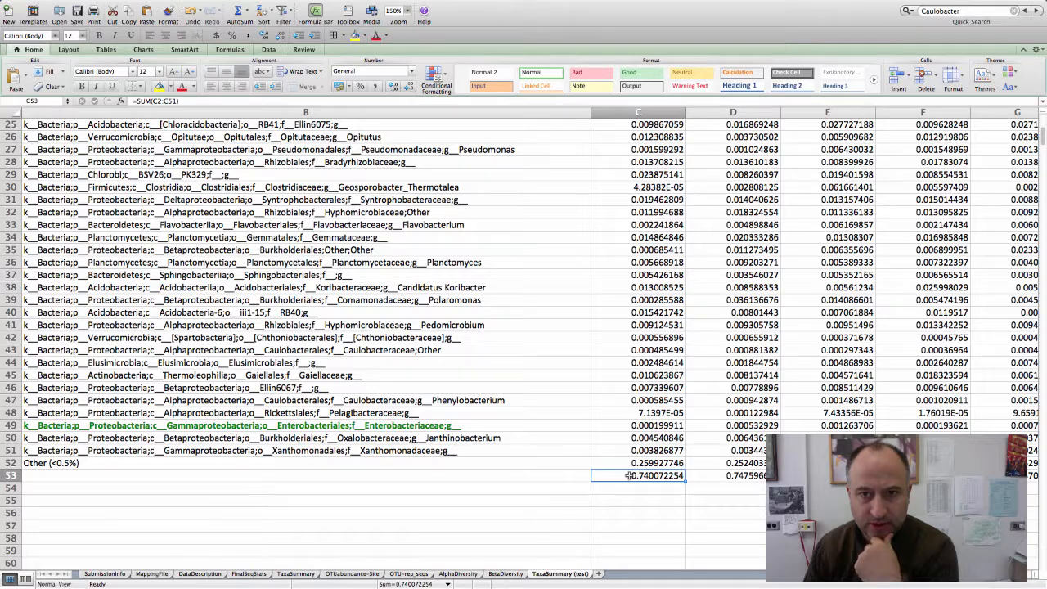
scroll(630, 476, up, 4)
scroll(629, 491, left, 1)
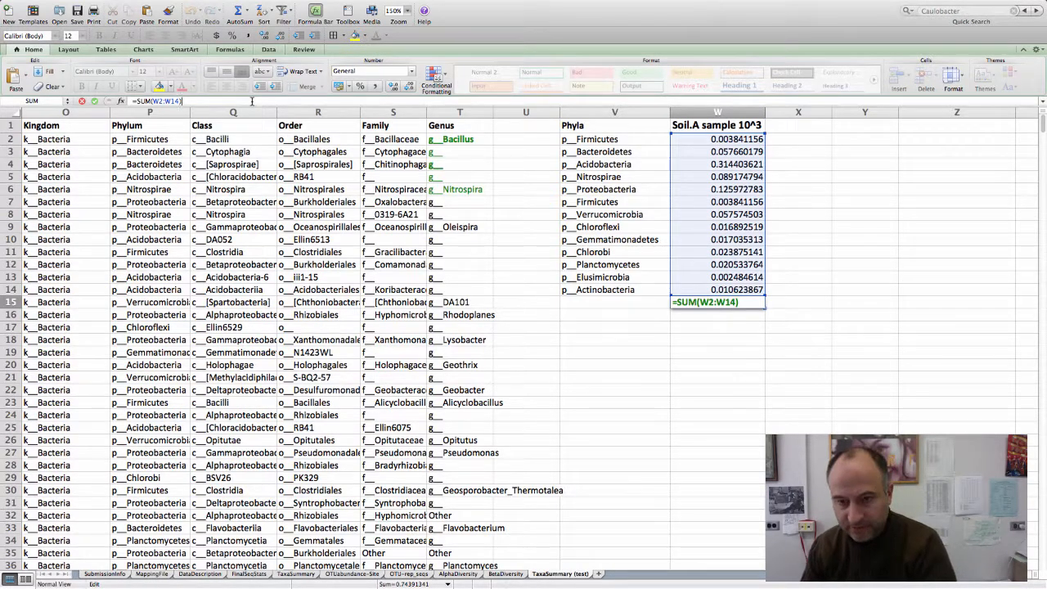
key(Return)
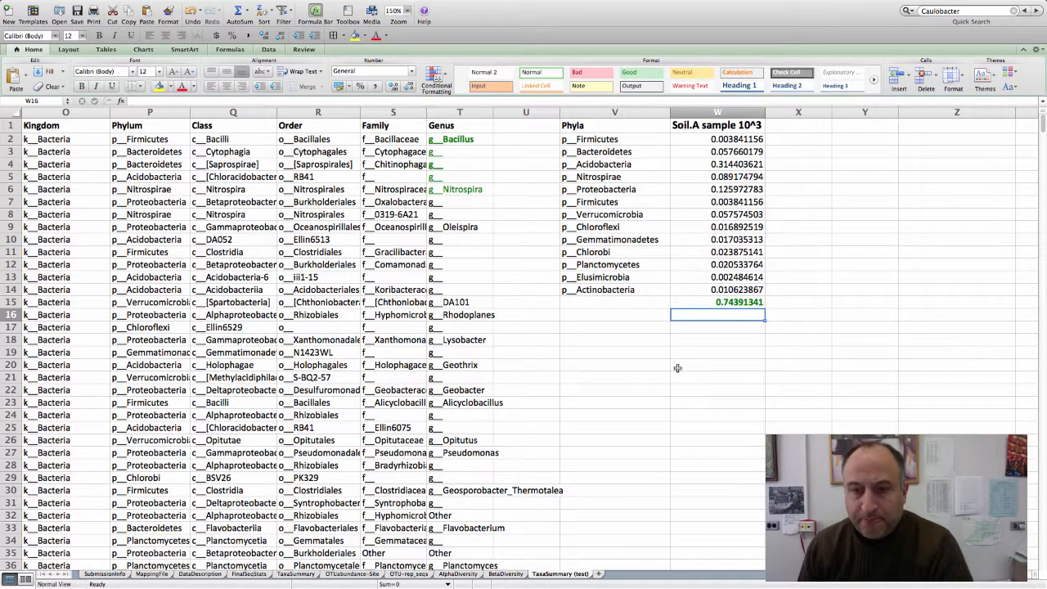
Clear the check total from W15 below the phylum sums.
click(734, 302)
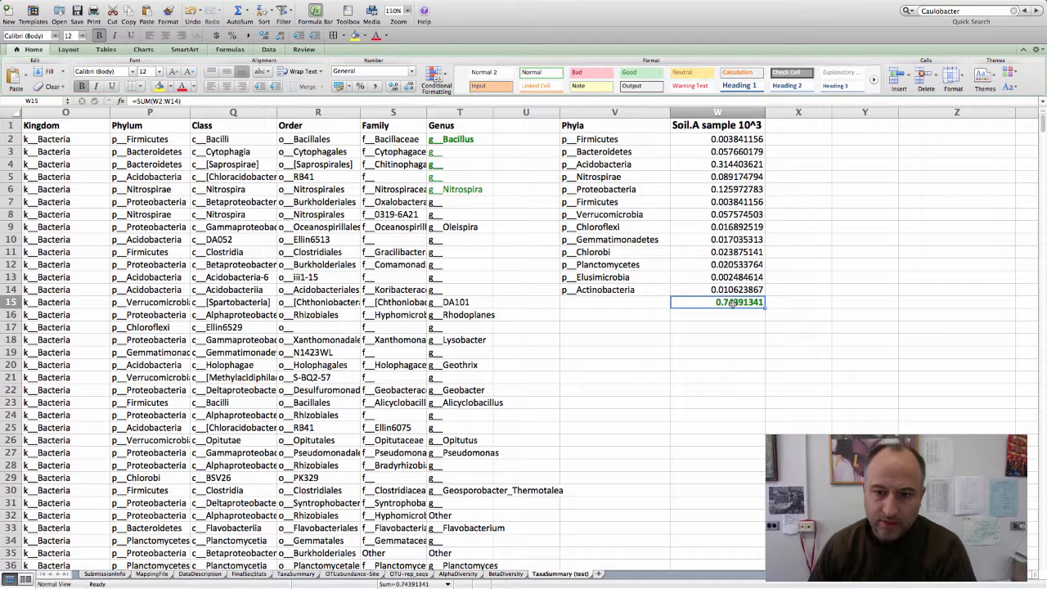
click(186, 101)
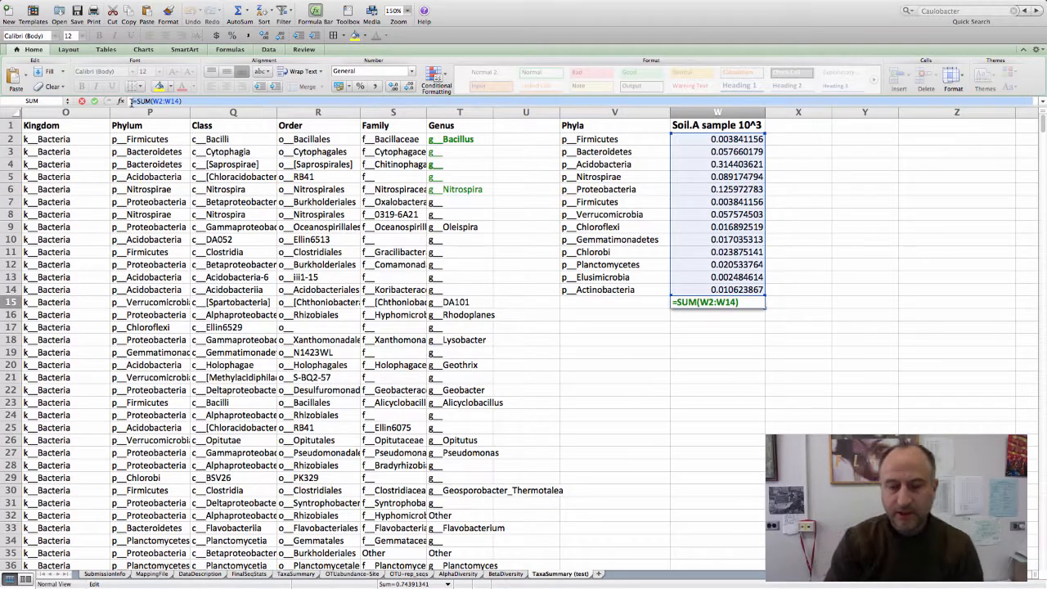
key(Escape)
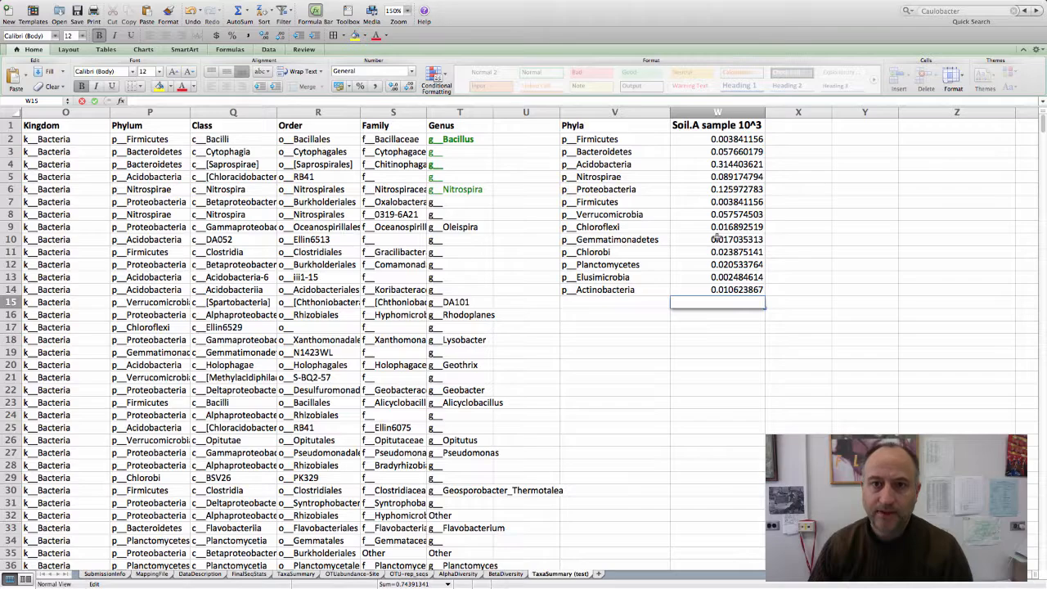
Copy the headers D1:K1, Soil.A sample 10^4 through Soil.C sample 10^5, to the phyla summary starting at X1.
scroll(717, 239, left, 15)
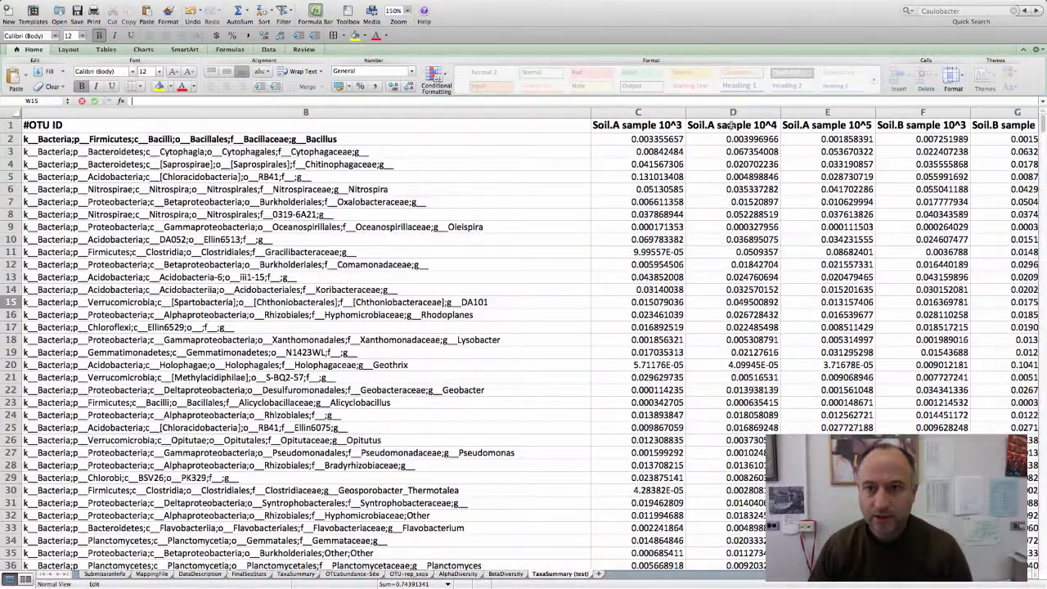
click(730, 124)
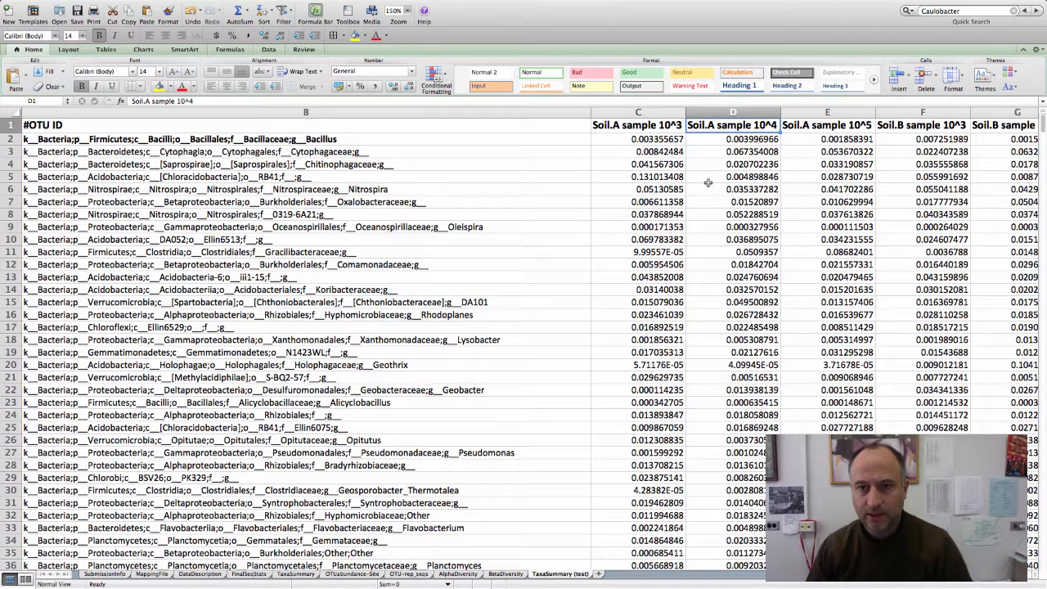
scroll(708, 182, right, 5)
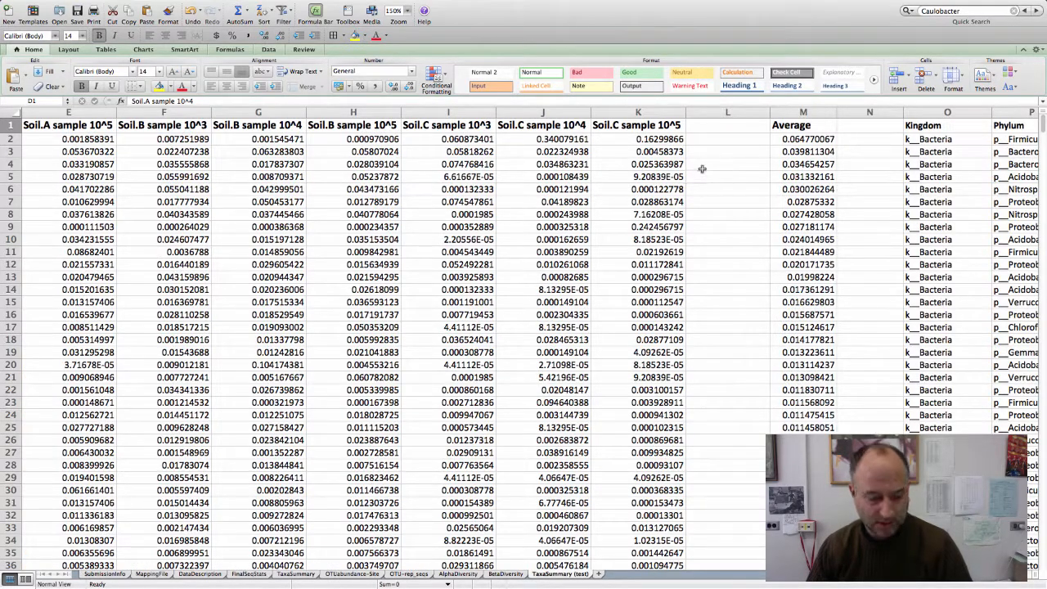
shift+click(665, 127)
key(super+c)
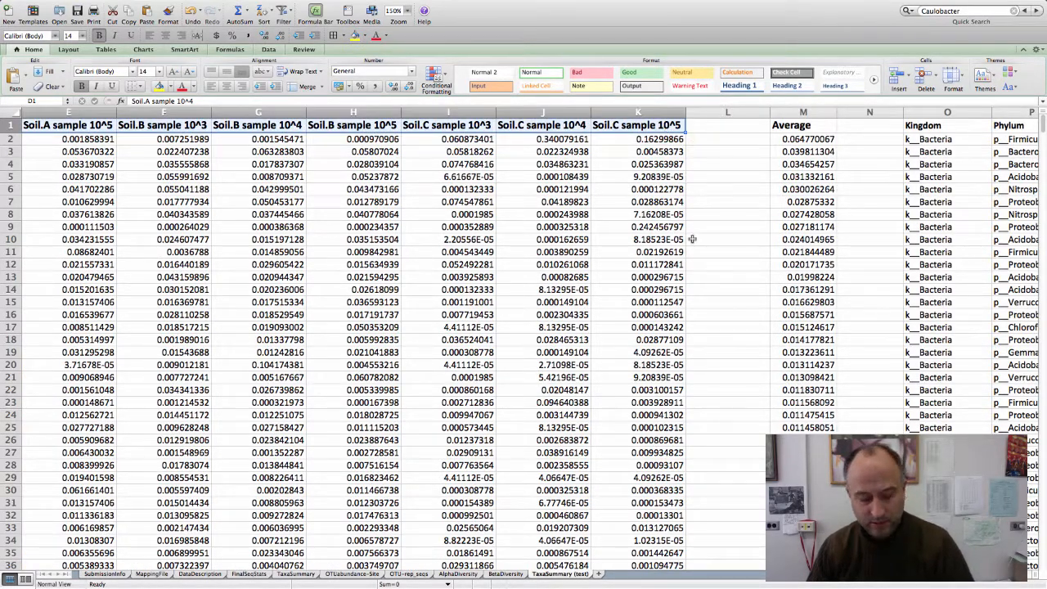
scroll(769, 289, right, 4)
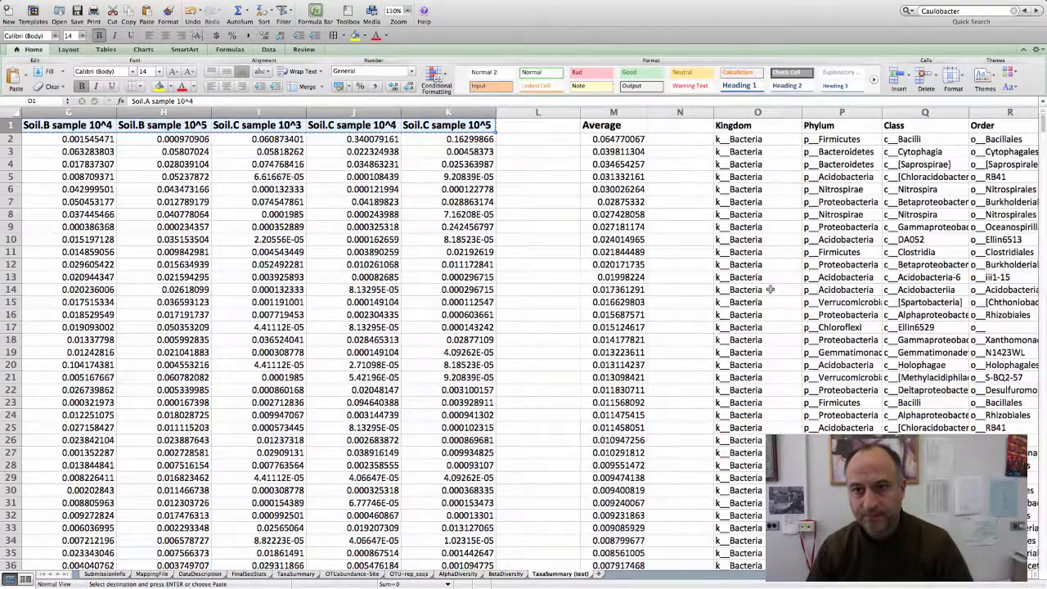
scroll(770, 289, right, 6)
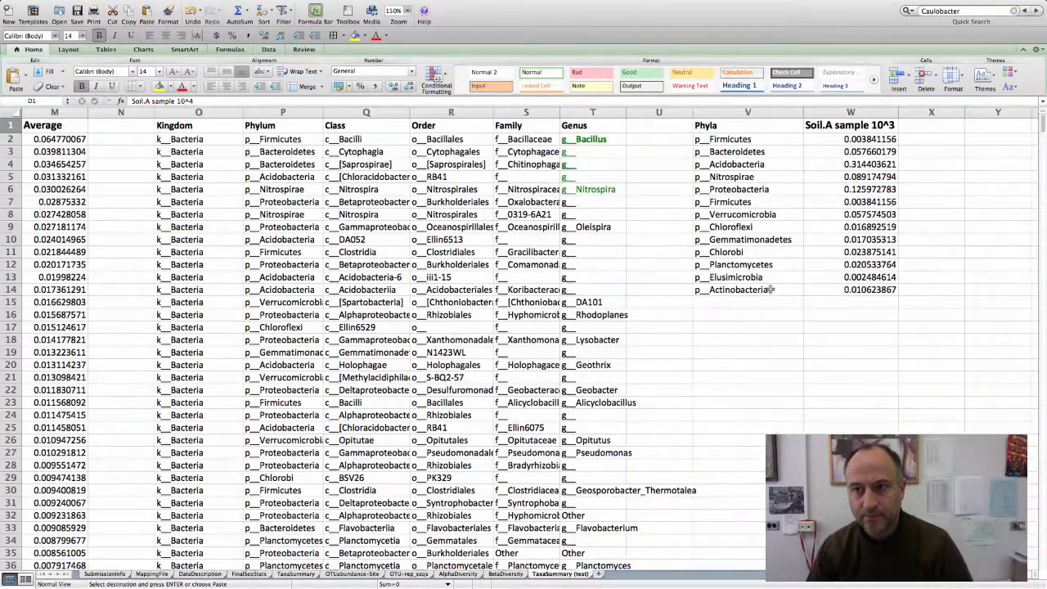
click(779, 125)
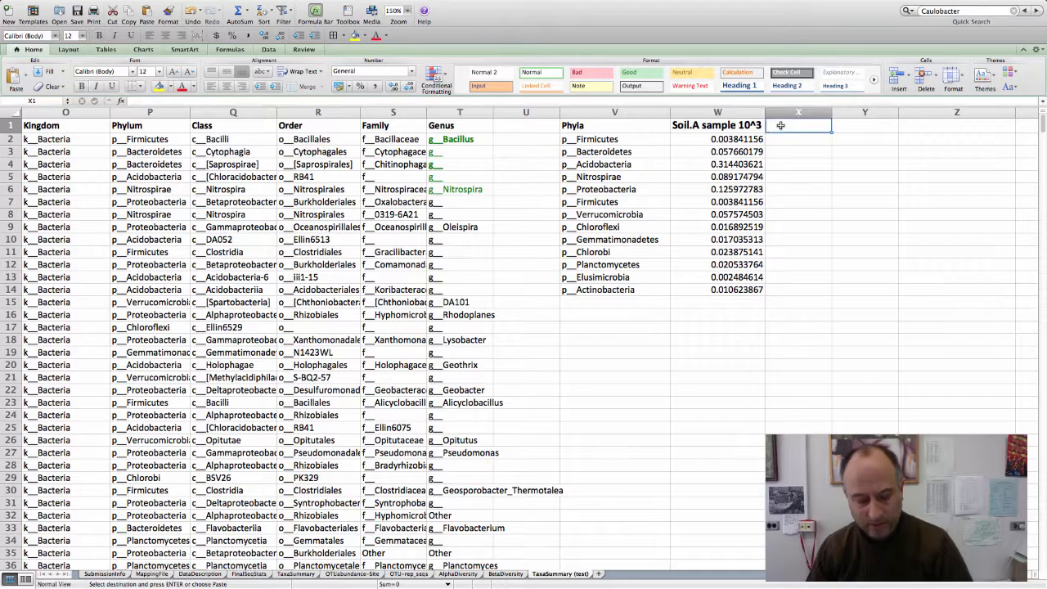